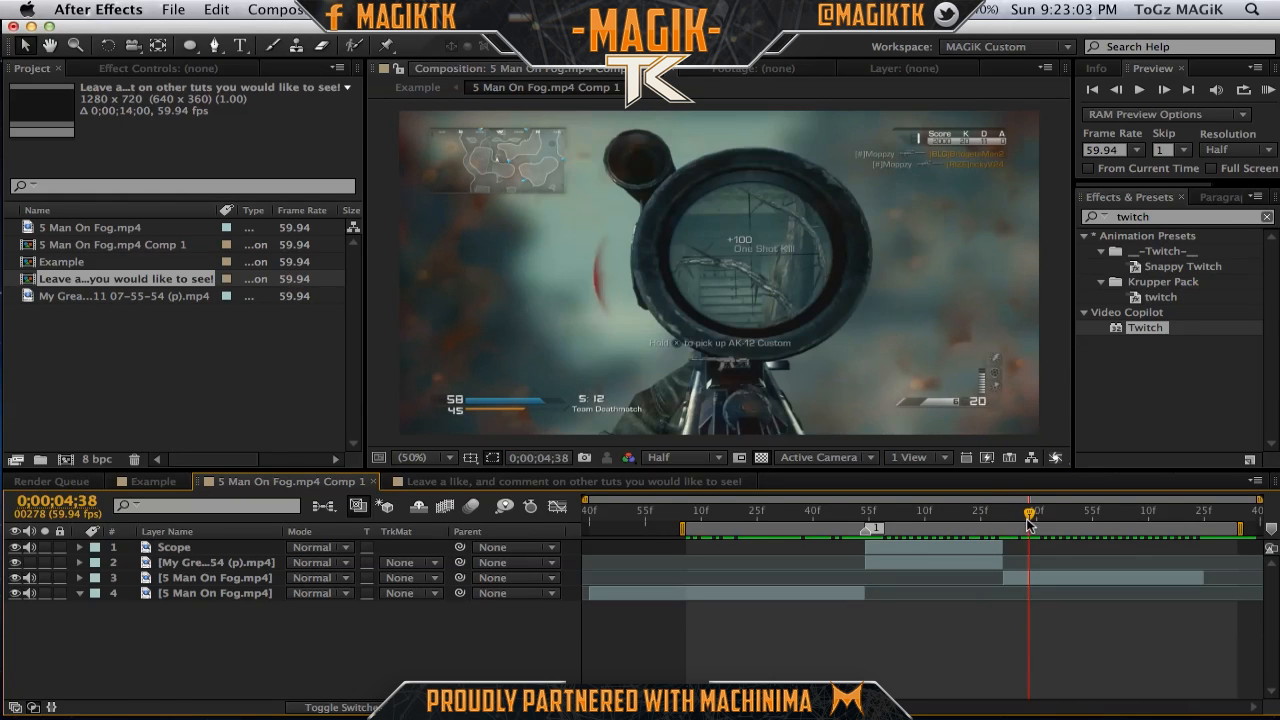
# Preview the 5 Man On Fog.mp4 Comp 1 example and add the 5 Man On Fog.mp4 clip to the empty "Leave a like" composition.
pyautogui.click(1269, 91)
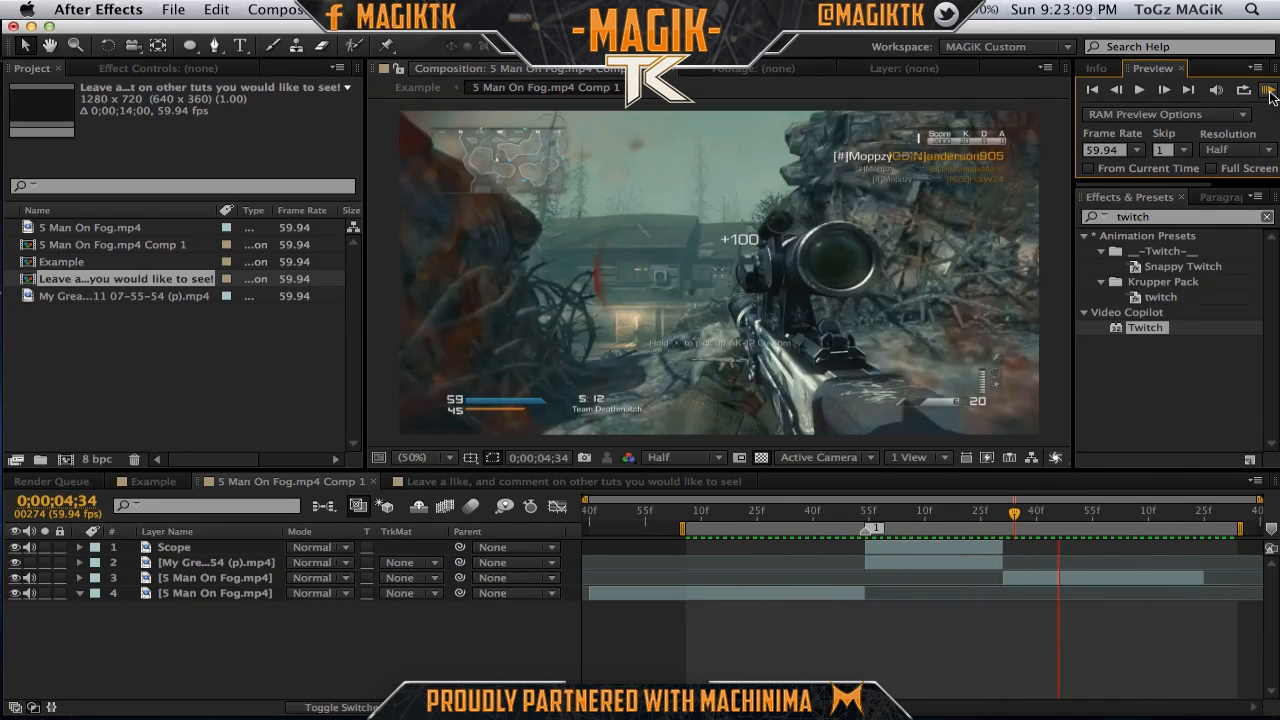
pyautogui.click(510, 482)
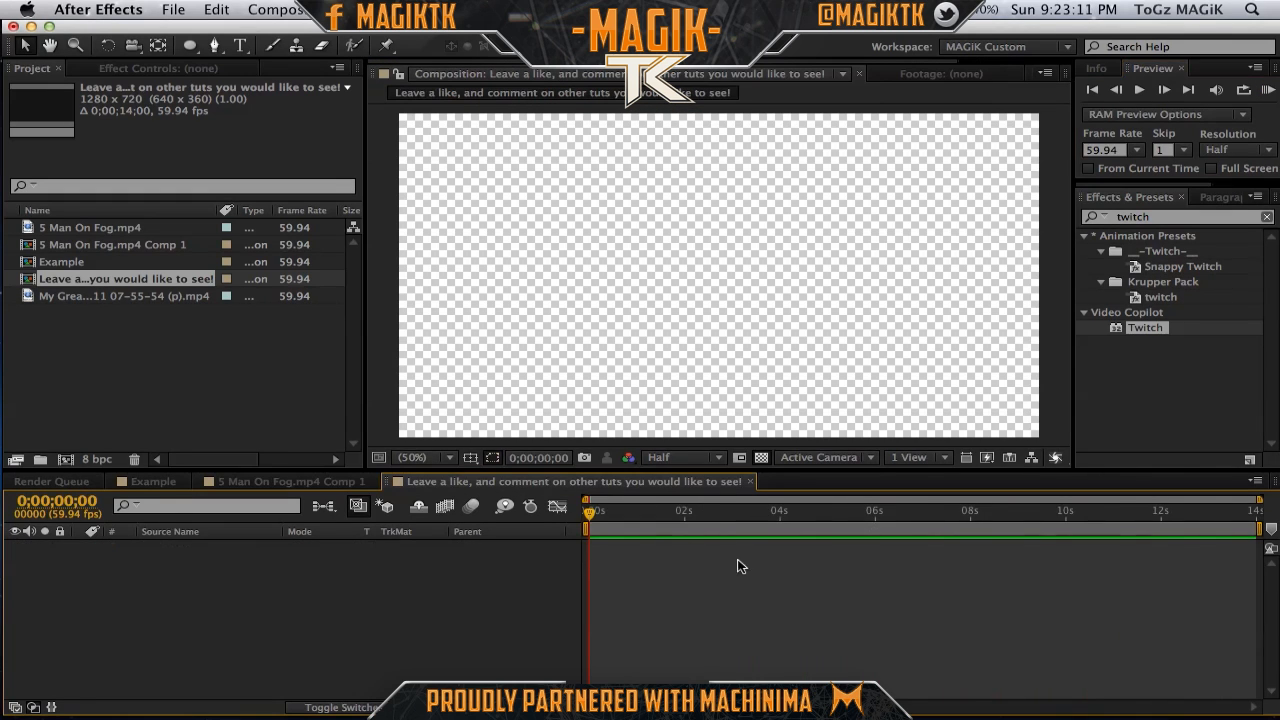
pyautogui.click(80, 229)
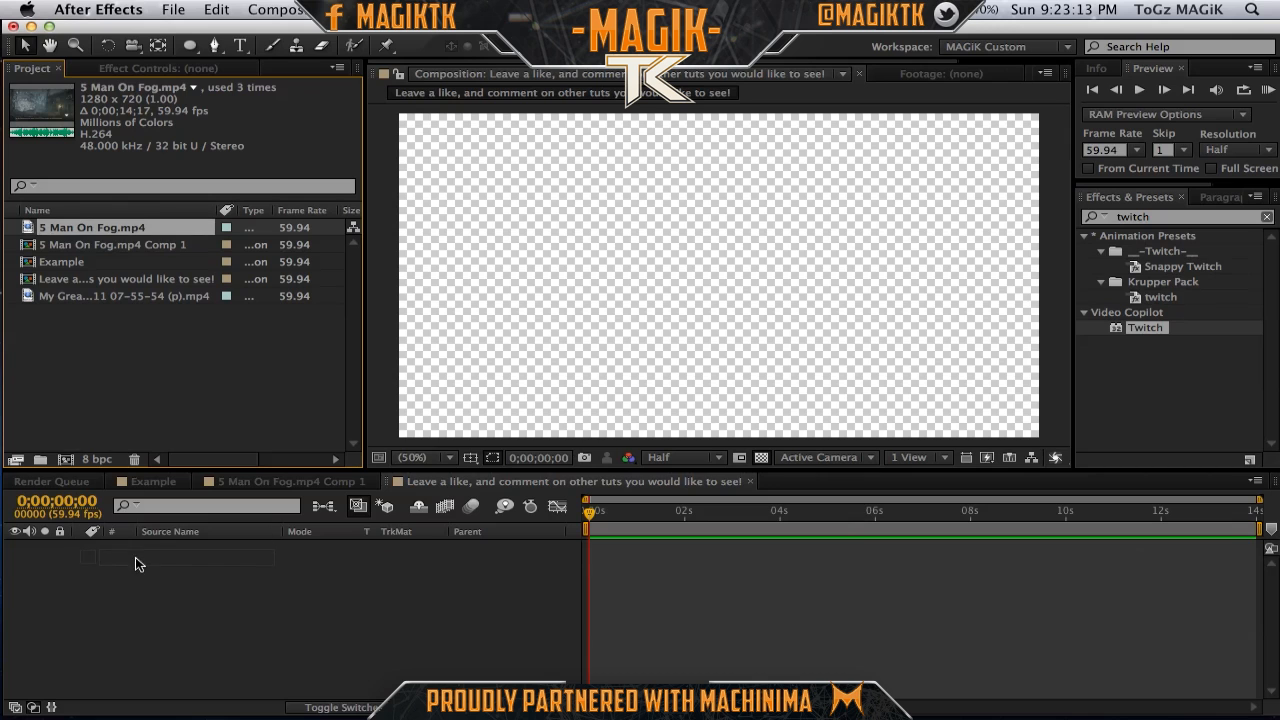
pyautogui.moveTo(138, 564); pyautogui.dragTo(138, 564)
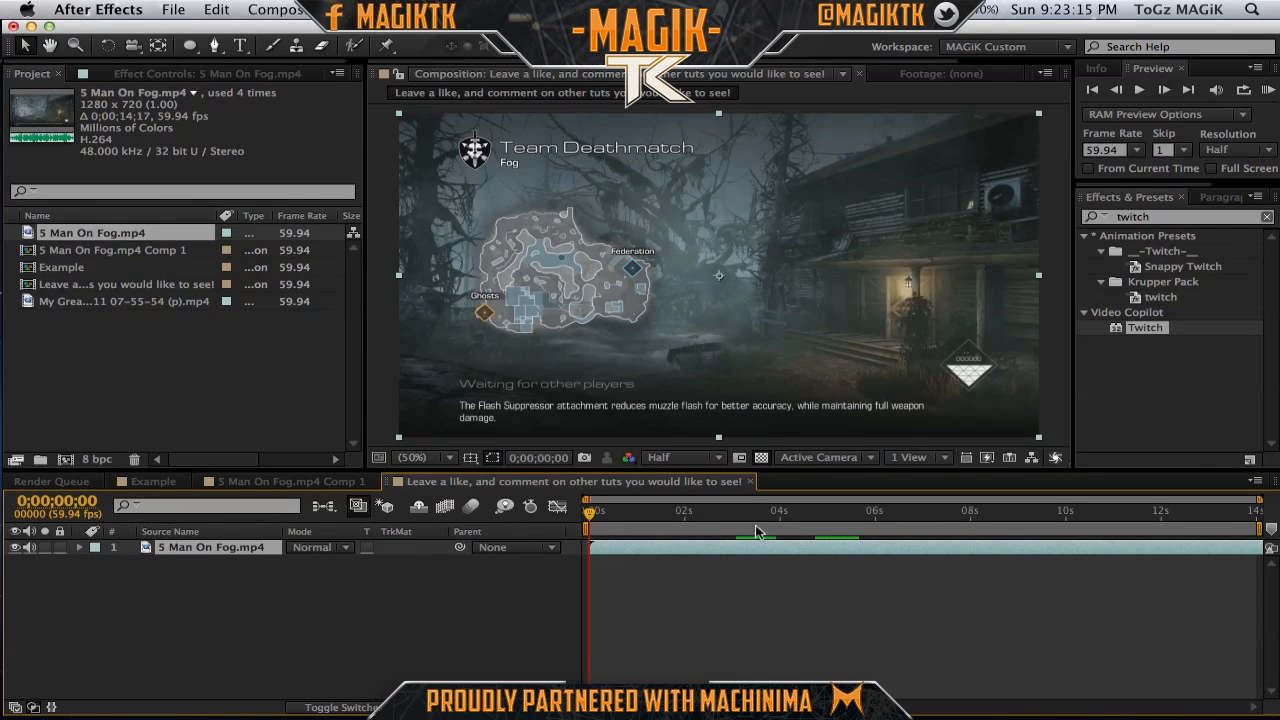
# Review the current composition's settings for frame size, frame rate and duration.
pyautogui.moveTo(614, 521); pyautogui.dragTo(798, 520)
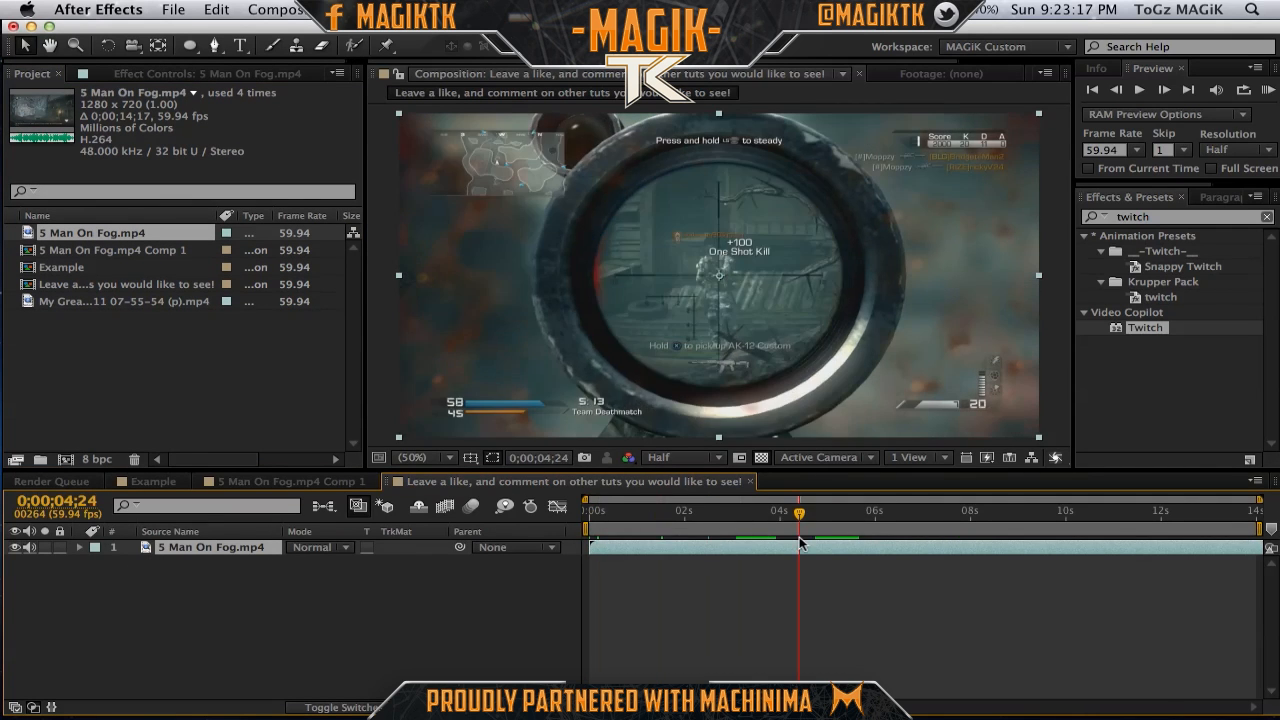
pyautogui.press('super+k')
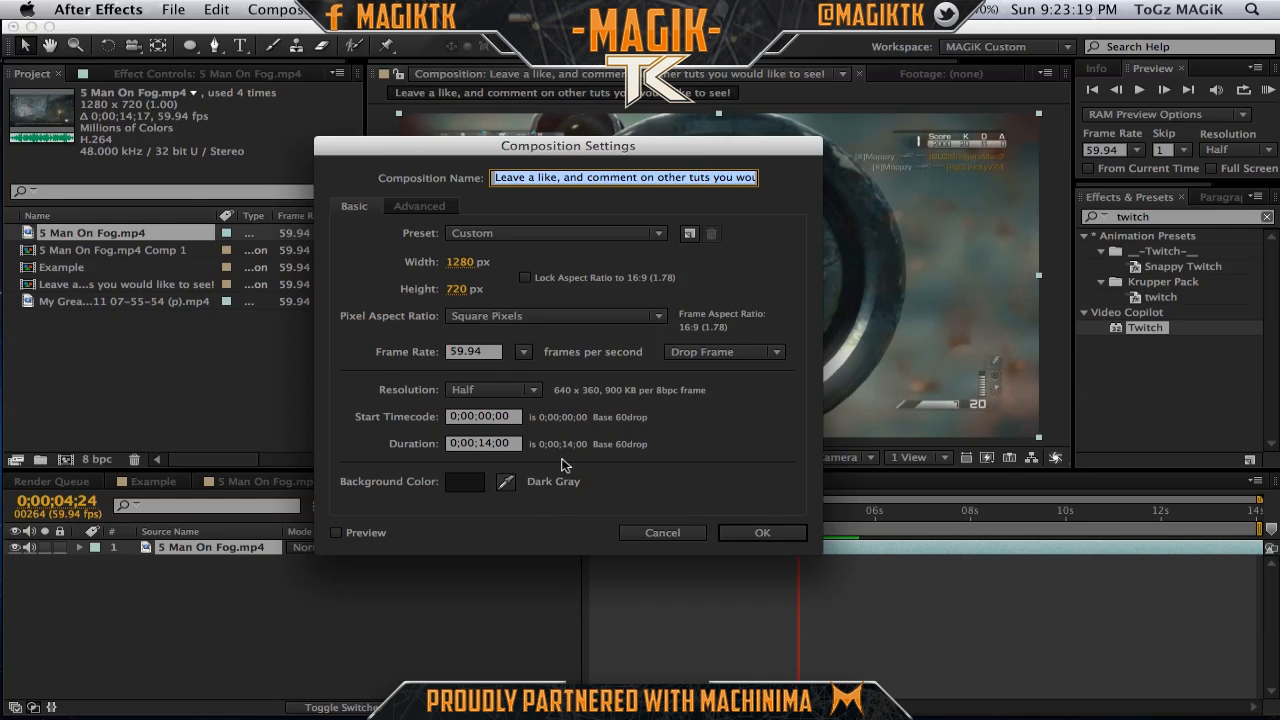
pyautogui.click(751, 541)
# Set the work area around the chosen gameplay segment, starting at about 0;00;02;47 and ending at 0;00;06;30.
pyautogui.moveTo(799, 514); pyautogui.dragTo(886, 516)
pyautogui.press('b')
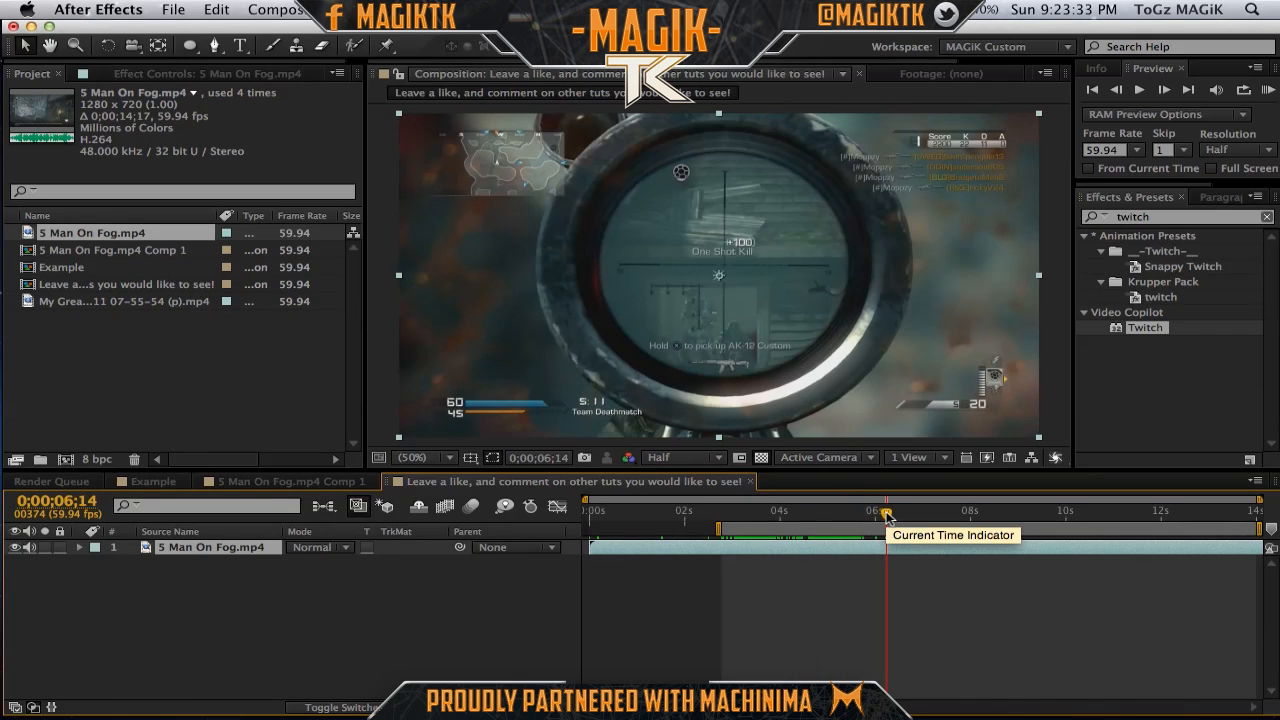
pyautogui.click(895, 513)
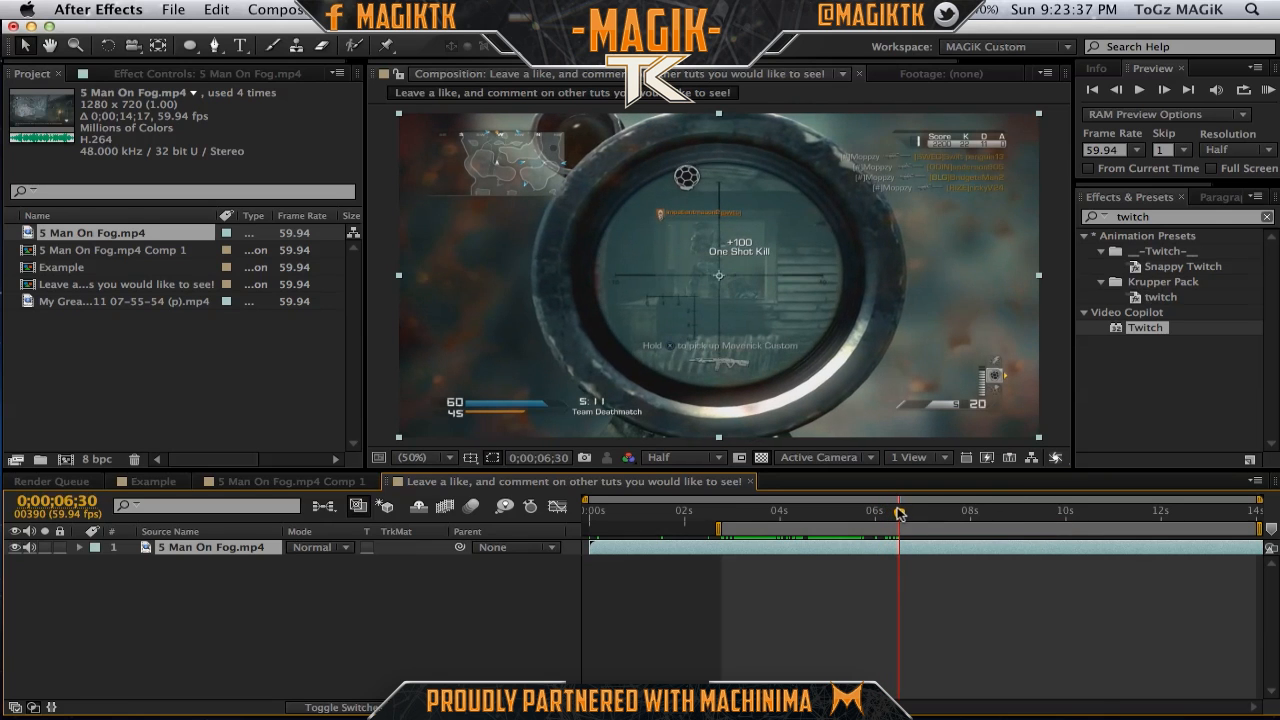
pyautogui.press('n')
# Place composition marker 1 at 0;00;03;54 and trim the composition to the work area.
pyautogui.click(842, 514)
pyautogui.moveTo(840, 520); pyautogui.dragTo(776, 517)
pyautogui.moveTo(1271, 528); pyautogui.dragTo(790, 559)
pyautogui.click(878, 612)
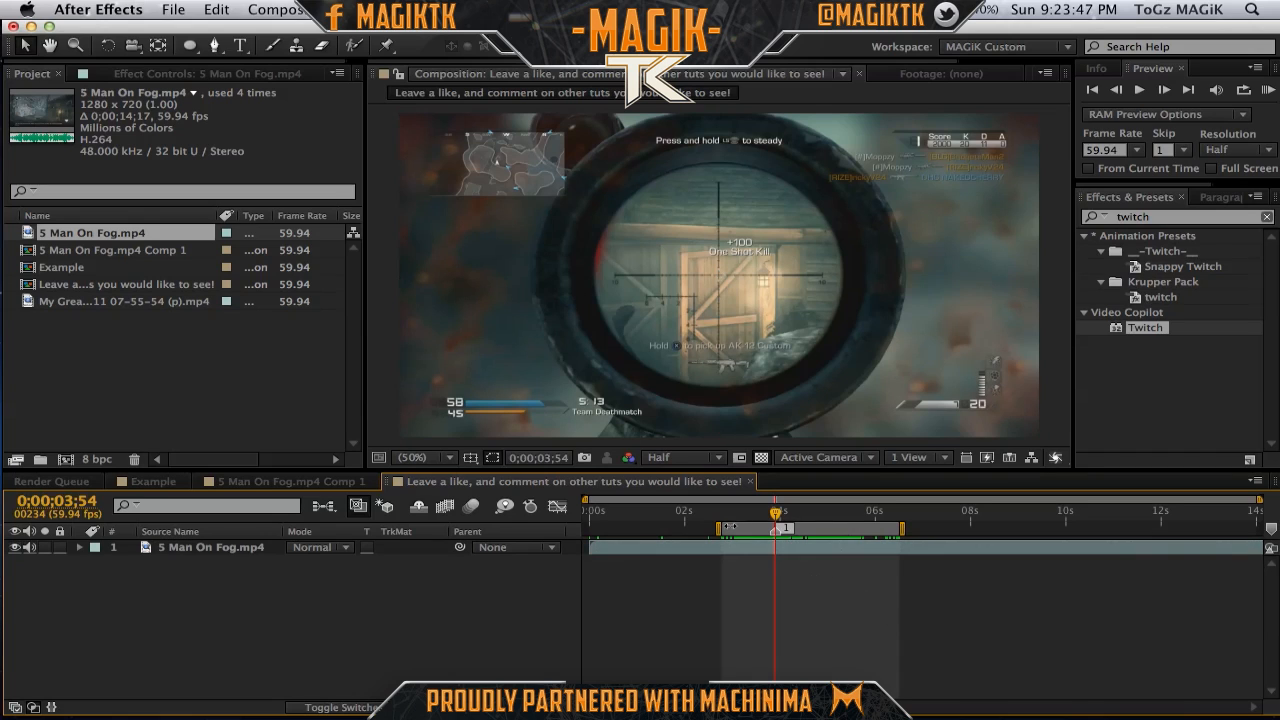
pyautogui.rightClick(753, 535)
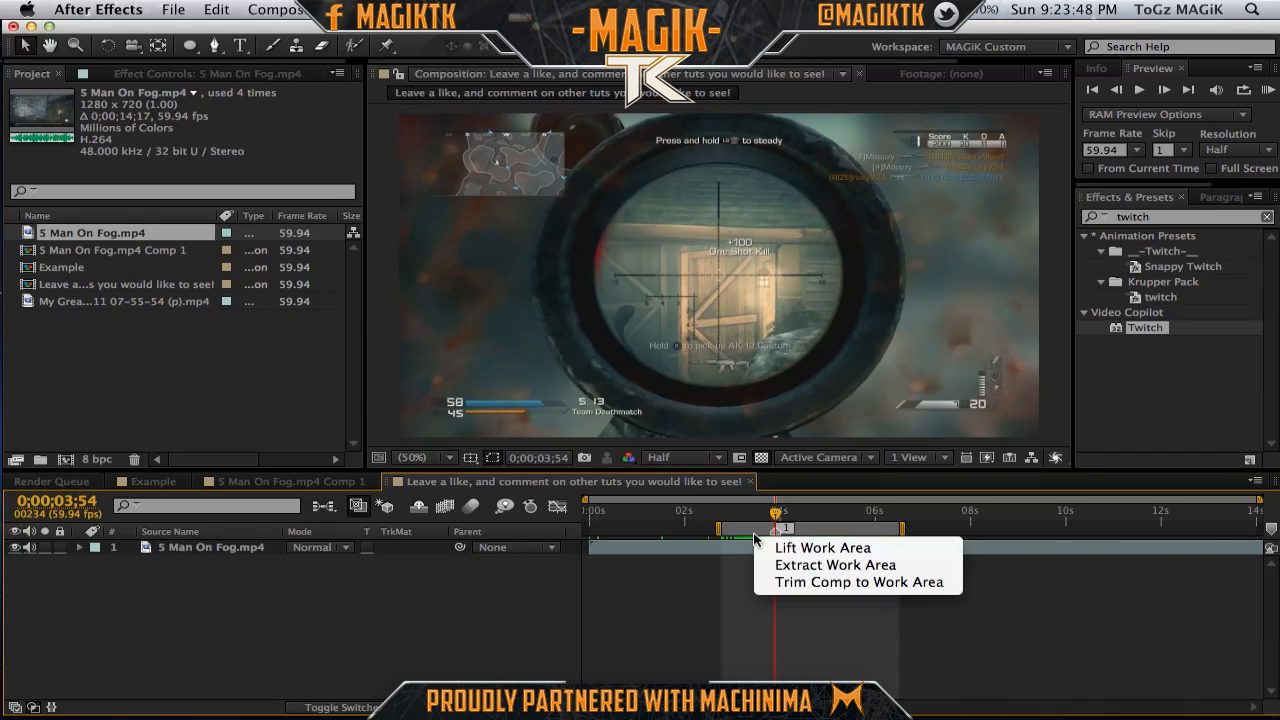
pyautogui.click(784, 581)
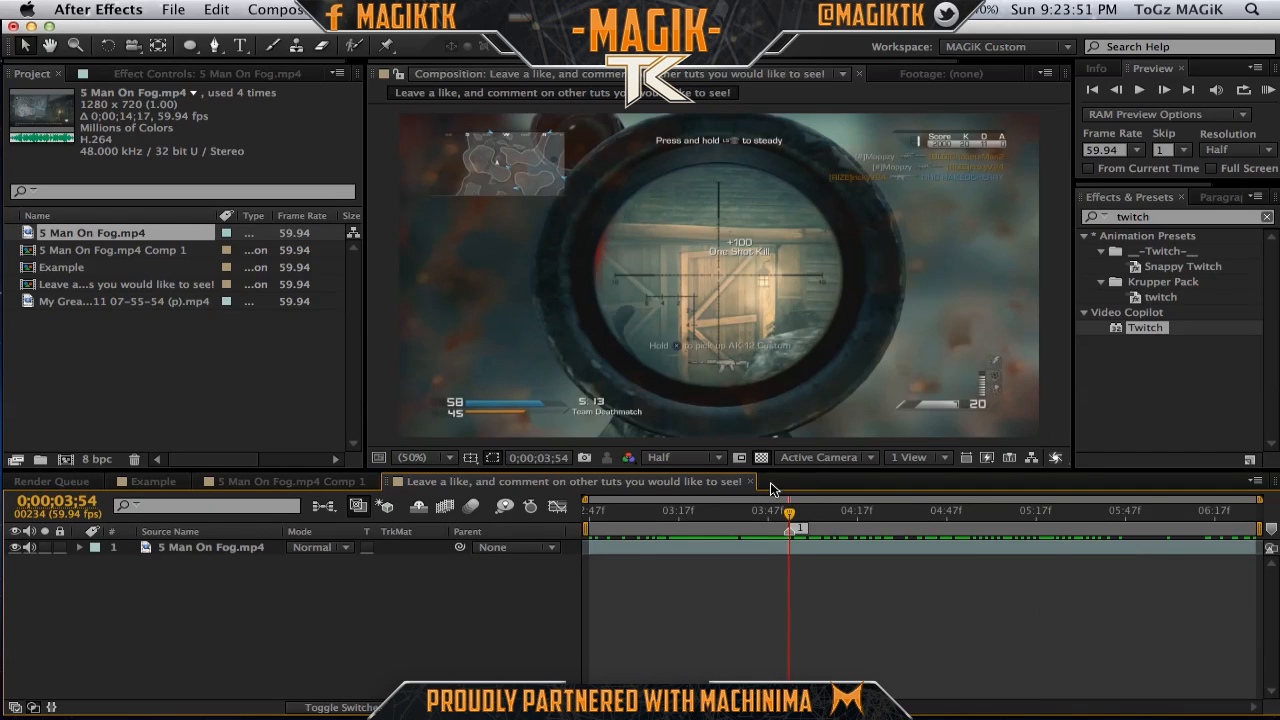
# Pre-compose the 5 Man On Fog.mp4 layer as 5 Man On Fog.mp4 Comp 2, moving all attributes into the new composition.
pyautogui.moveTo(798, 527); pyautogui.dragTo(812, 558)
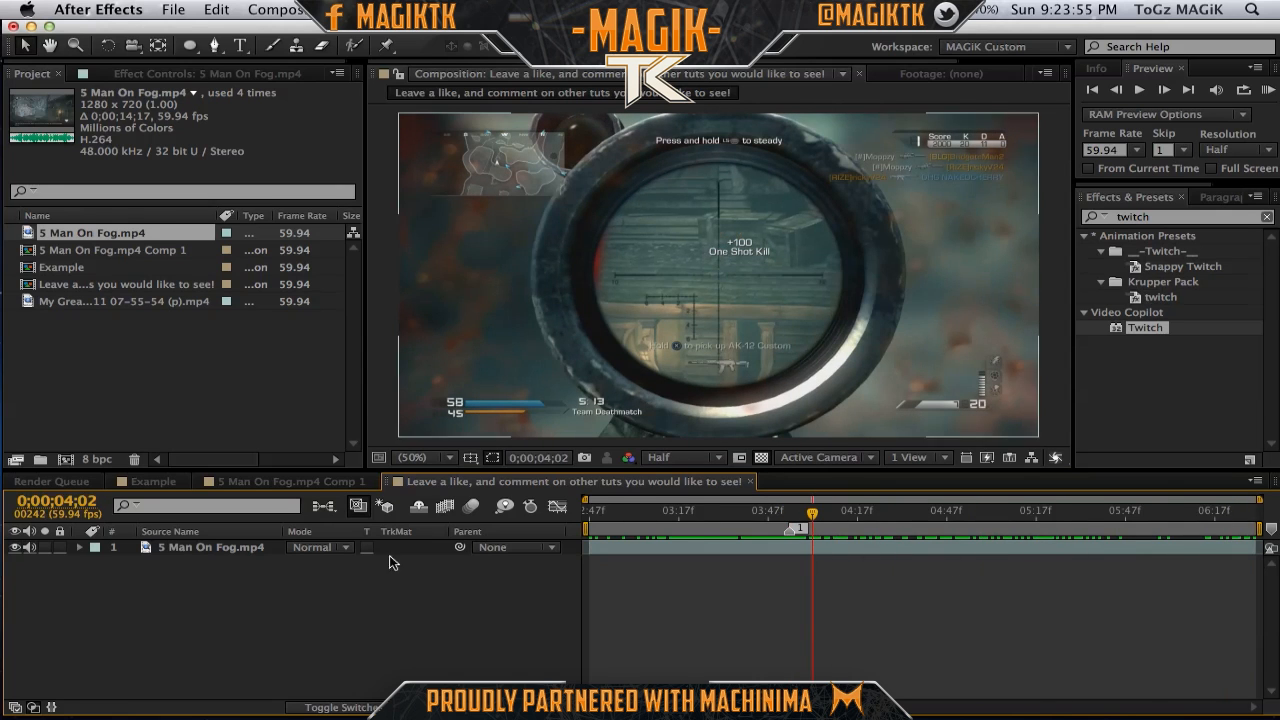
pyautogui.click(215, 547)
pyautogui.rightClick(268, 549)
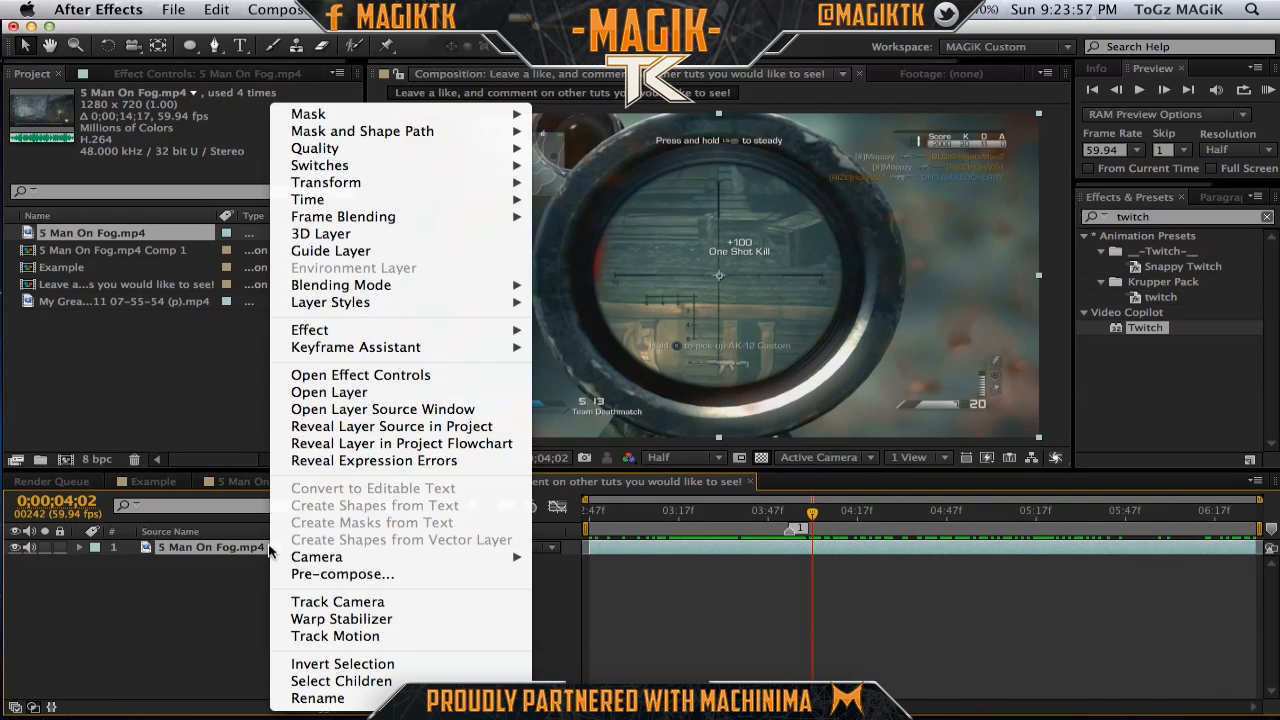
pyautogui.click(340, 575)
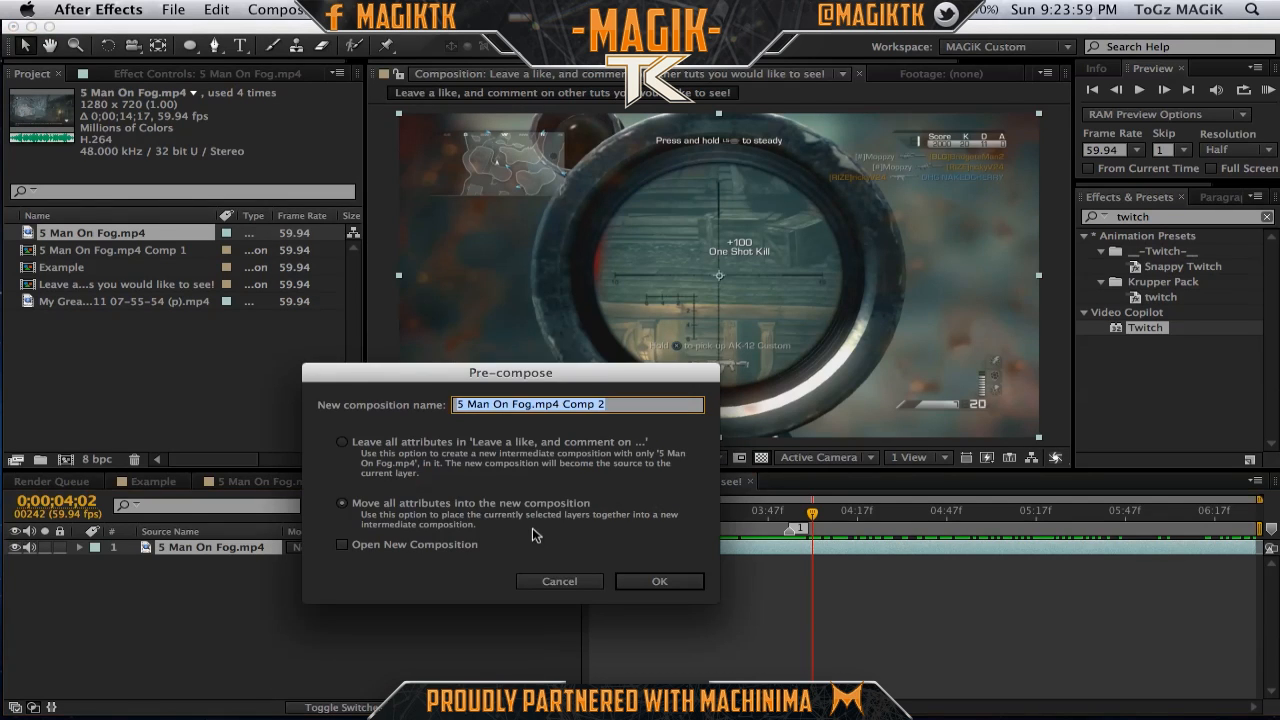
pyautogui.click(650, 582)
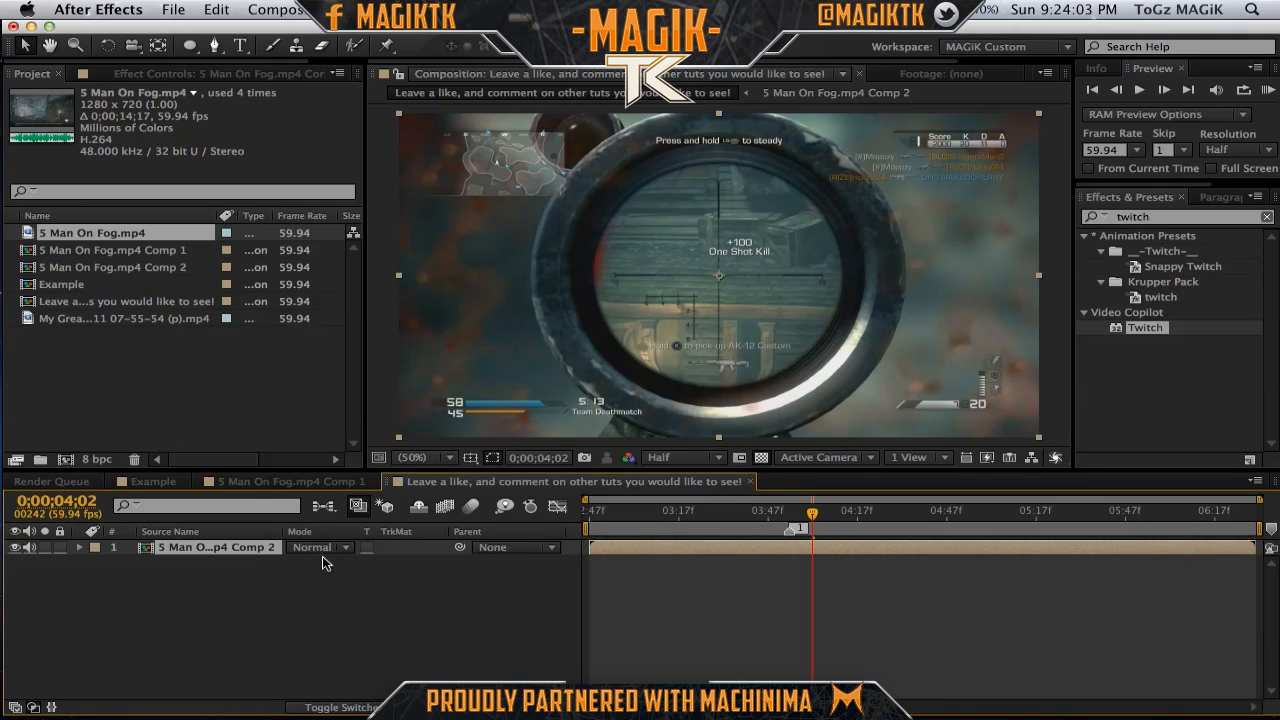
# Open the nested 5 Man On Fog.mp4 Comp 2 and add the My Great Capture clip above the gameplay layer.
pyautogui.doubleClick(257, 548)
pyautogui.moveTo(812, 514)
pyautogui.mouseDown()
pyautogui.moveTo(698, 514)
pyautogui.moveTo(790, 518)
pyautogui.mouseUp()
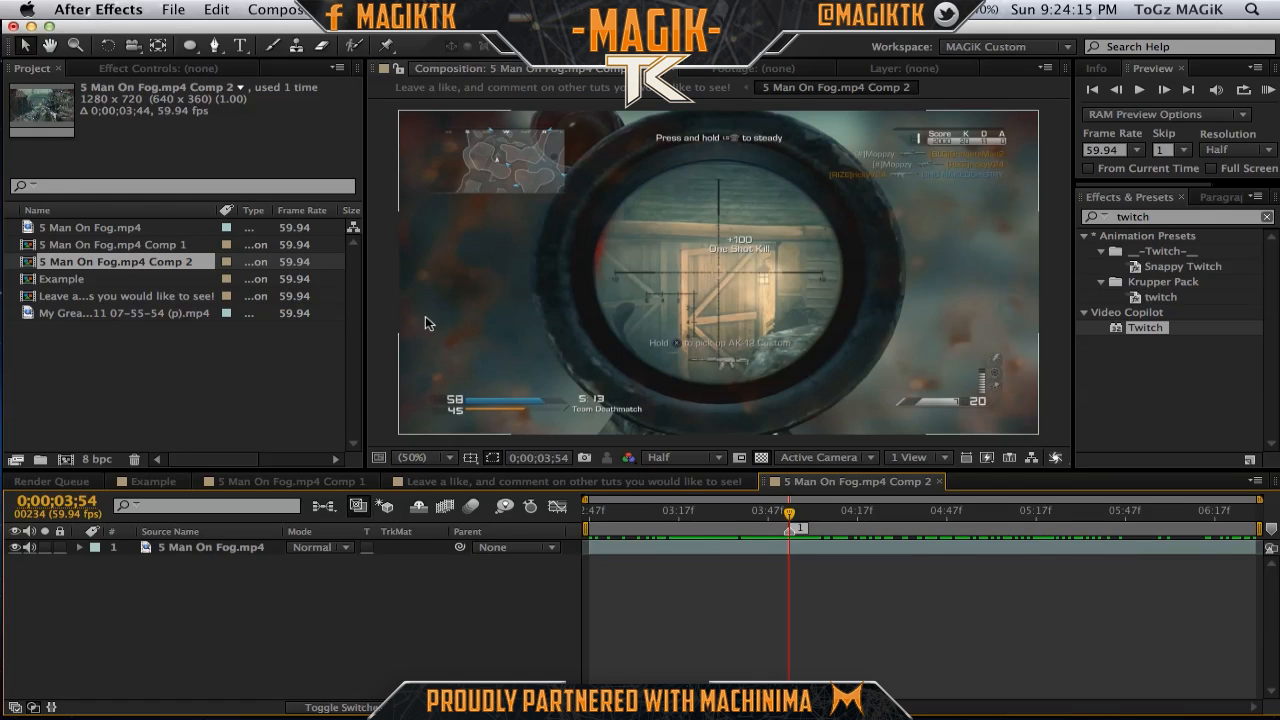
pyautogui.moveTo(132, 311); pyautogui.dragTo(214, 549)
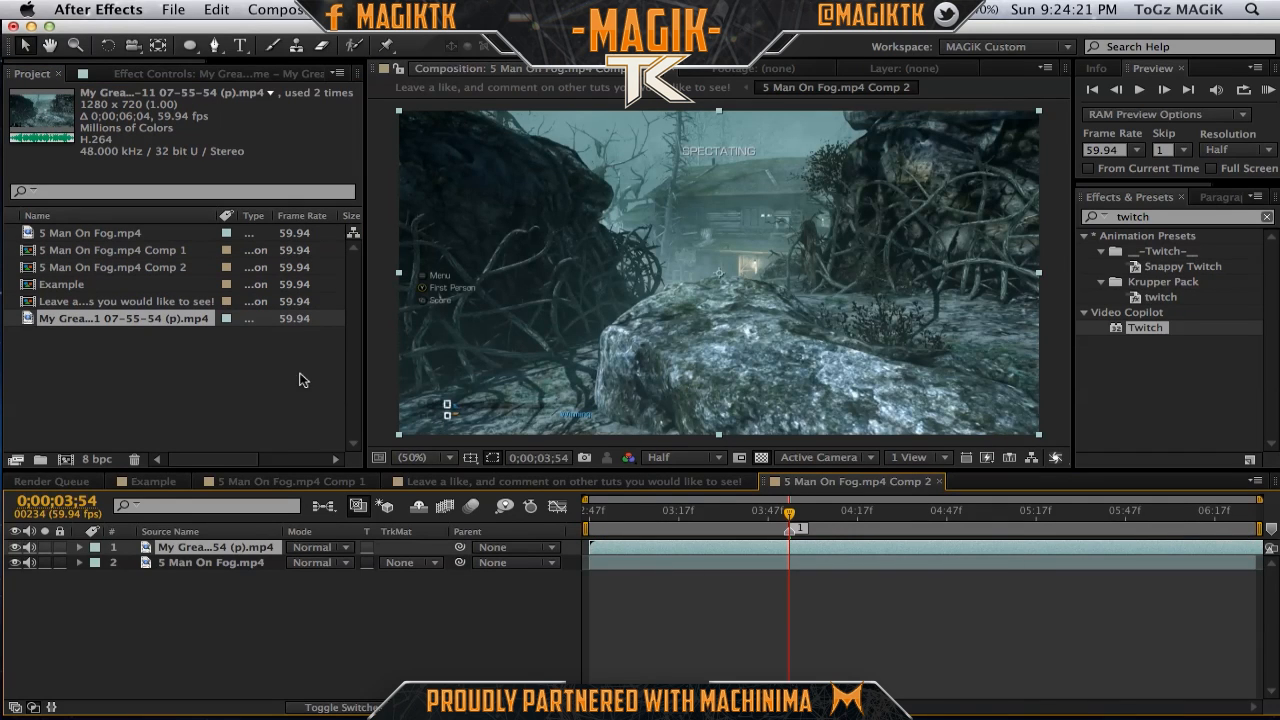
# Compare the colours of the two clips at several frames by hiding and showing the top layer, ending at 0;00;02;55.
pyautogui.click(15, 548)
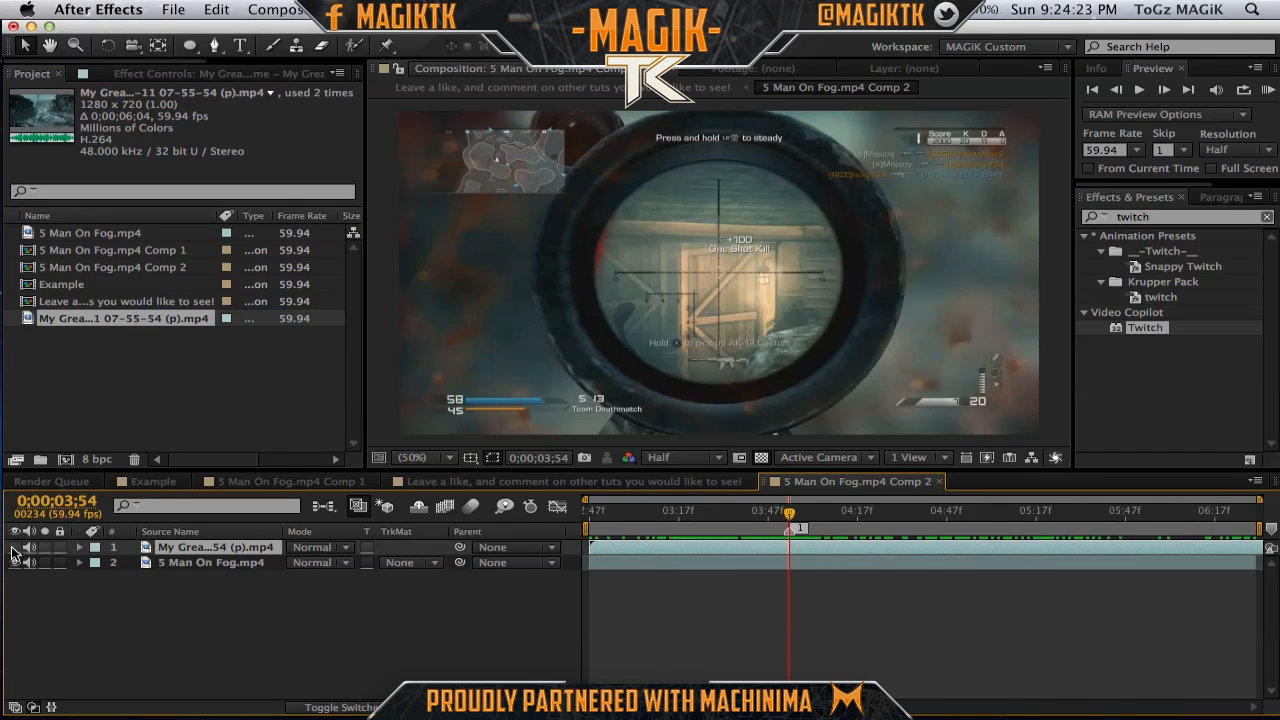
pyautogui.click(15, 548)
pyautogui.moveTo(790, 513); pyautogui.dragTo(737, 522)
pyautogui.click(15, 548)
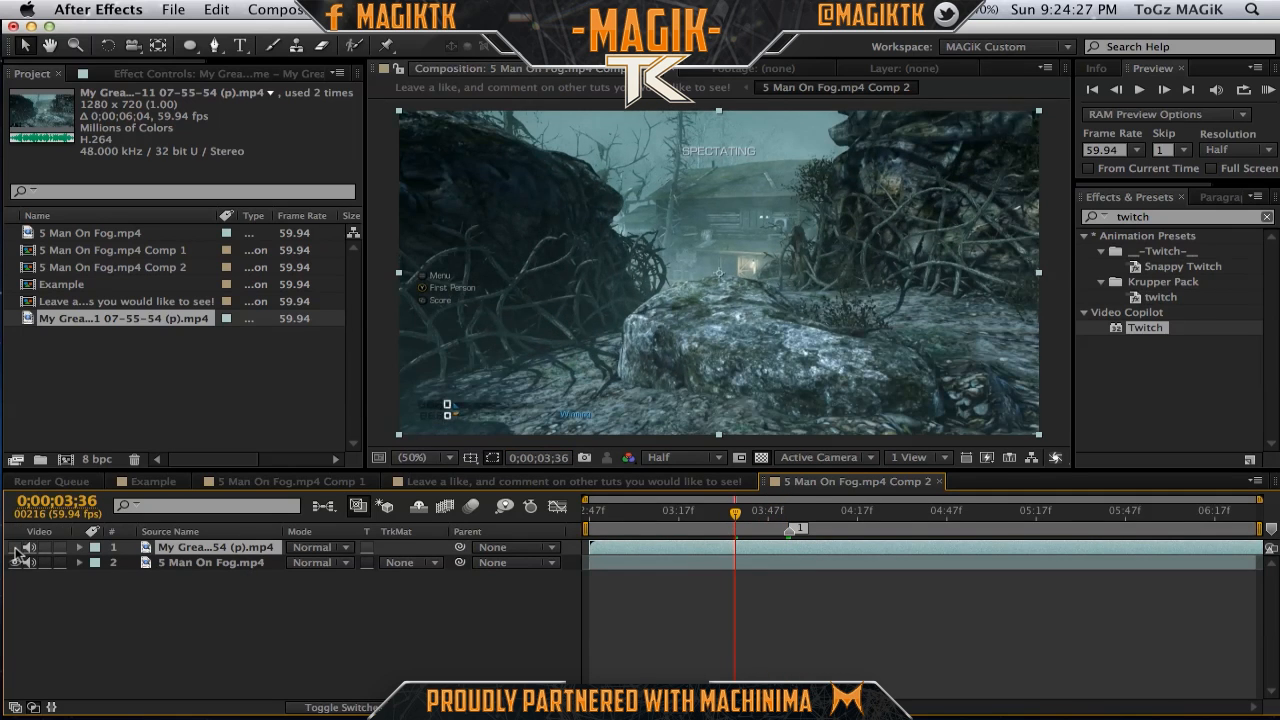
pyautogui.click(15, 548)
pyautogui.click(613, 512)
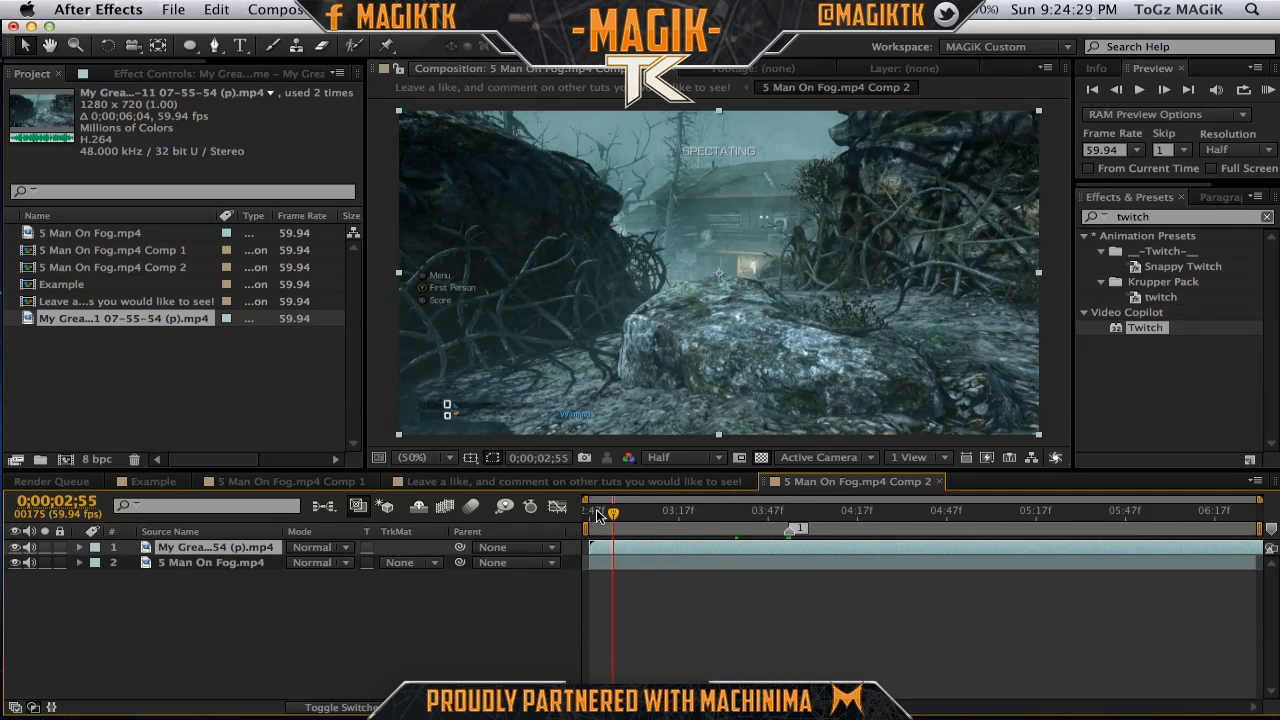
pyautogui.click(15, 548)
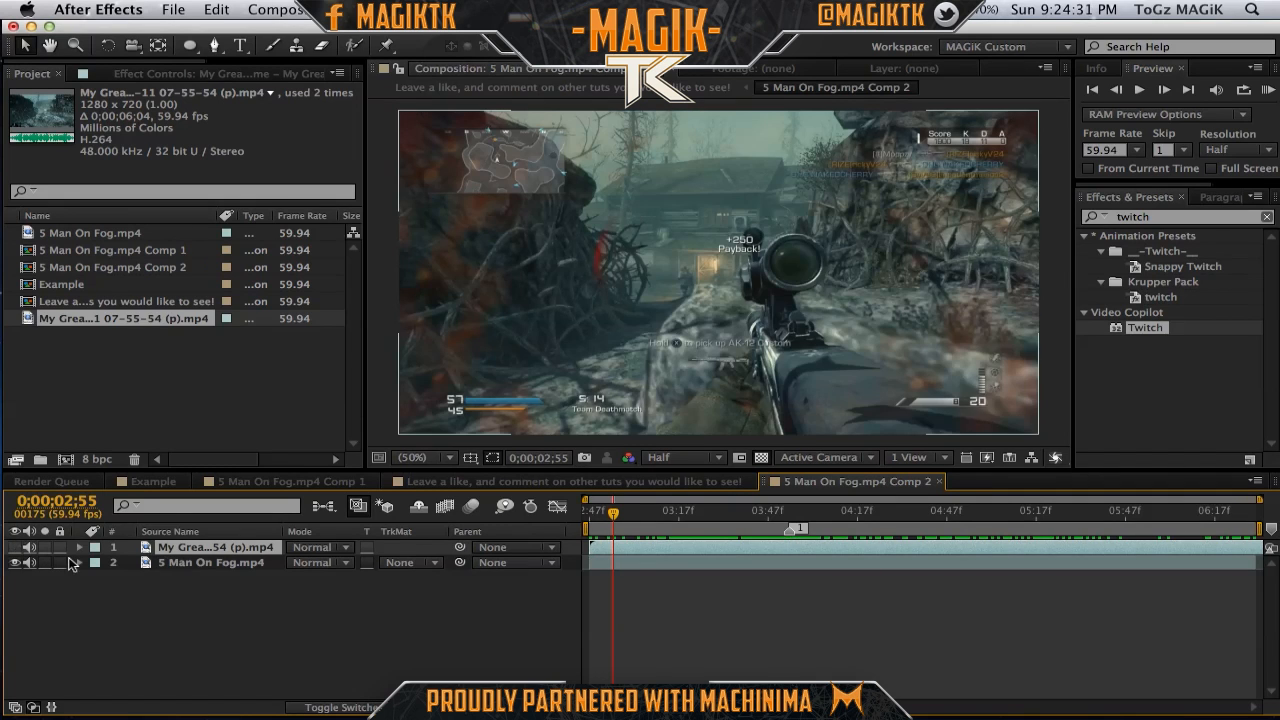
pyautogui.click(15, 548)
pyautogui.click(15, 548)
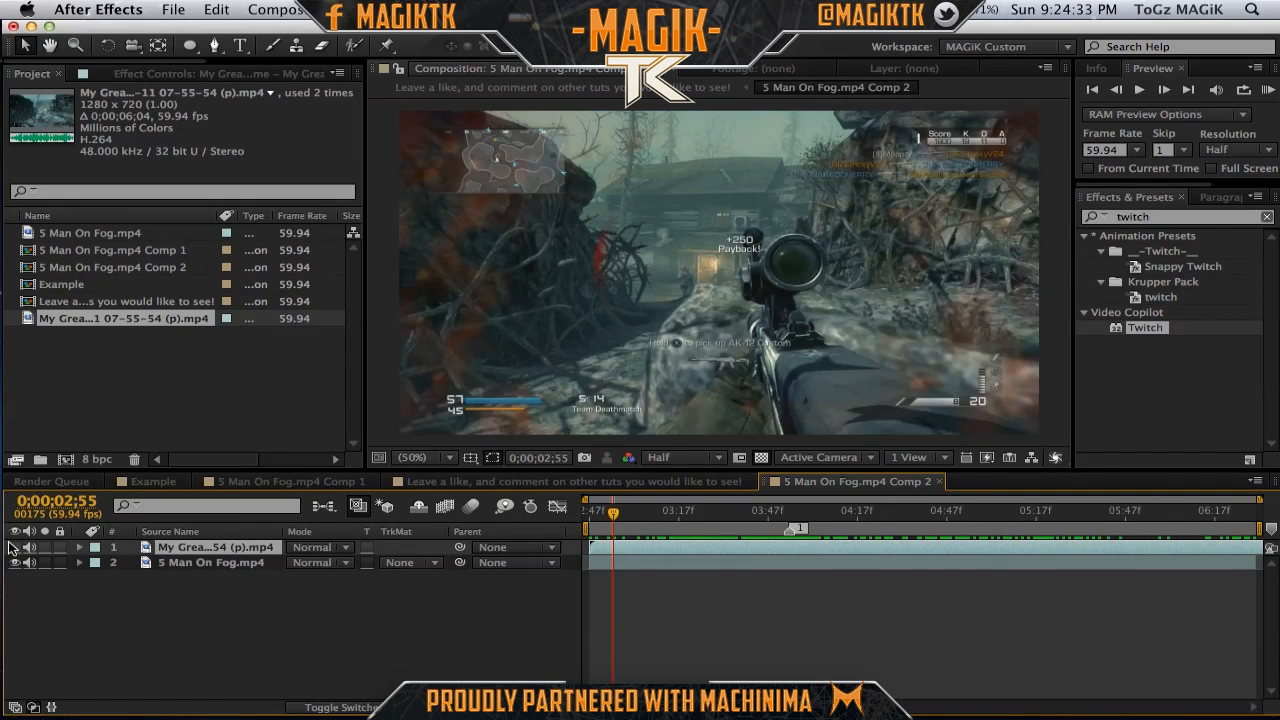
pyautogui.click(15, 548)
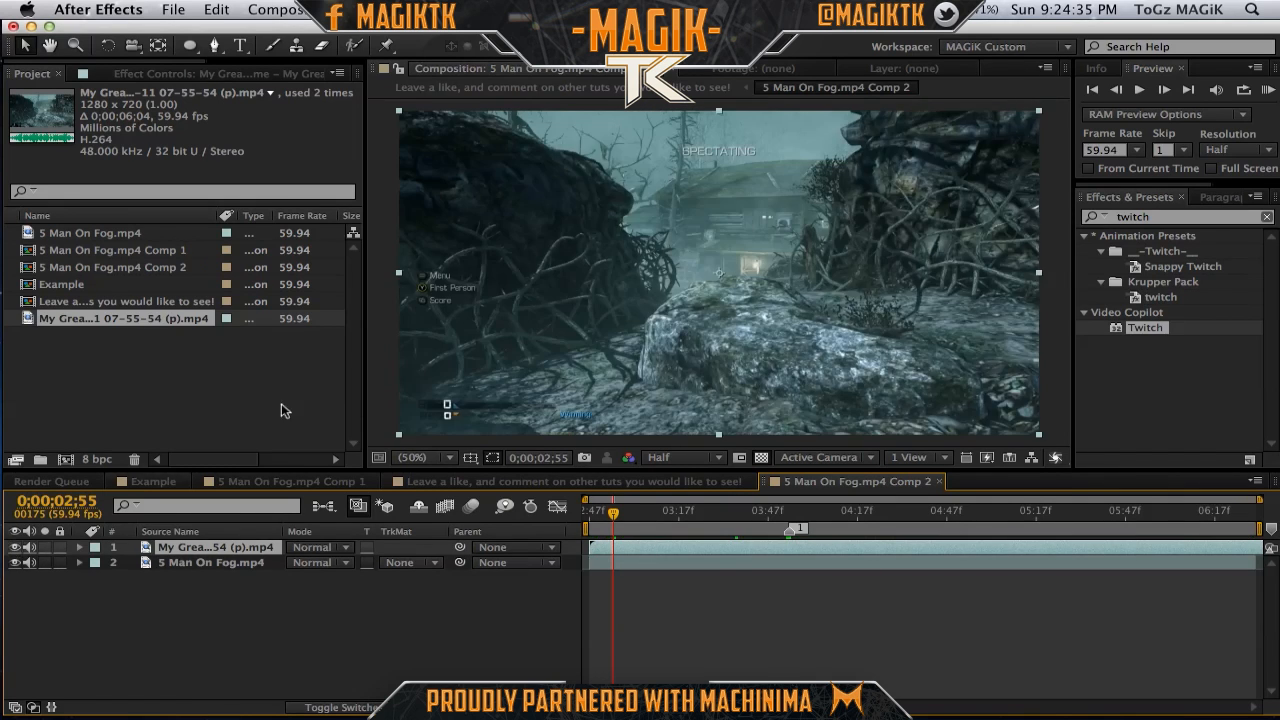
# Find the Levels effect and apply it to the top My Great Capture layer.
pyautogui.click(1169, 218)
pyautogui.write('levels')
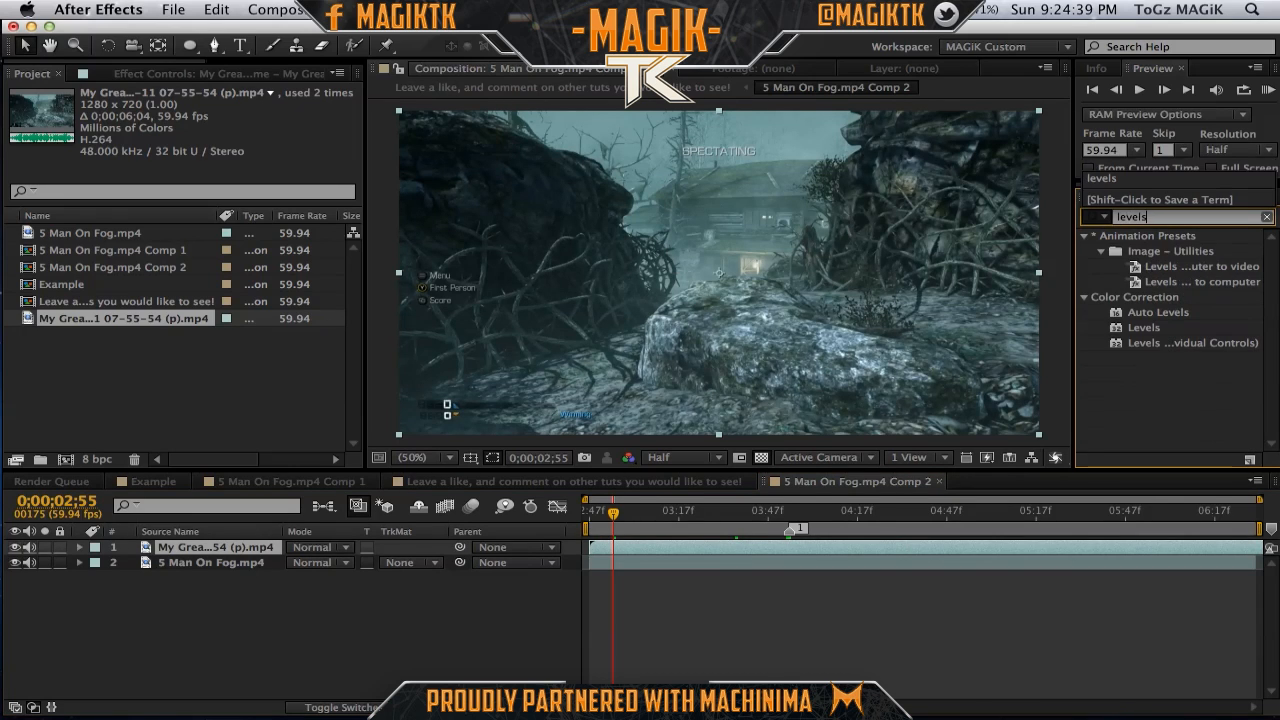
pyautogui.moveTo(1143, 328); pyautogui.dragTo(218, 549)
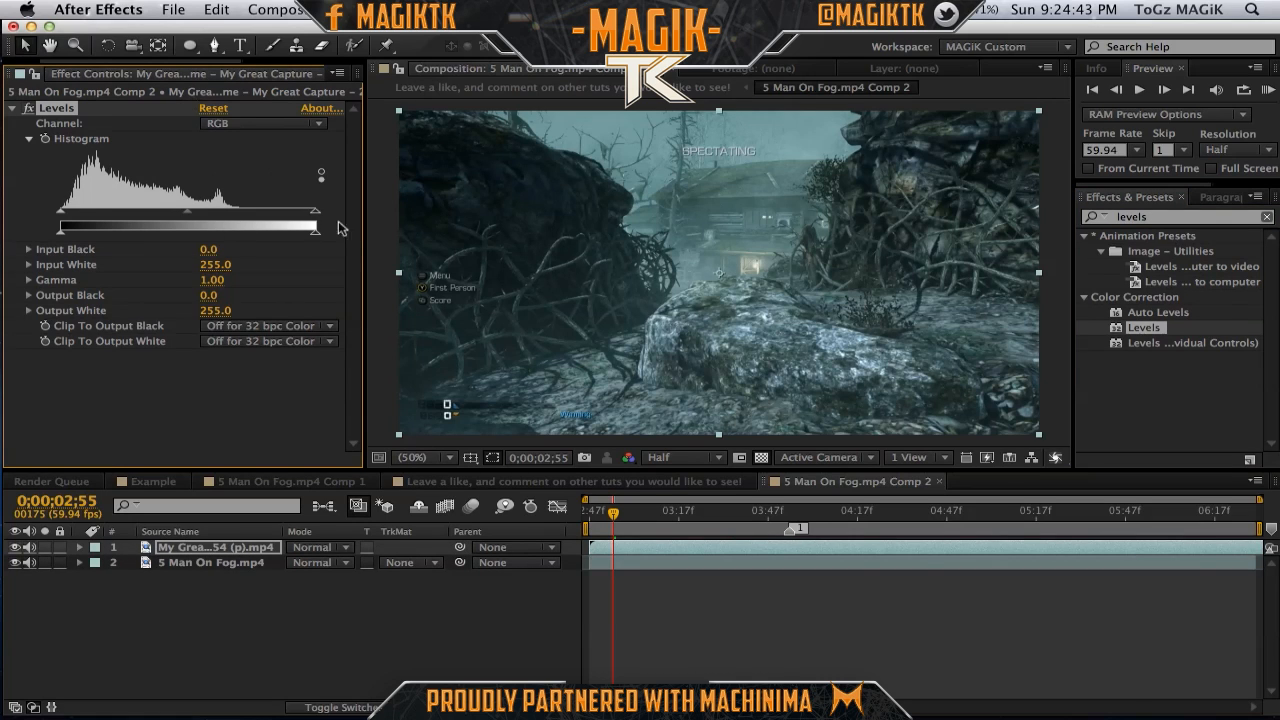
# Set the Levels channel to Red and show only the red channel in the composition view.
pyautogui.click(291, 127)
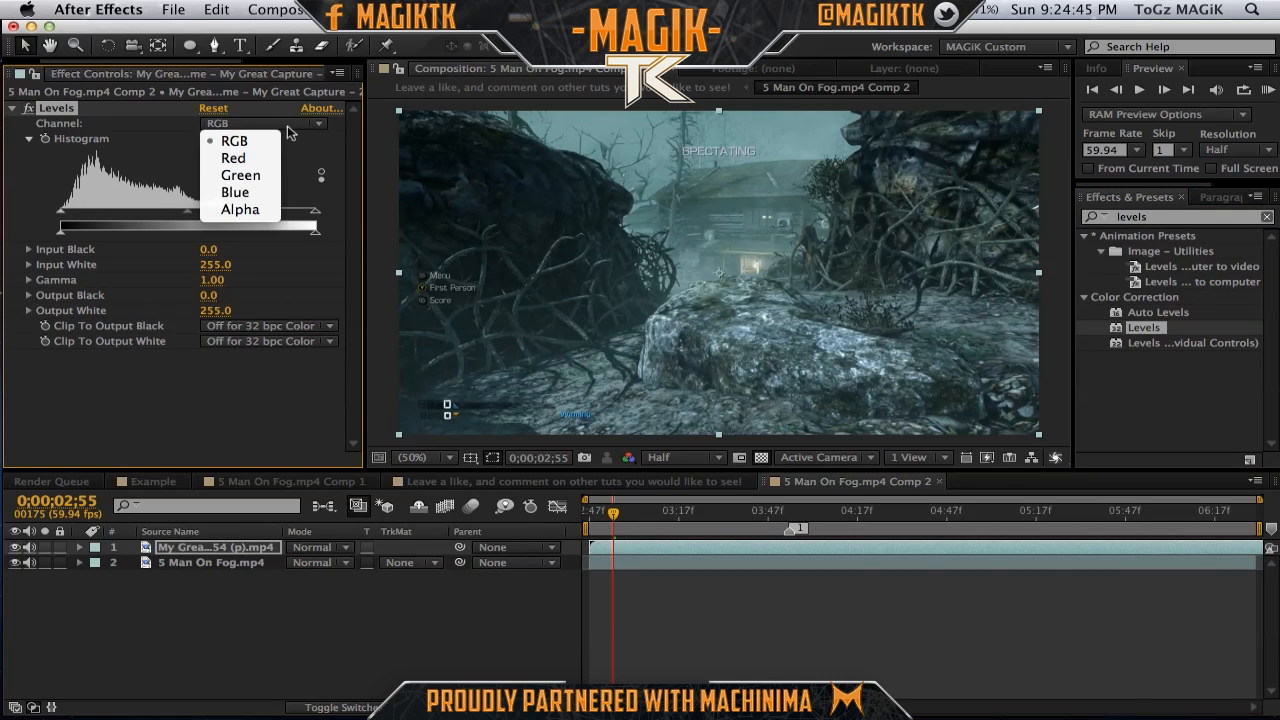
pyautogui.click(245, 158)
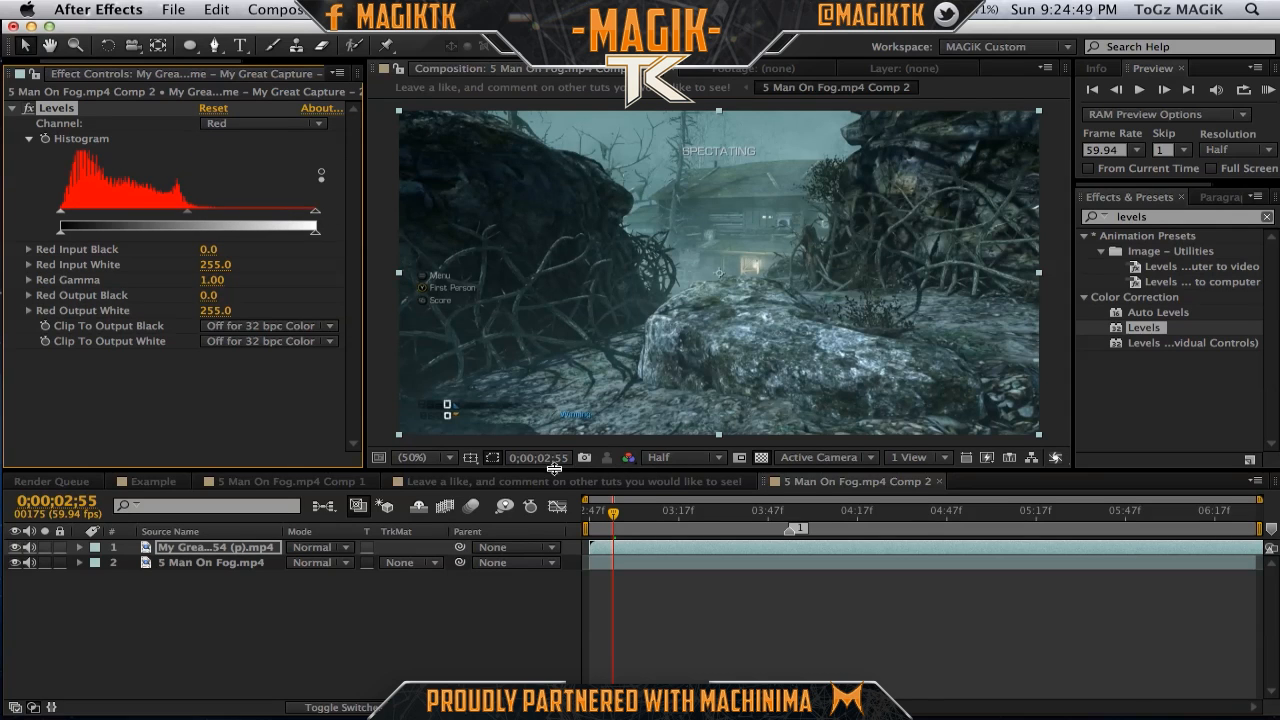
pyautogui.click(627, 458)
pyautogui.click(651, 502)
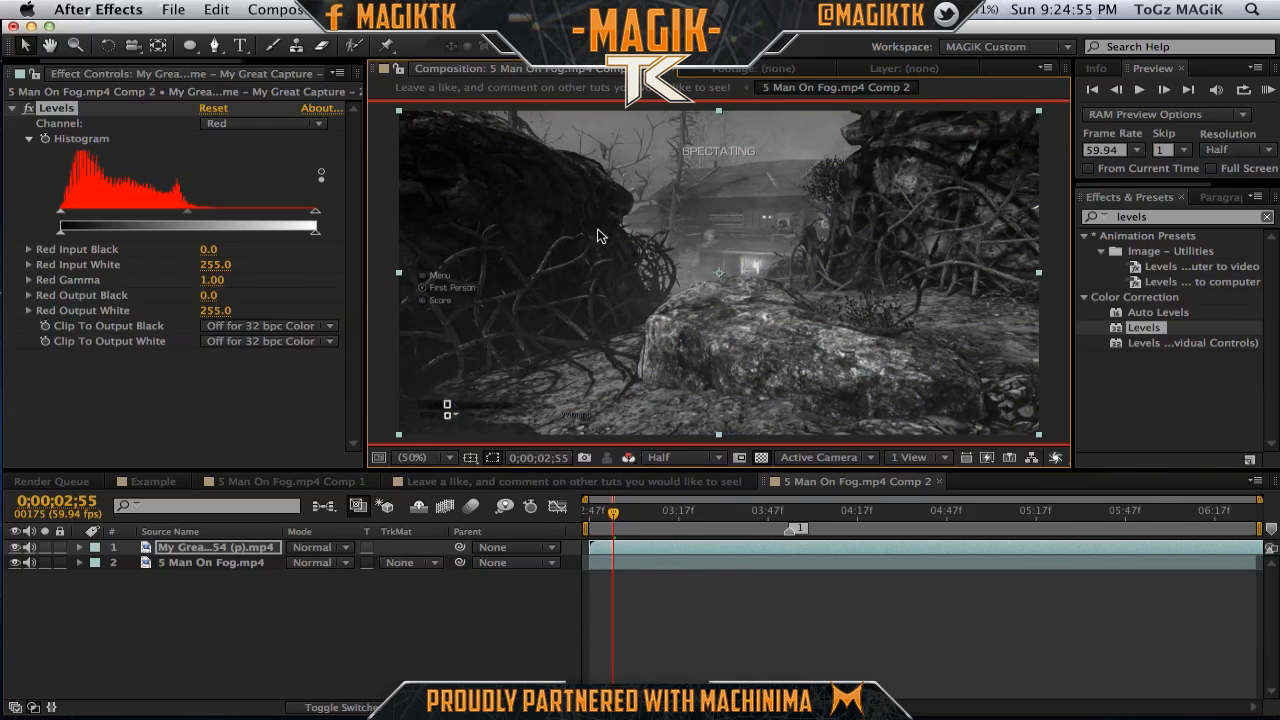
pyautogui.click(225, 547)
pyautogui.click(214, 565)
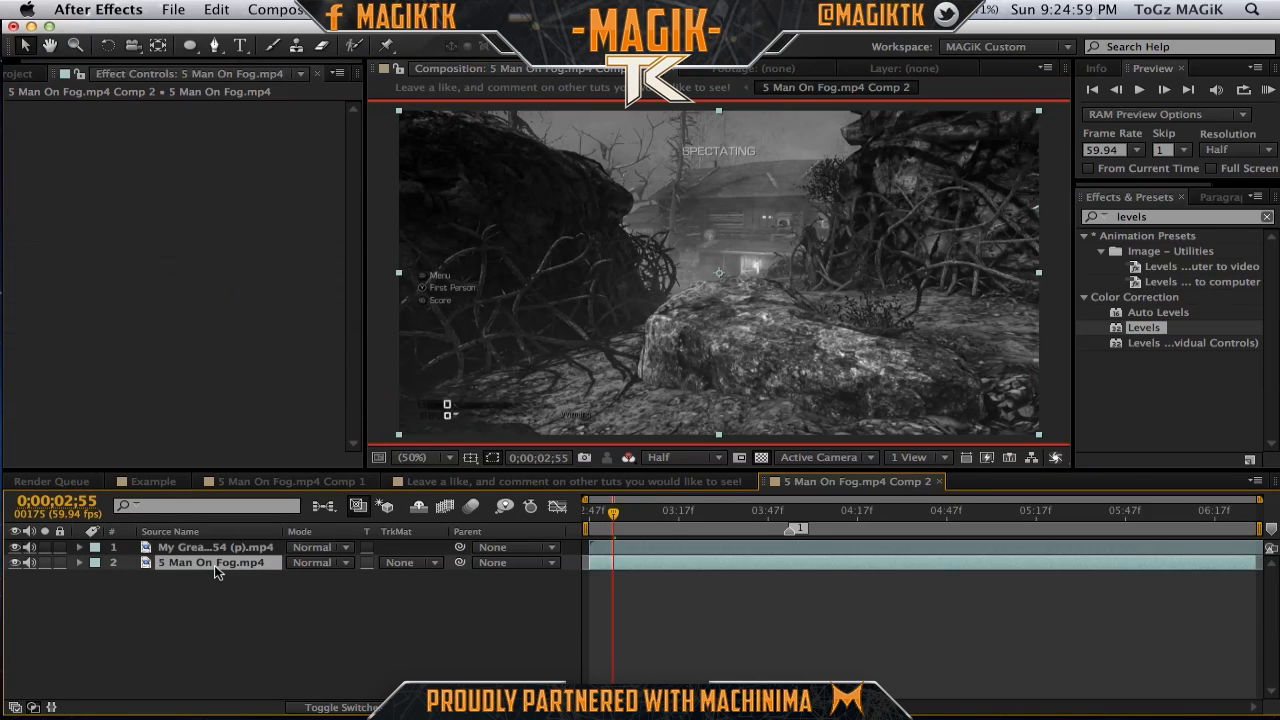
pyautogui.click(205, 548)
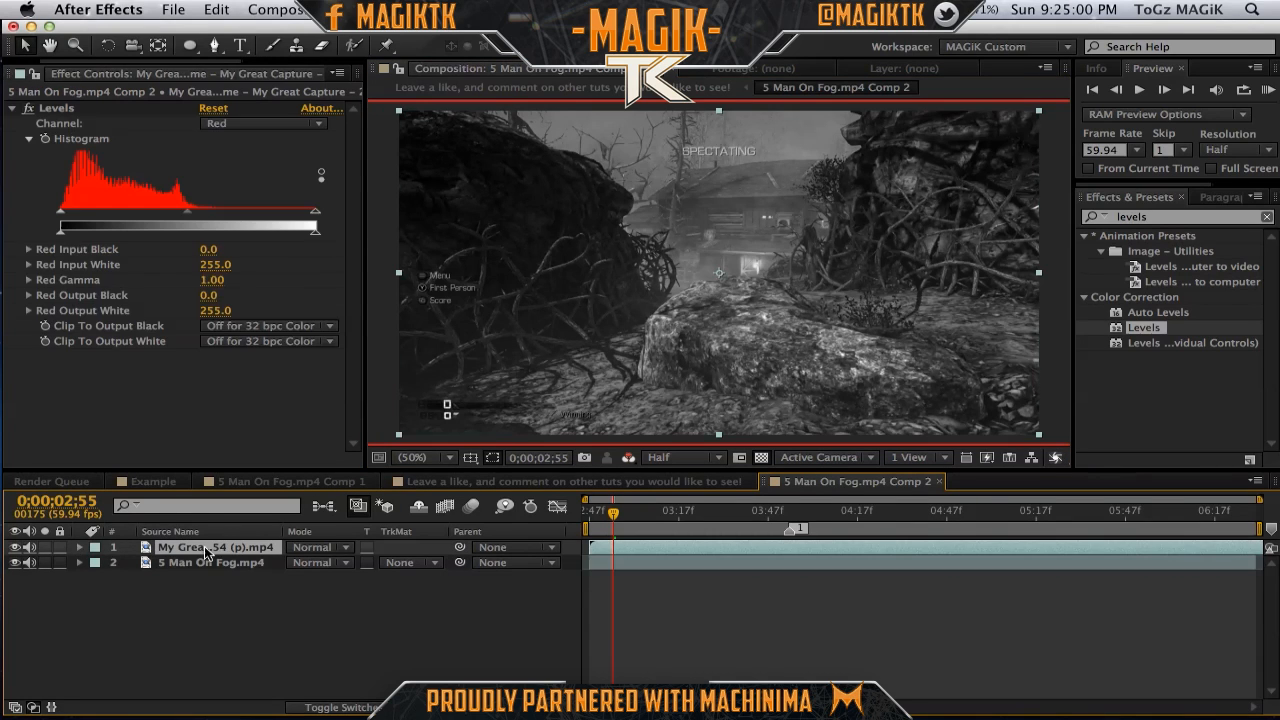
pyautogui.click(628, 457)
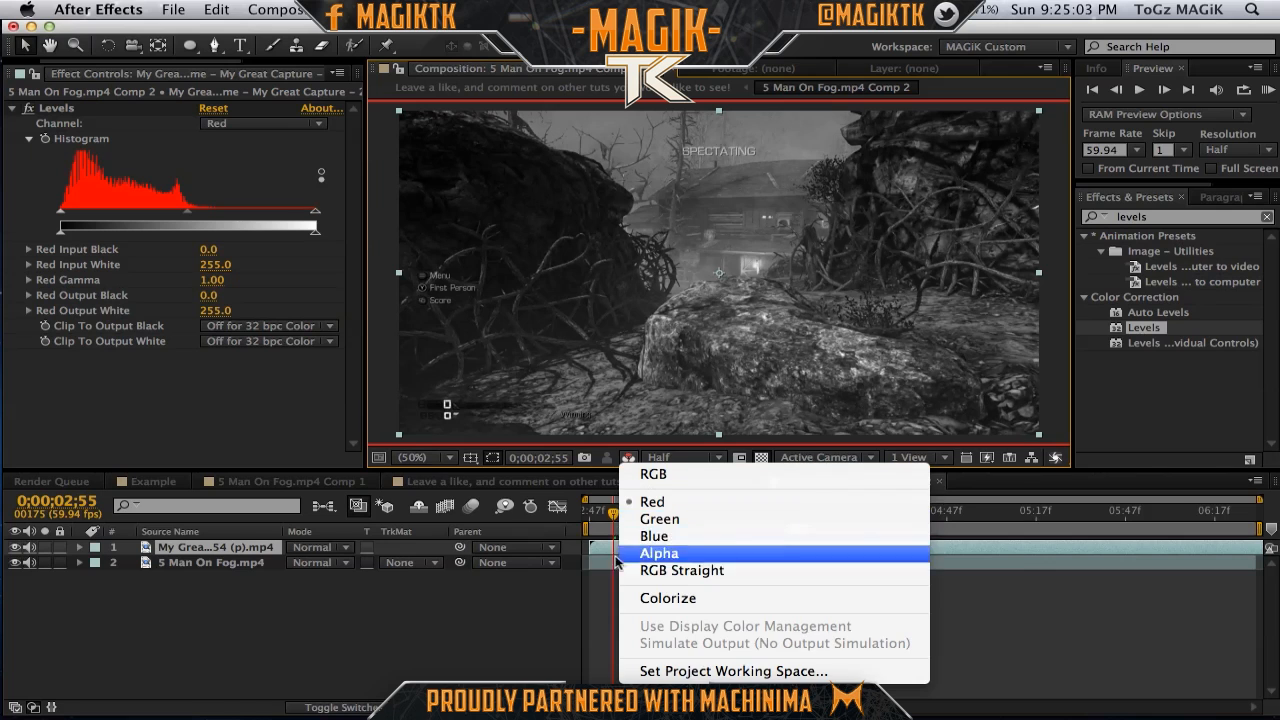
pyautogui.click(522, 598)
# Compare the red-channel brightness of both clips by repeatedly hiding and showing the top layer.
pyautogui.click(14, 548)
pyautogui.click(14, 548)
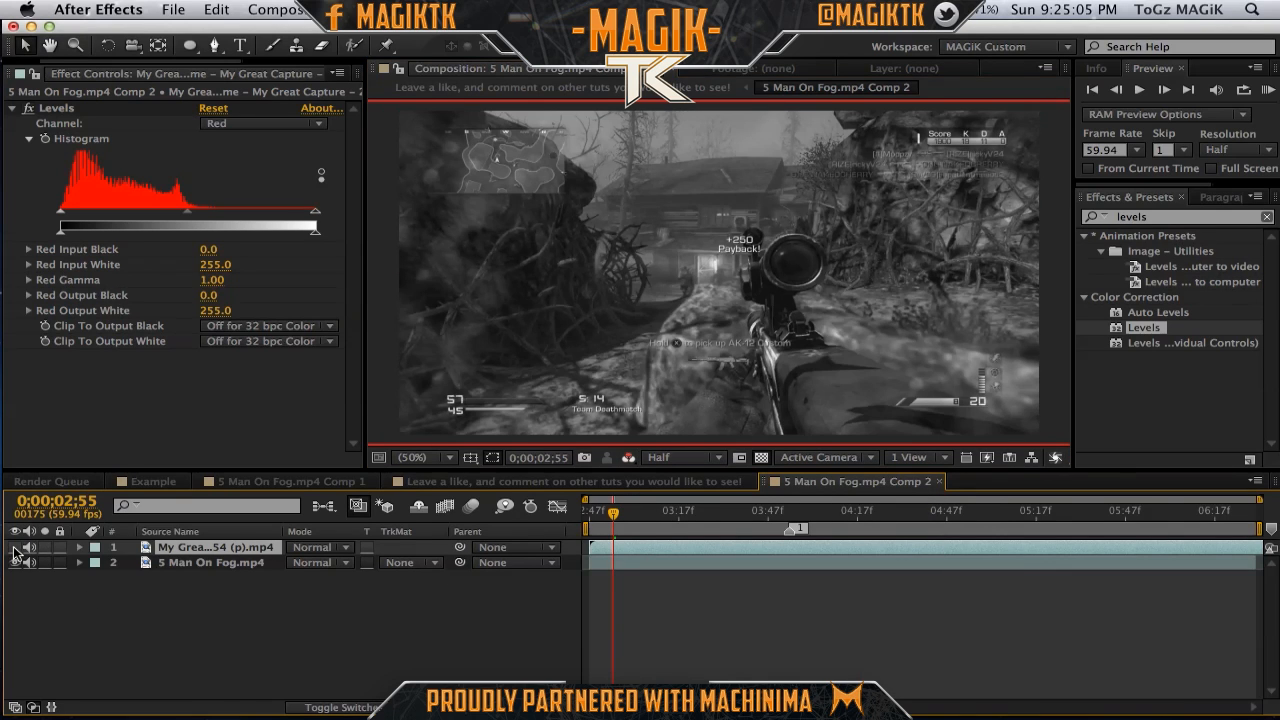
pyautogui.click(14, 548)
pyautogui.click(14, 548)
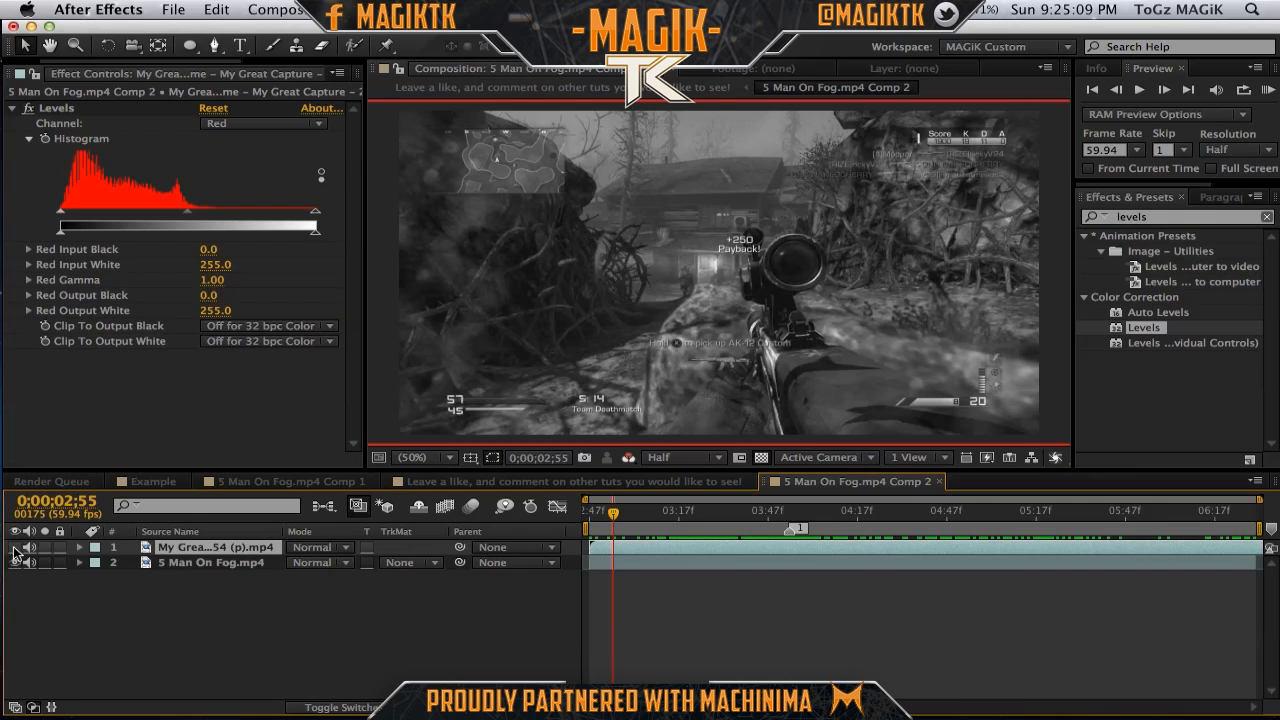
pyautogui.click(14, 548)
pyautogui.click(14, 548)
pyautogui.click(14, 548)
pyautogui.click(14, 548)
pyautogui.click(14, 548)
pyautogui.click(14, 548)
# Raise the Levels effect's Red Gamma to 1.16, checking the match against the gameplay clip by toggling the top layer.
pyautogui.moveTo(188, 210); pyautogui.dragTo(184, 210)
pyautogui.click(14, 548)
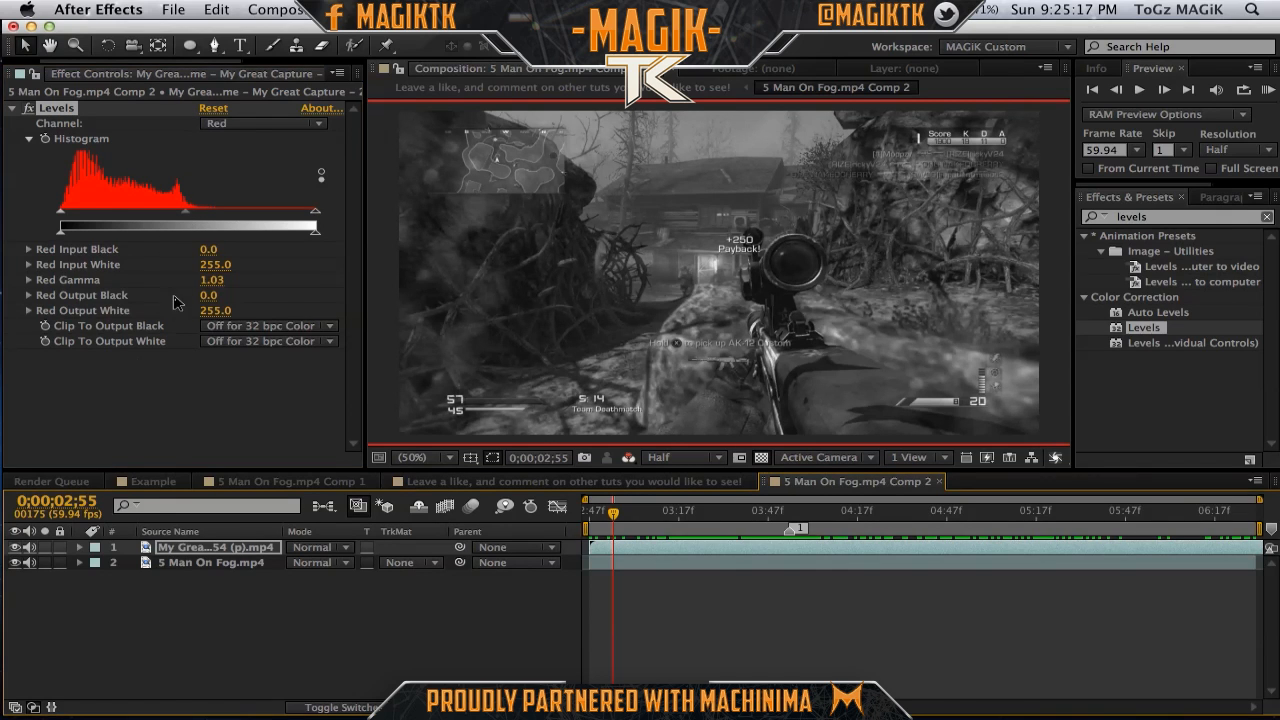
pyautogui.moveTo(183, 216); pyautogui.dragTo(173, 216)
pyautogui.click(16, 549)
pyautogui.click(16, 549)
pyautogui.click(16, 549)
pyautogui.click(17, 549)
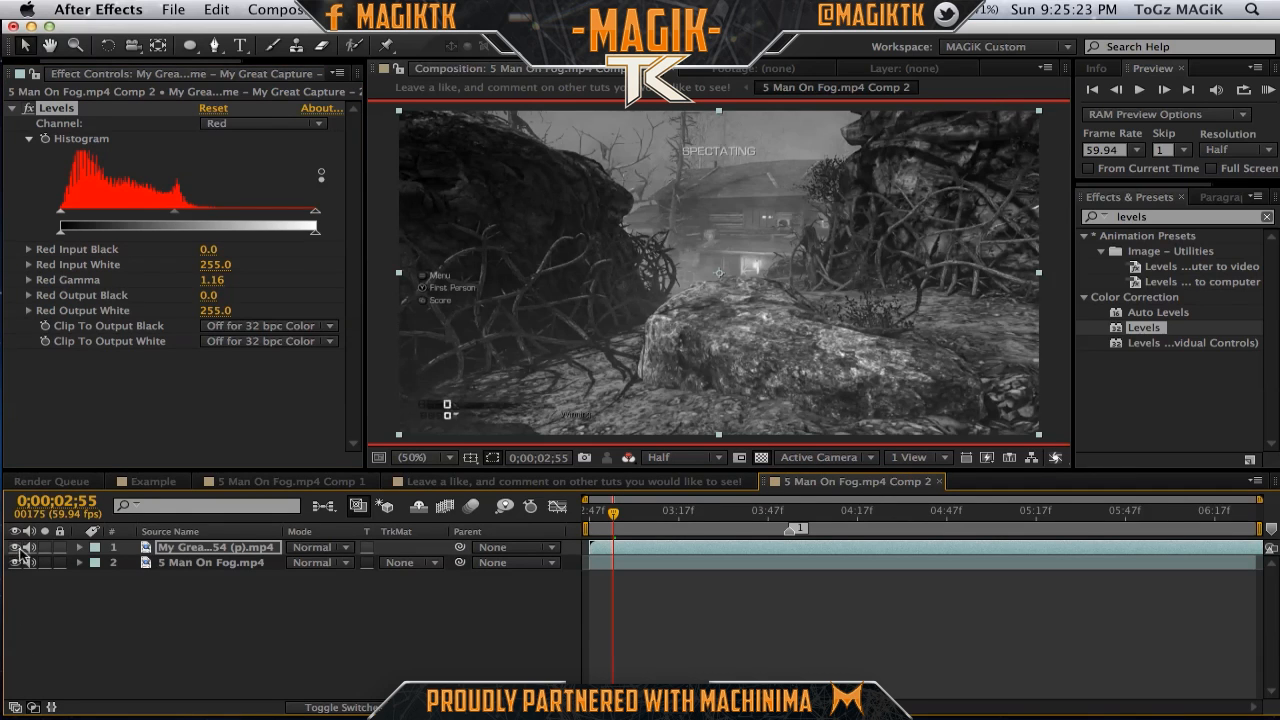
# Show only the green channel in the composition view and set the Levels channel to Green.
pyautogui.click(637, 459)
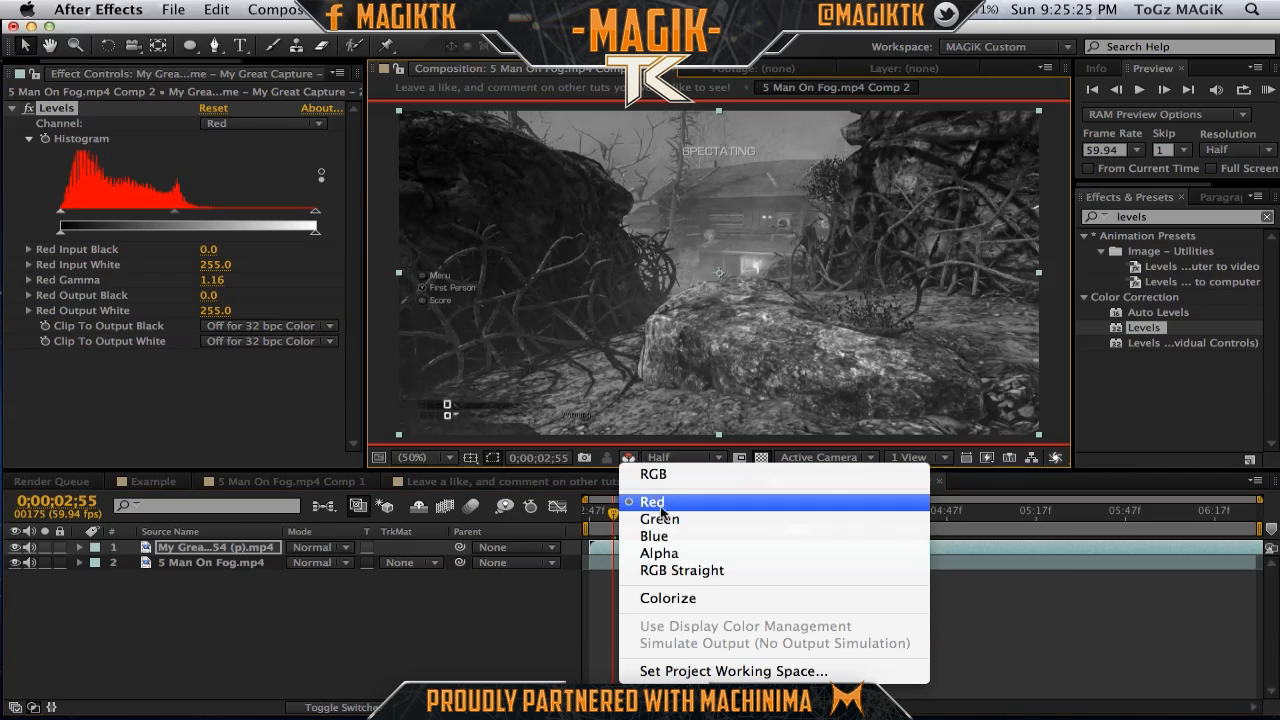
pyautogui.click(648, 520)
pyautogui.click(254, 123)
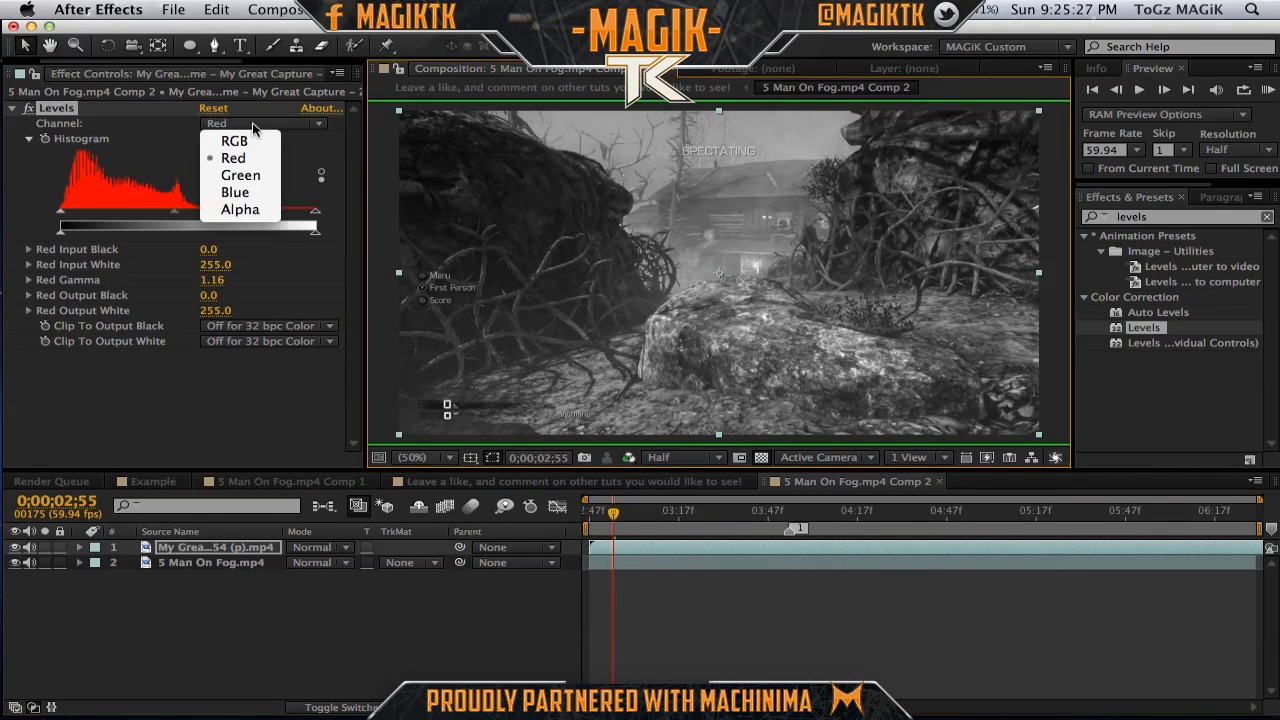
pyautogui.click(250, 176)
# Compare the green-channel brightness of the two clips by repeatedly hiding and showing the top layer.
pyautogui.click(17, 549)
pyautogui.click(17, 549)
pyautogui.click(17, 549)
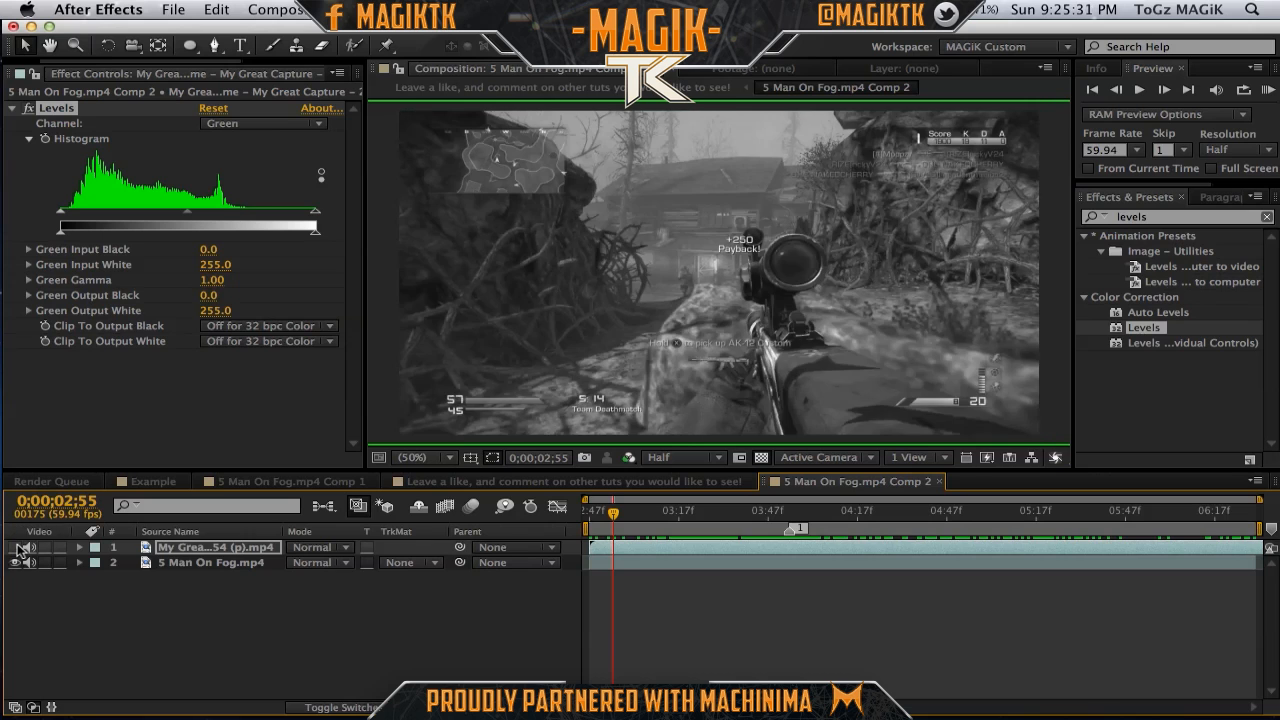
pyautogui.click(17, 549)
pyautogui.click(17, 549)
pyautogui.click(17, 549)
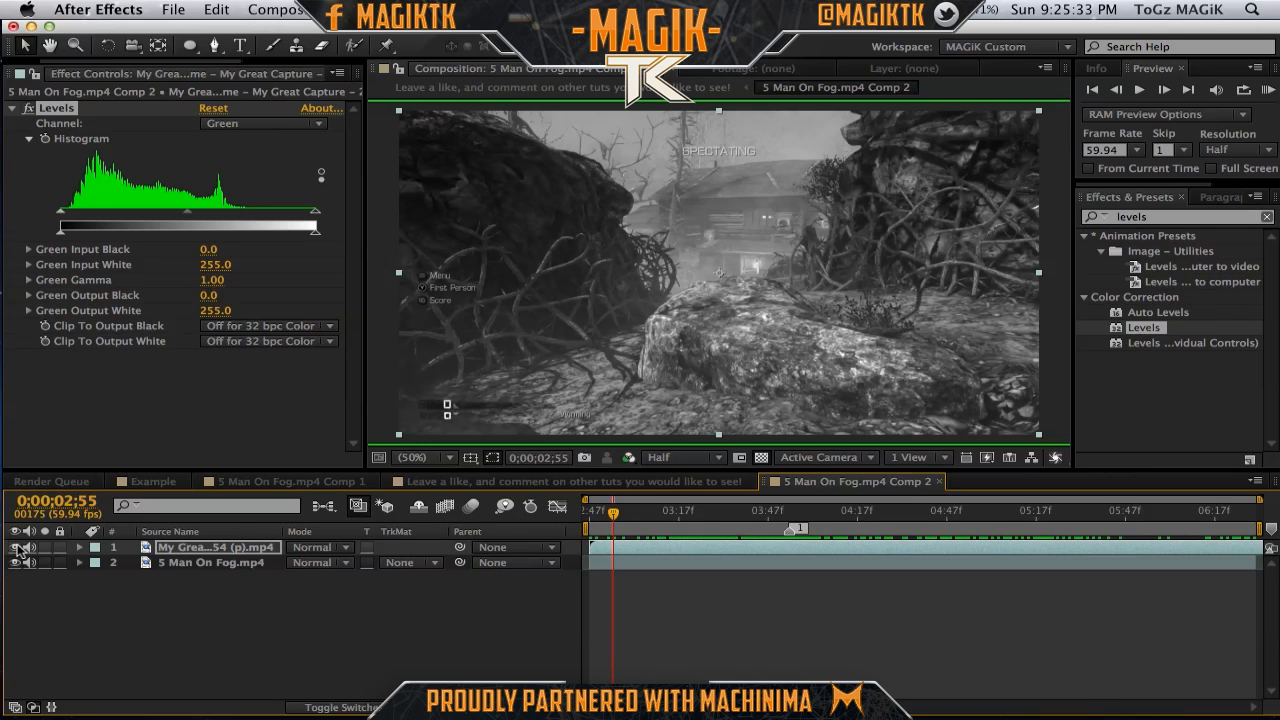
pyautogui.click(17, 549)
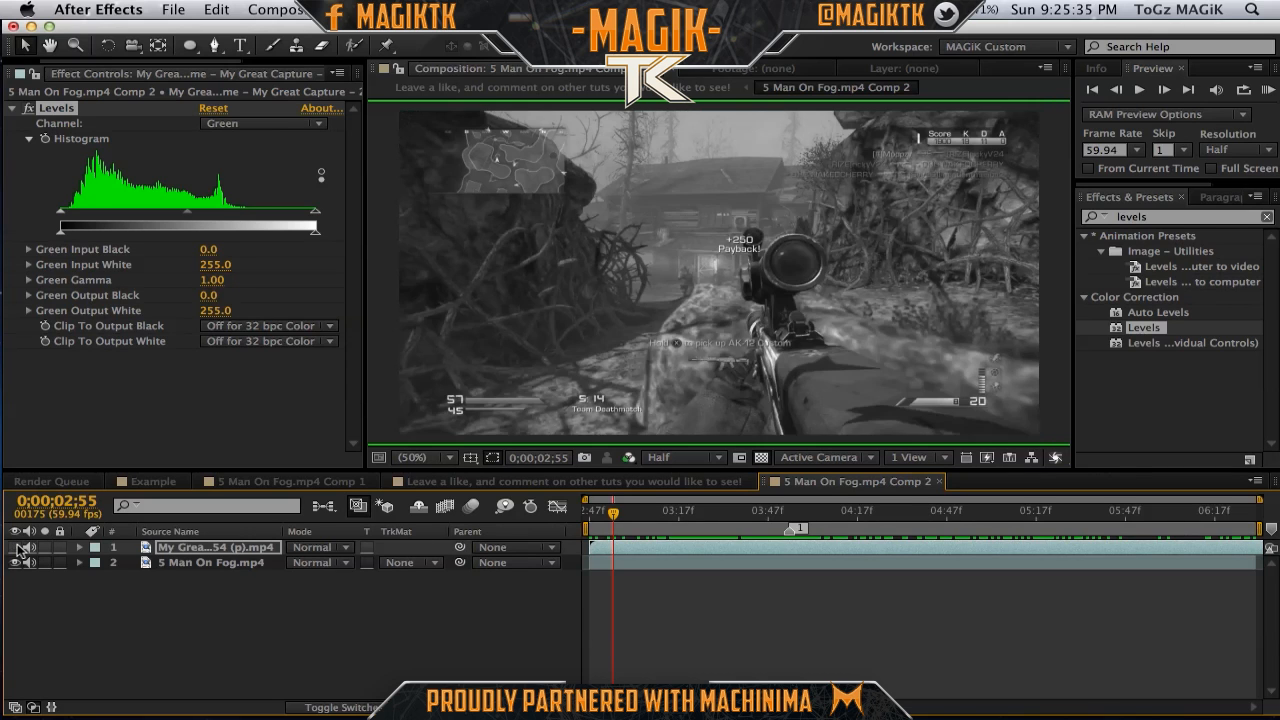
pyautogui.click(17, 549)
pyautogui.click(17, 549)
pyautogui.click(17, 549)
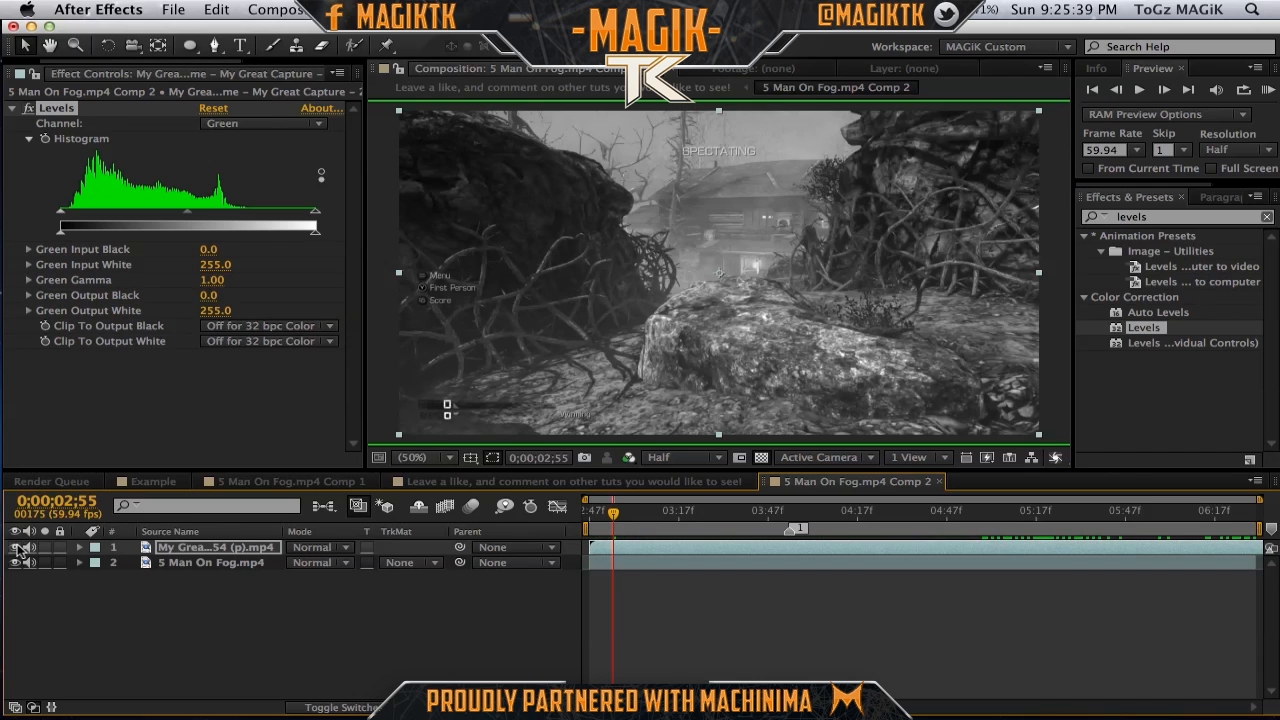
pyautogui.click(17, 549)
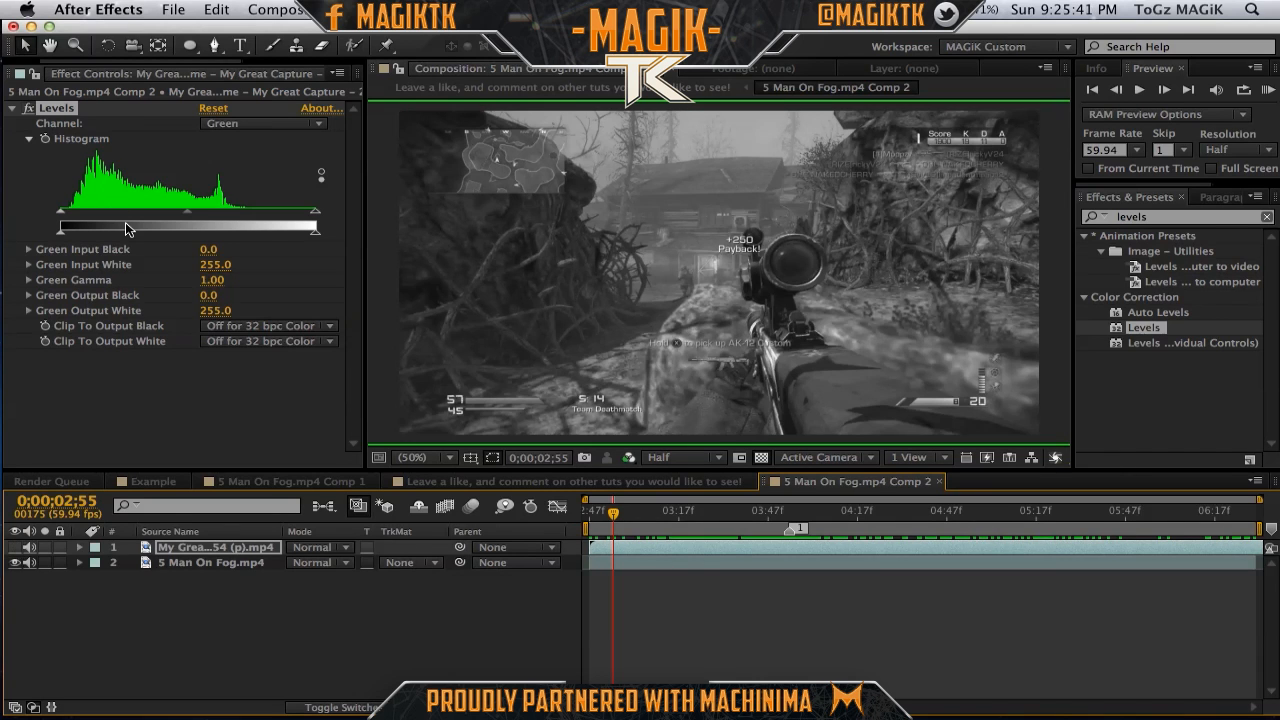
# Set Green Output Black to 7 in the Levels effect, checking the match by toggling the top layer's visibility.
pyautogui.moveTo(62, 237); pyautogui.dragTo(74, 237)
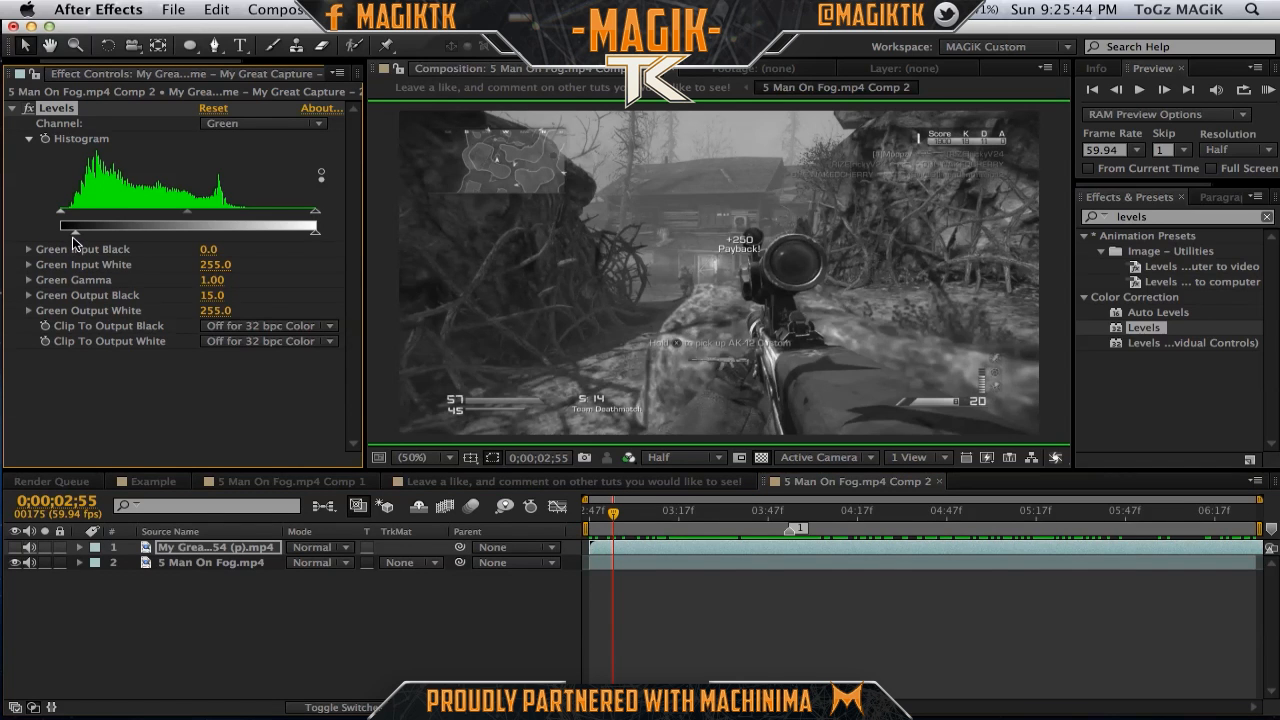
pyautogui.click(17, 549)
pyautogui.click(17, 549)
pyautogui.click(17, 549)
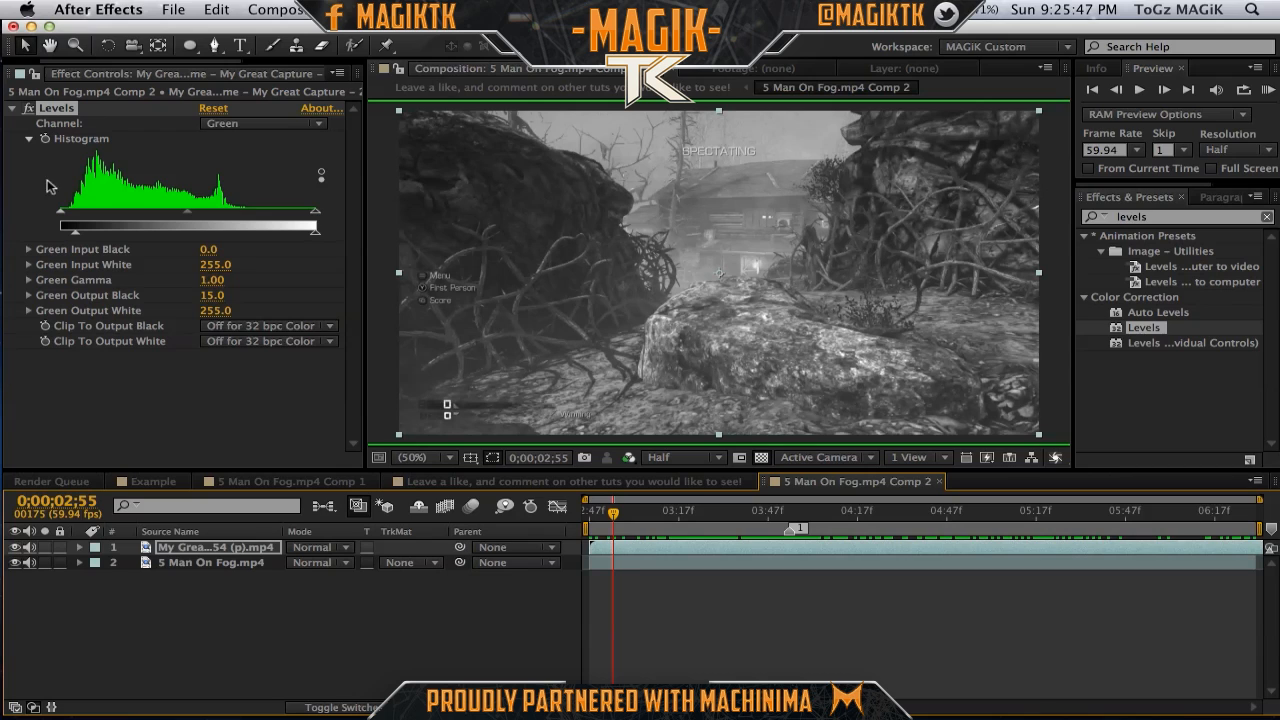
pyautogui.moveTo(77, 238); pyautogui.dragTo(68, 238)
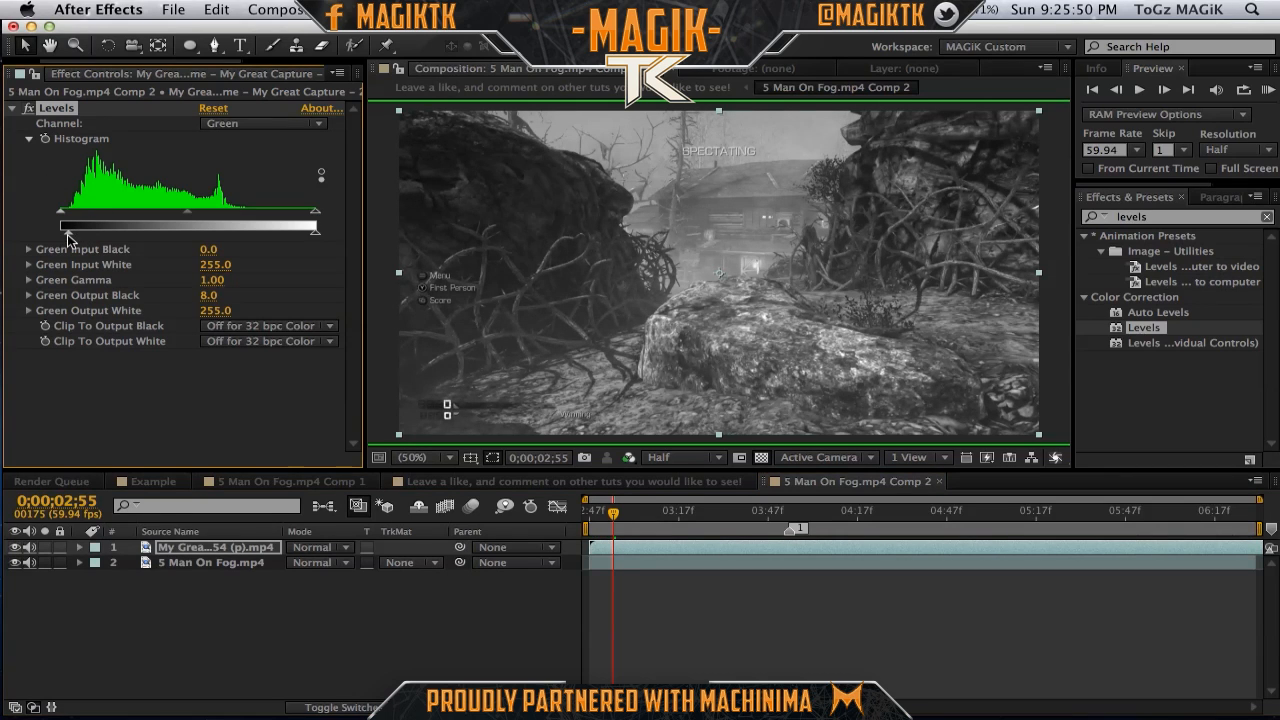
# Show only the blue channel in the composition view and set the Levels channel to Blue.
pyautogui.click(629, 458)
pyautogui.click(660, 534)
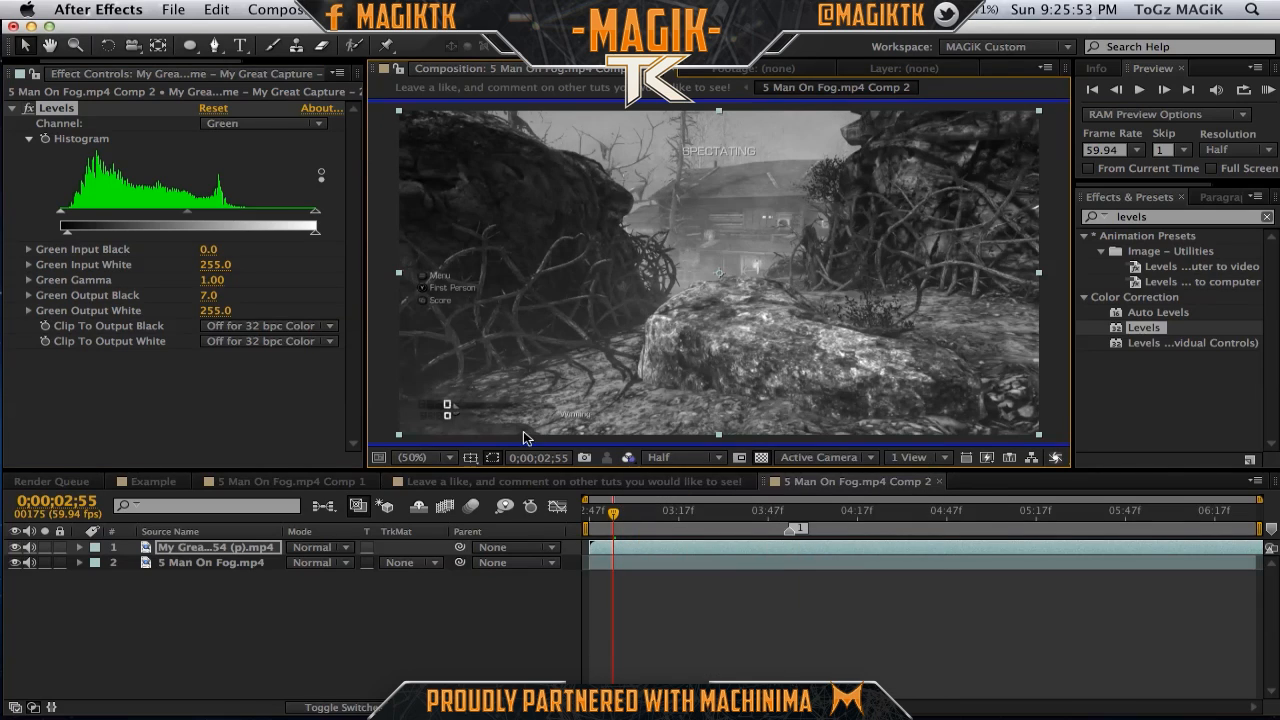
pyautogui.click(256, 124)
pyautogui.click(250, 190)
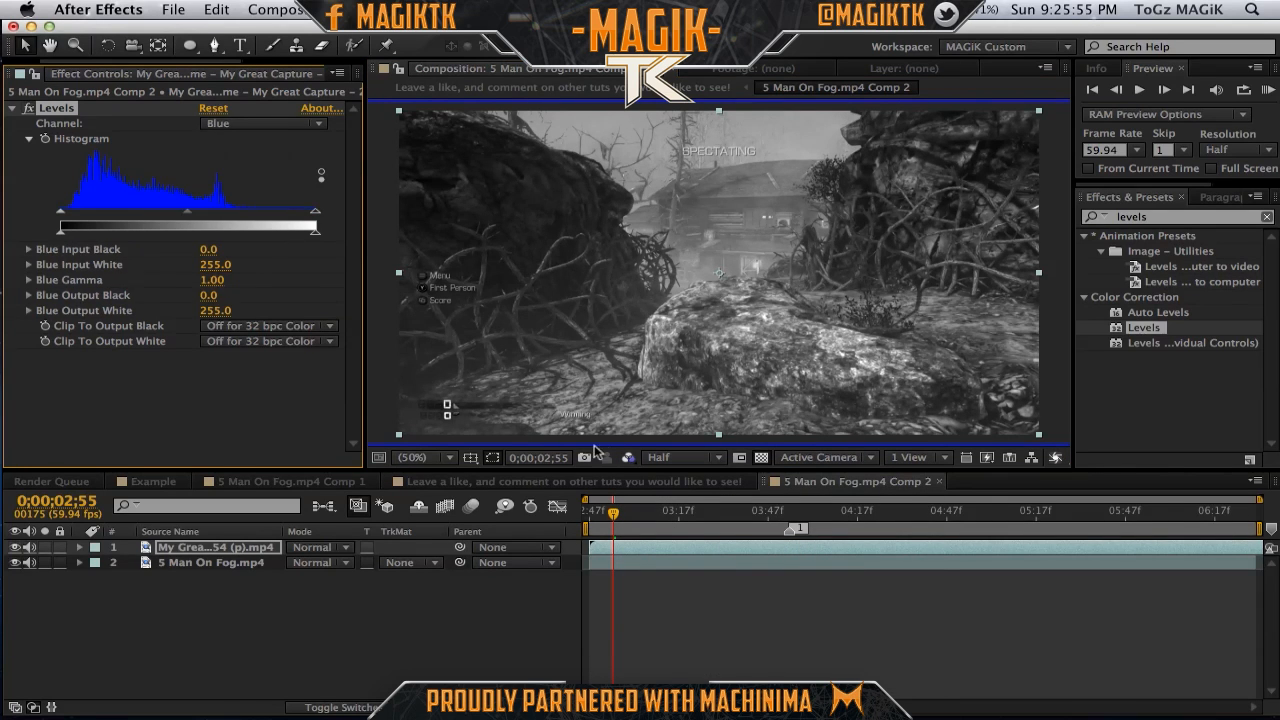
# Raise Blue Output Black to 10, checking the match against the gameplay clip by toggling the top layer's visibility.
pyautogui.click(14, 548)
pyautogui.click(14, 548)
pyautogui.click(14, 548)
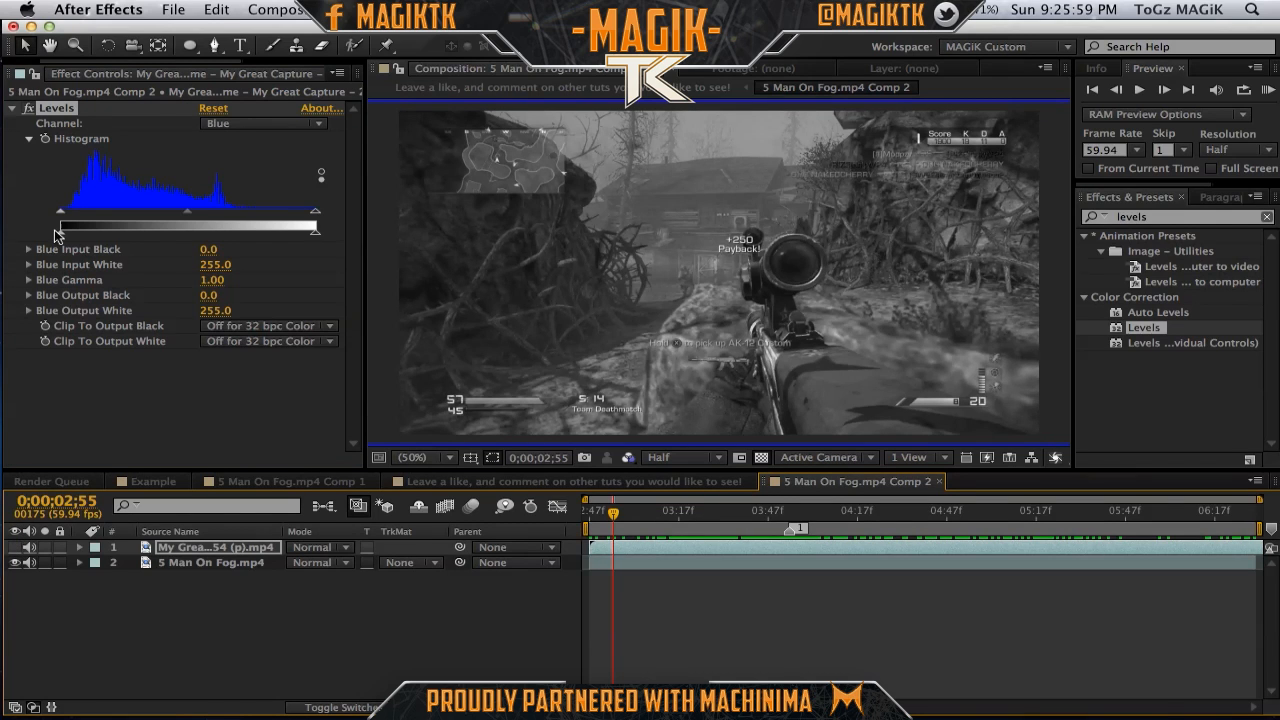
pyautogui.moveTo(61, 232); pyautogui.dragTo(64, 236)
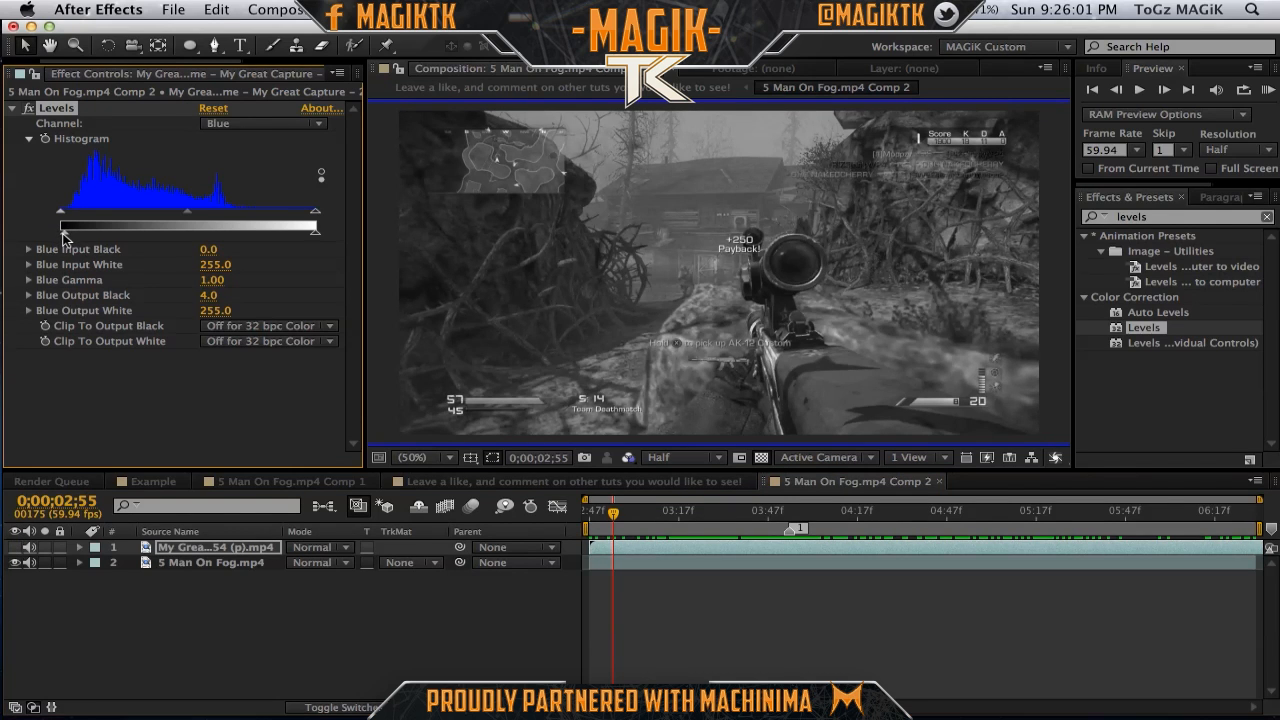
pyautogui.click(14, 548)
pyautogui.click(14, 548)
pyautogui.click(14, 548)
pyautogui.moveTo(65, 232); pyautogui.dragTo(67, 236)
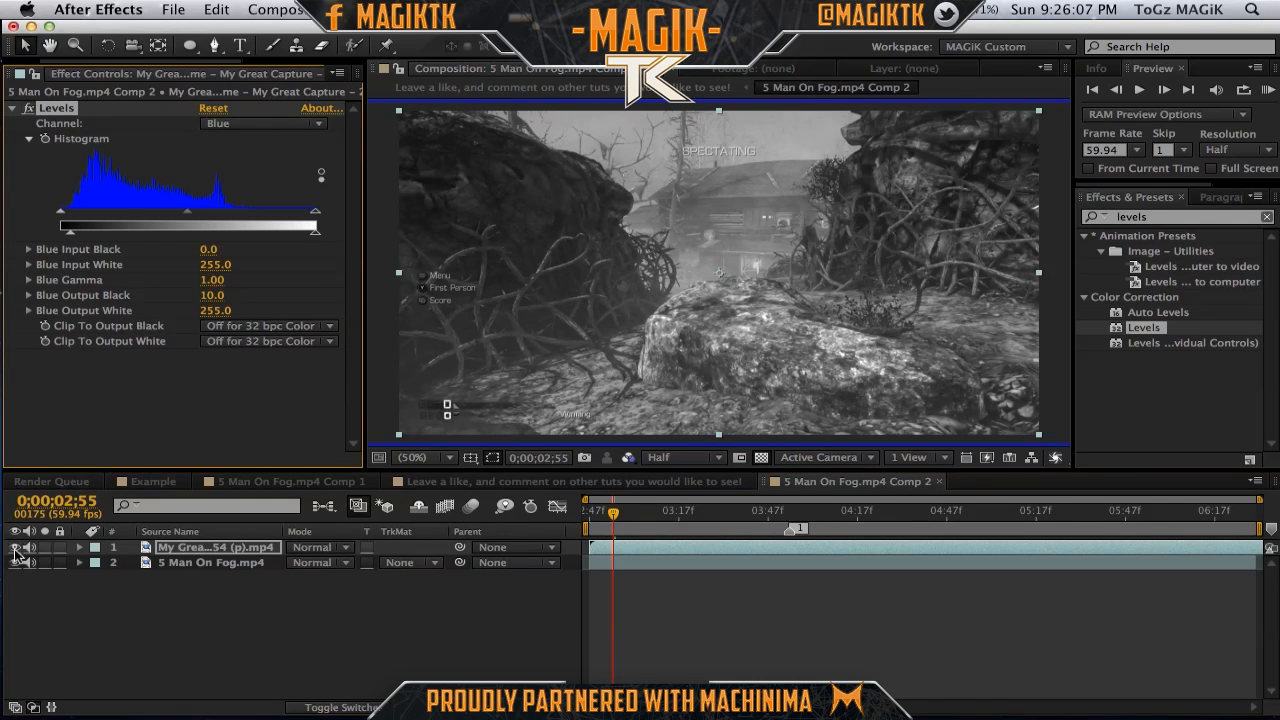
pyautogui.click(14, 548)
pyautogui.click(14, 548)
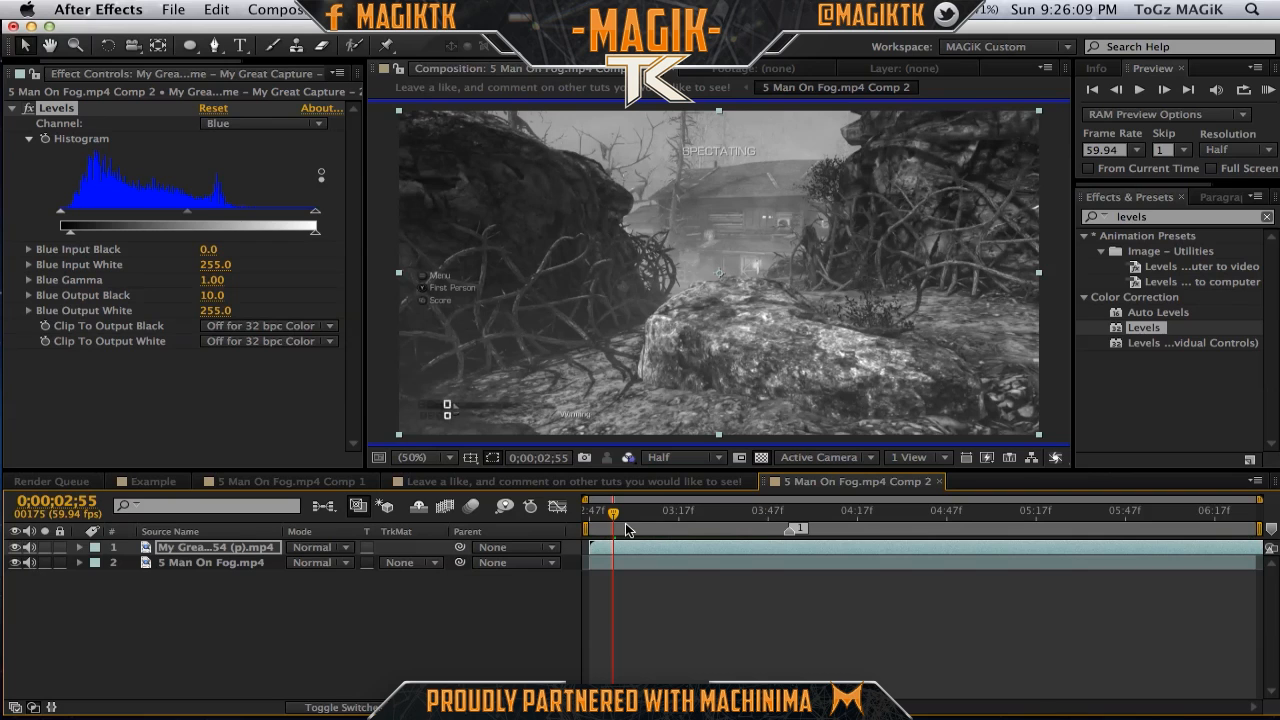
# Return the composition view to full RGB and compare both clips by toggling the top layer's visibility.
pyautogui.click(632, 457)
pyautogui.click(653, 474)
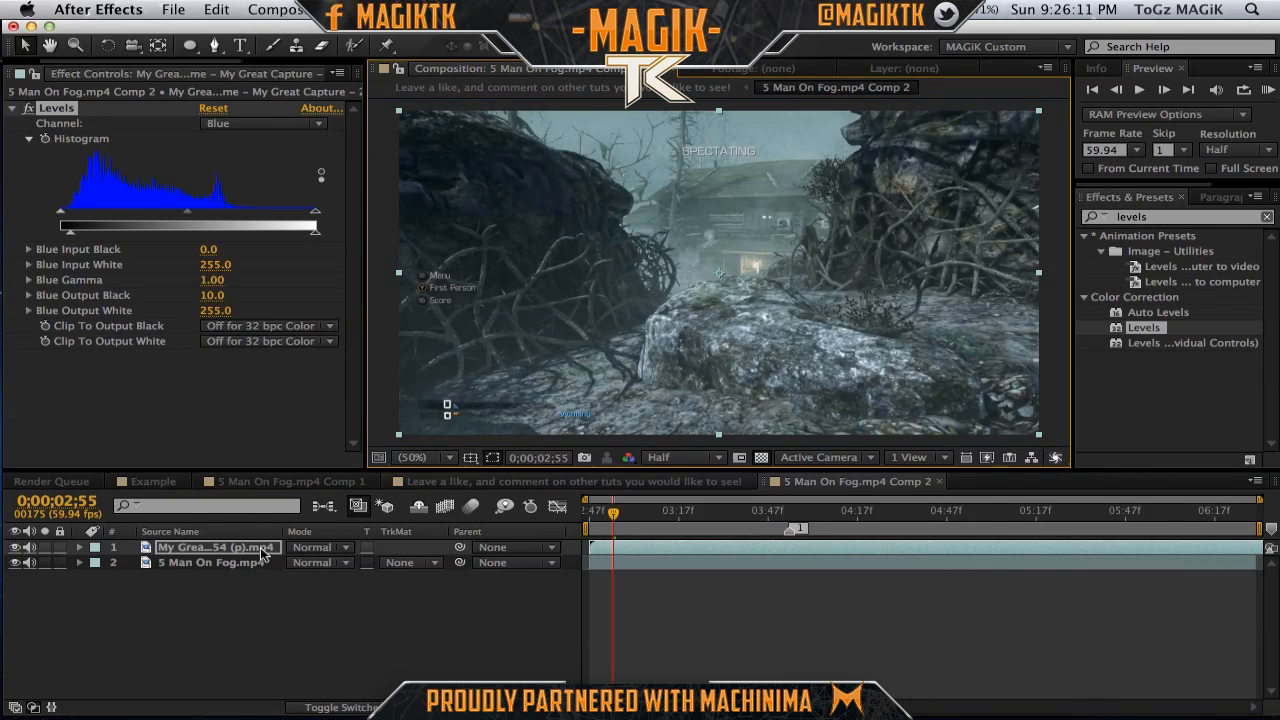
pyautogui.click(16, 549)
pyautogui.click(16, 549)
pyautogui.click(16, 549)
pyautogui.click(16, 549)
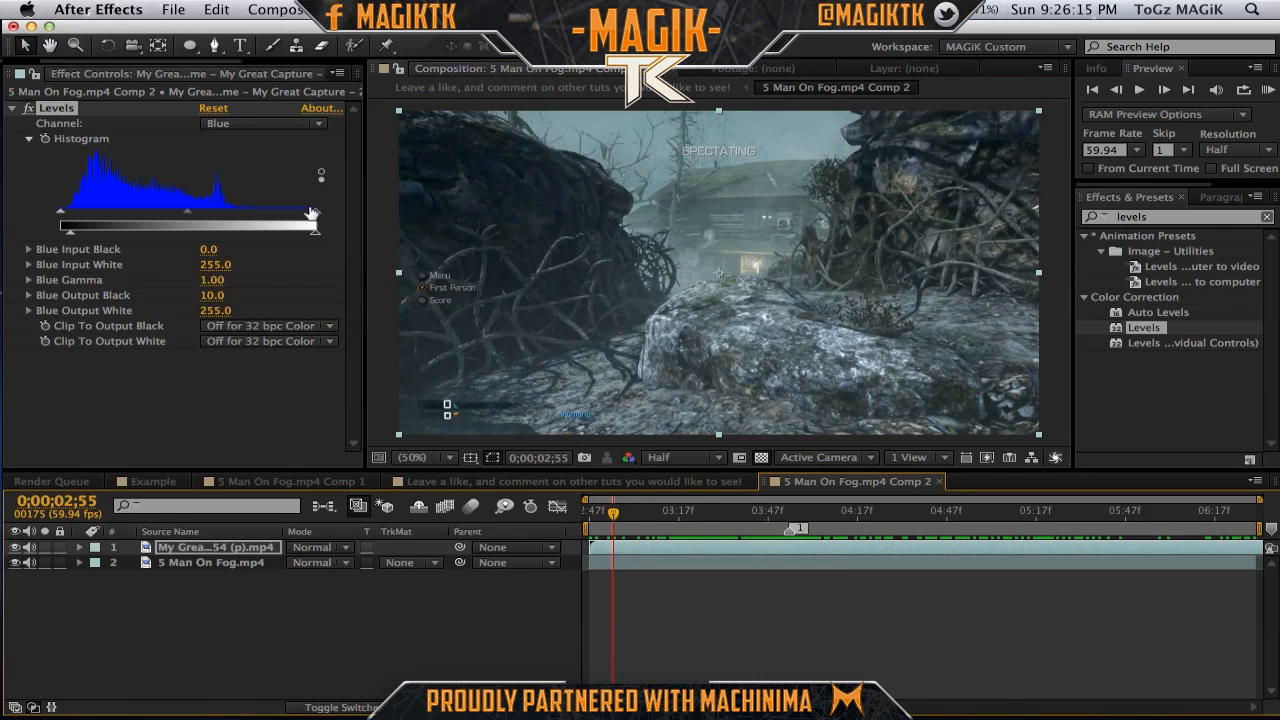
# Set Blue Gamma to 0.92, check the match by toggling the top layer, and collapse the Levels effect.
pyautogui.moveTo(187, 217); pyautogui.dragTo(181, 217)
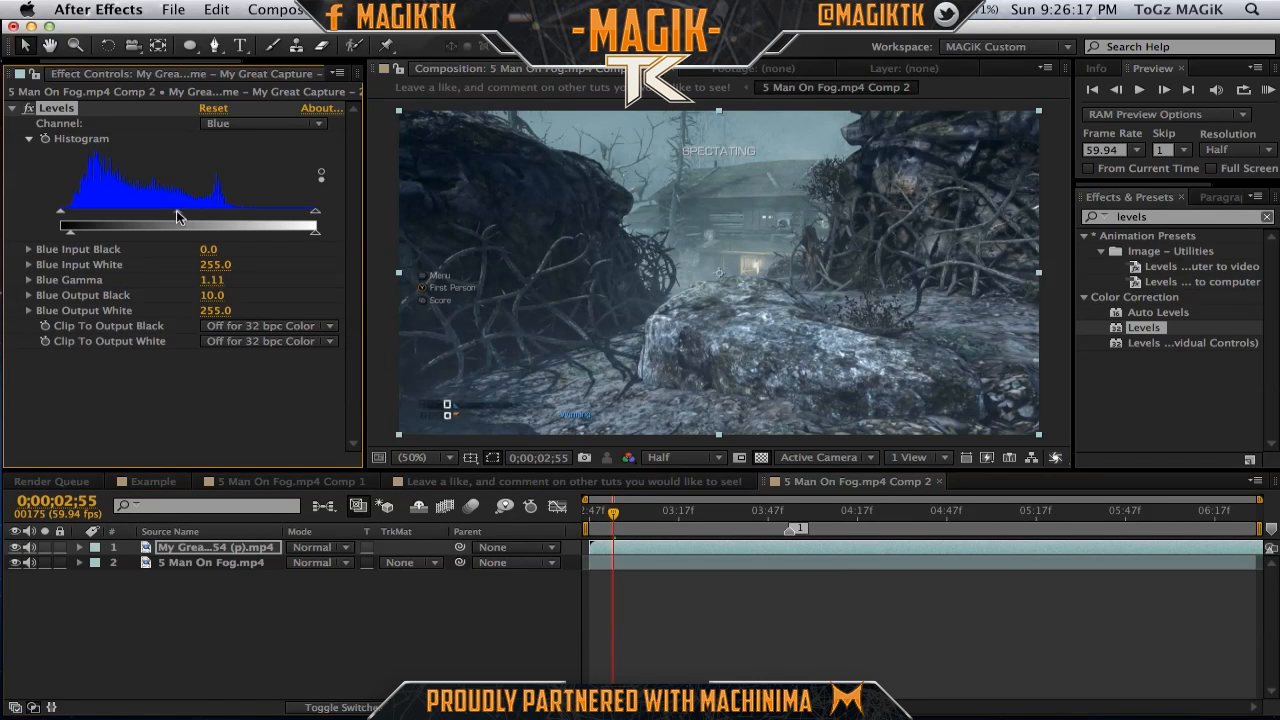
pyautogui.moveTo(200, 213); pyautogui.dragTo(195, 214)
pyautogui.click(16, 549)
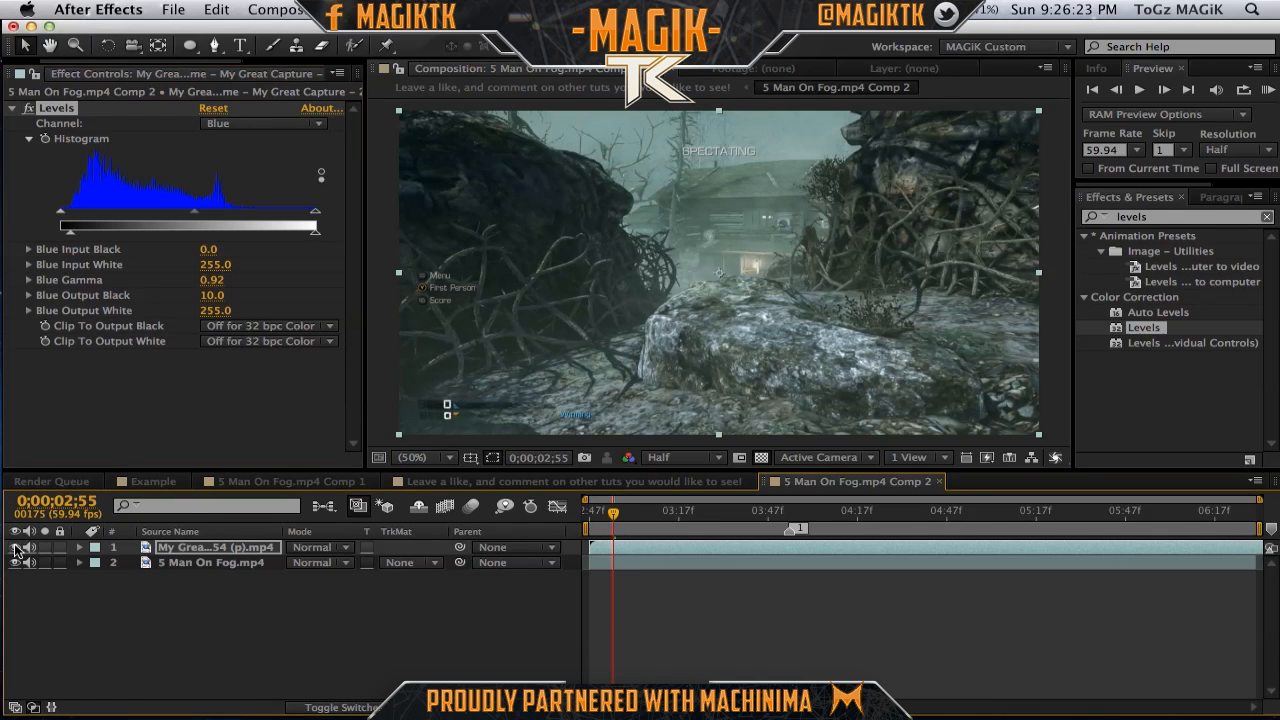
pyautogui.click(16, 549)
pyautogui.click(16, 549)
pyautogui.click(195, 215)
pyautogui.click(745, 632)
pyautogui.click(11, 107)
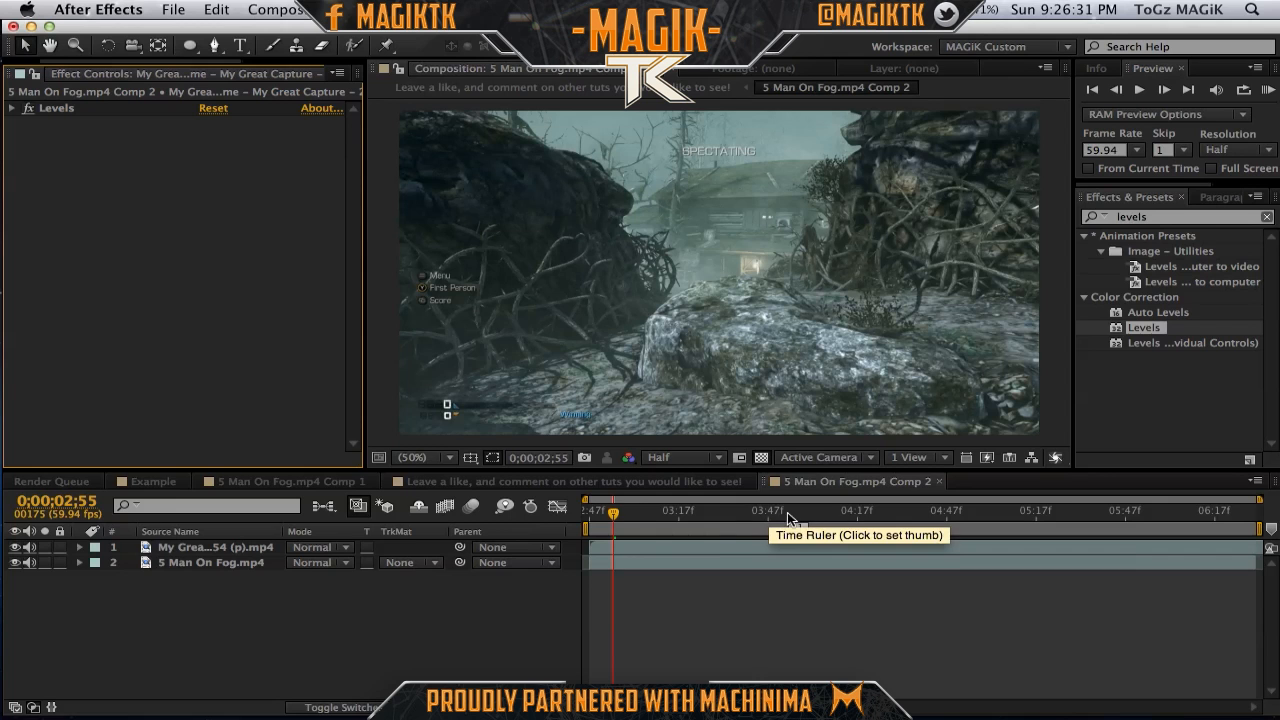
# Slide the top capture layer slightly earlier, trim its start to 0;00;03;54, and compare it with the gameplay clip by toggling its visibility.
pyautogui.click(788, 515)
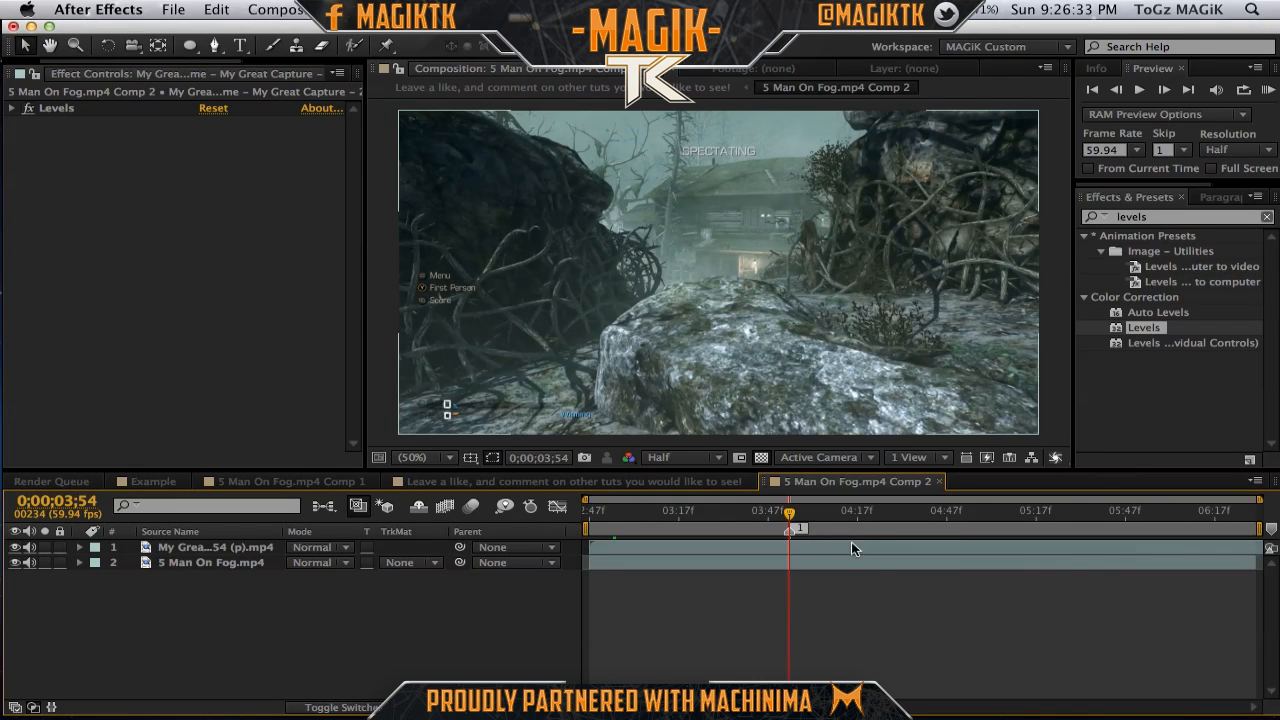
pyautogui.moveTo(851, 548); pyautogui.dragTo(822, 557)
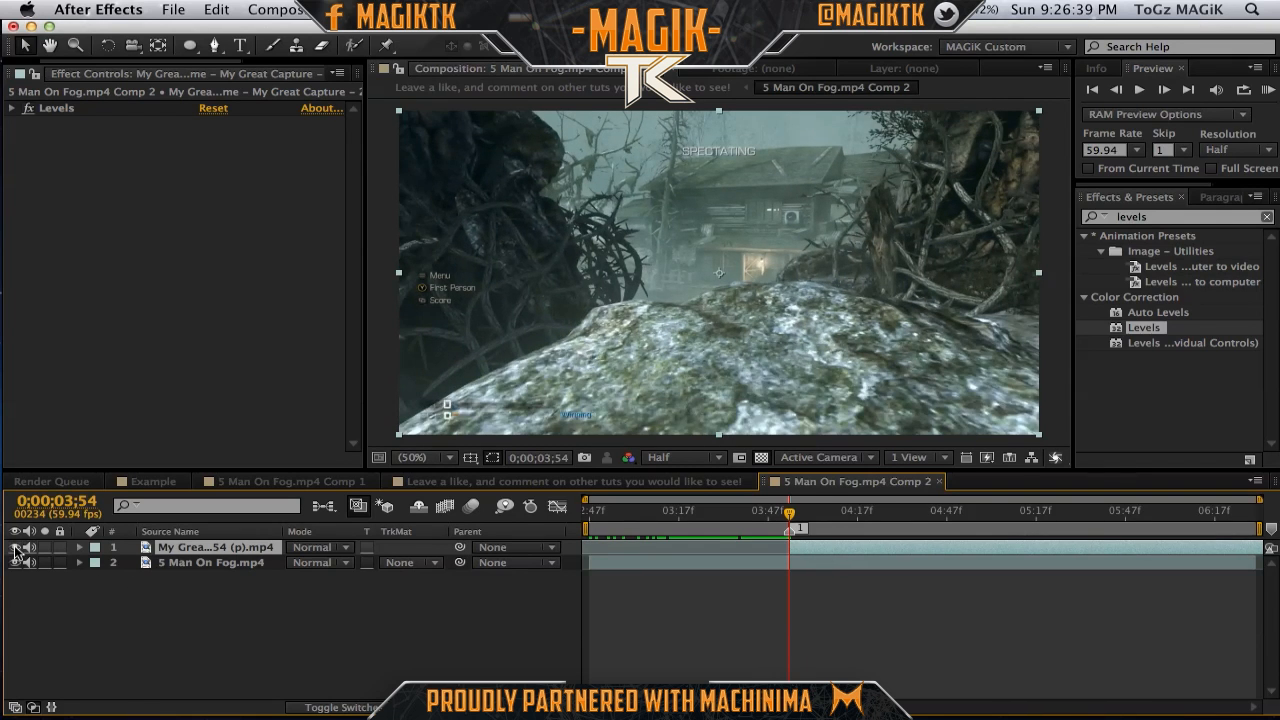
pyautogui.click(14, 547)
pyautogui.click(14, 547)
pyautogui.click(14, 547)
pyautogui.click(14, 547)
pyautogui.click(14, 547)
pyautogui.click(735, 618)
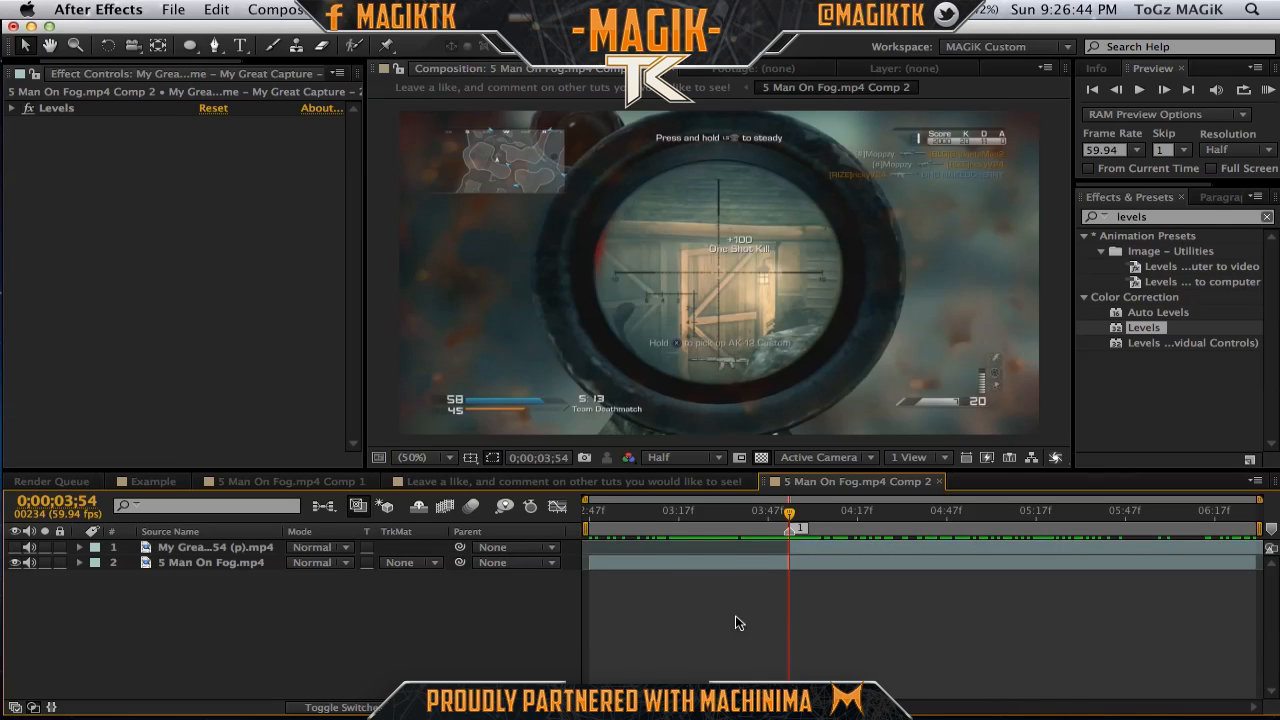
# Make the top capture layer visible and solo it, then scrub around its start at 0;00;03;54.
pyautogui.click(238, 550)
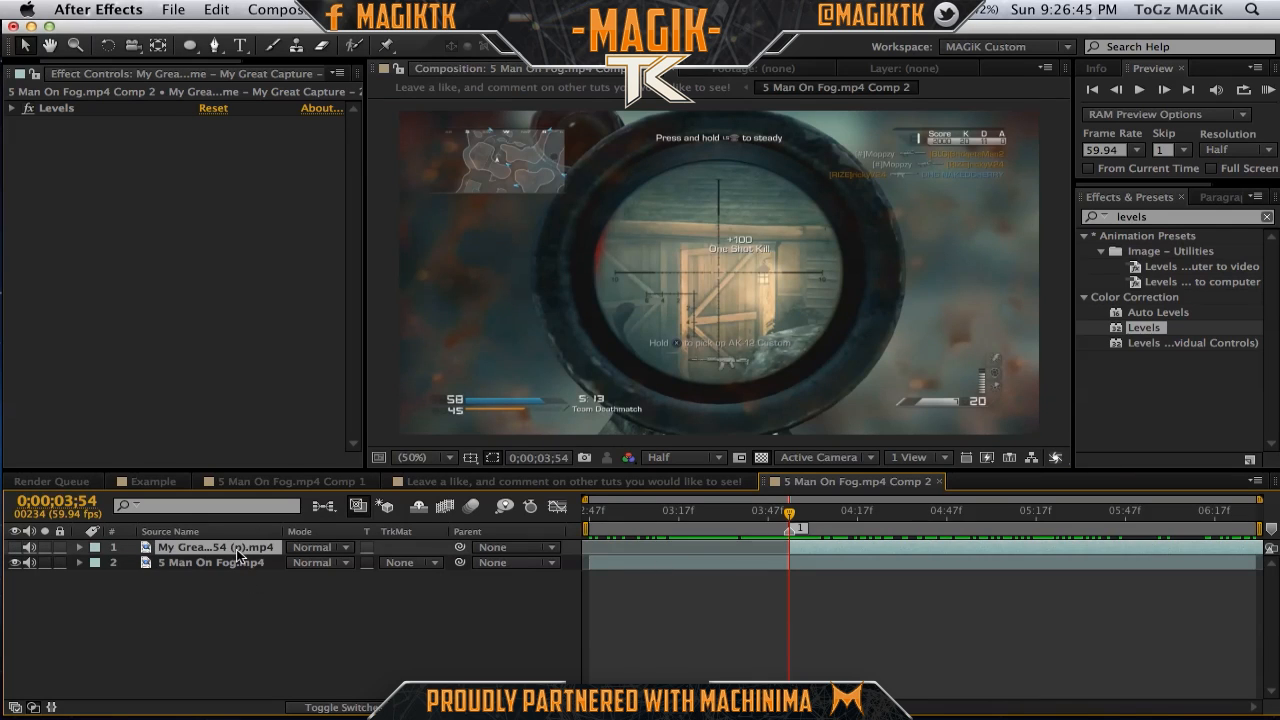
pyautogui.click(1158, 216)
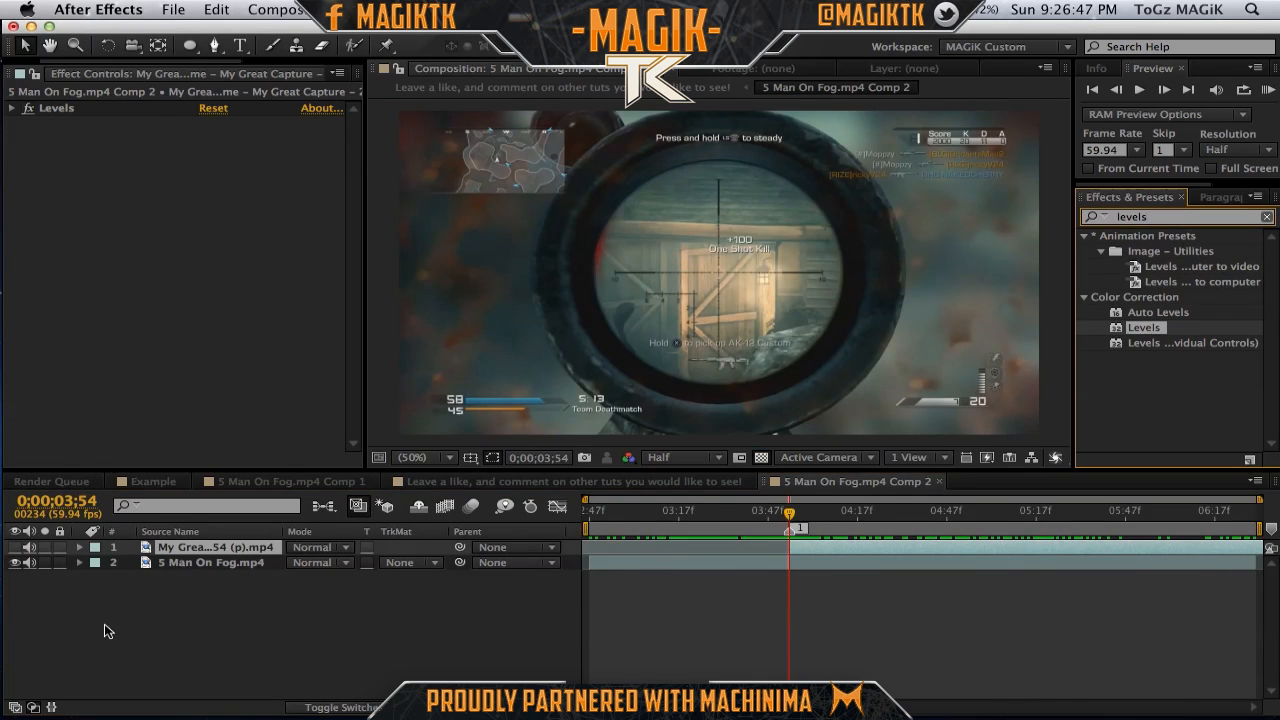
pyautogui.click(14, 547)
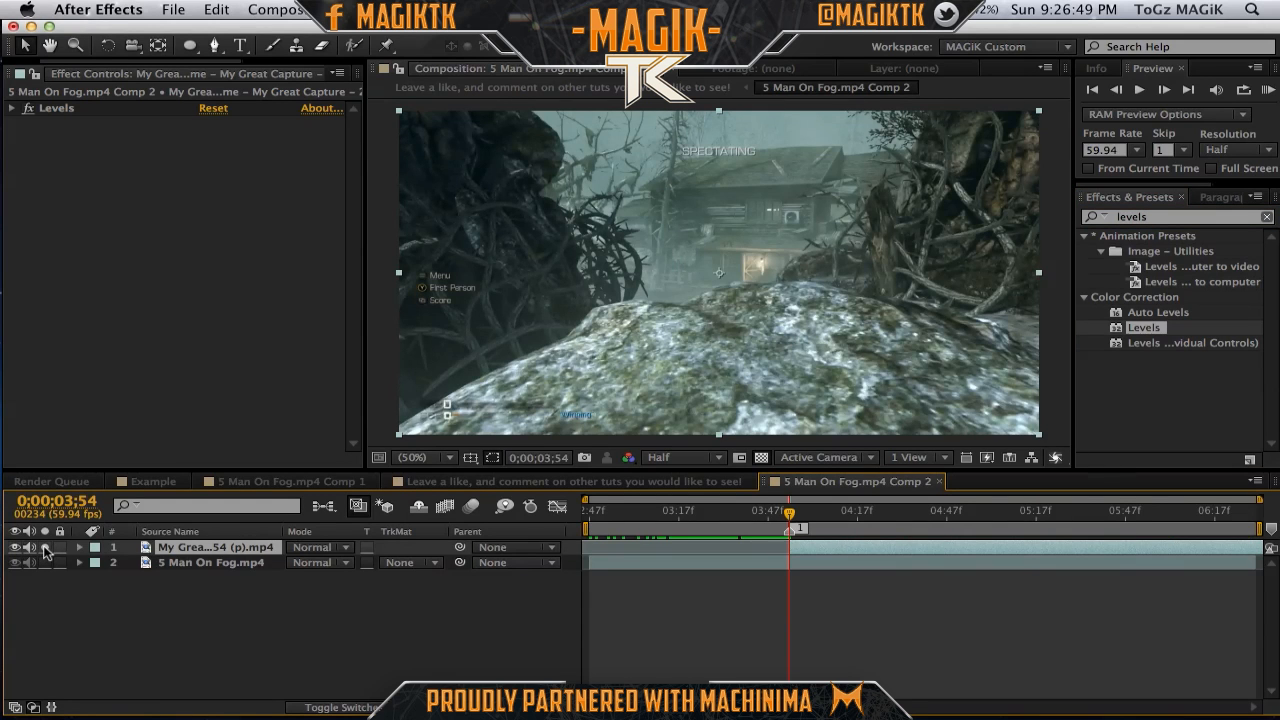
pyautogui.moveTo(797, 522)
pyautogui.mouseDown()
pyautogui.moveTo(1046, 518)
pyautogui.moveTo(781, 514)
pyautogui.mouseUp()
pyautogui.moveTo(813, 508); pyautogui.dragTo(786, 522)
# Find the Twixtor effect, apply it to the top capture layer, and set its input frame rate to 59.94.
pyautogui.click(1171, 216)
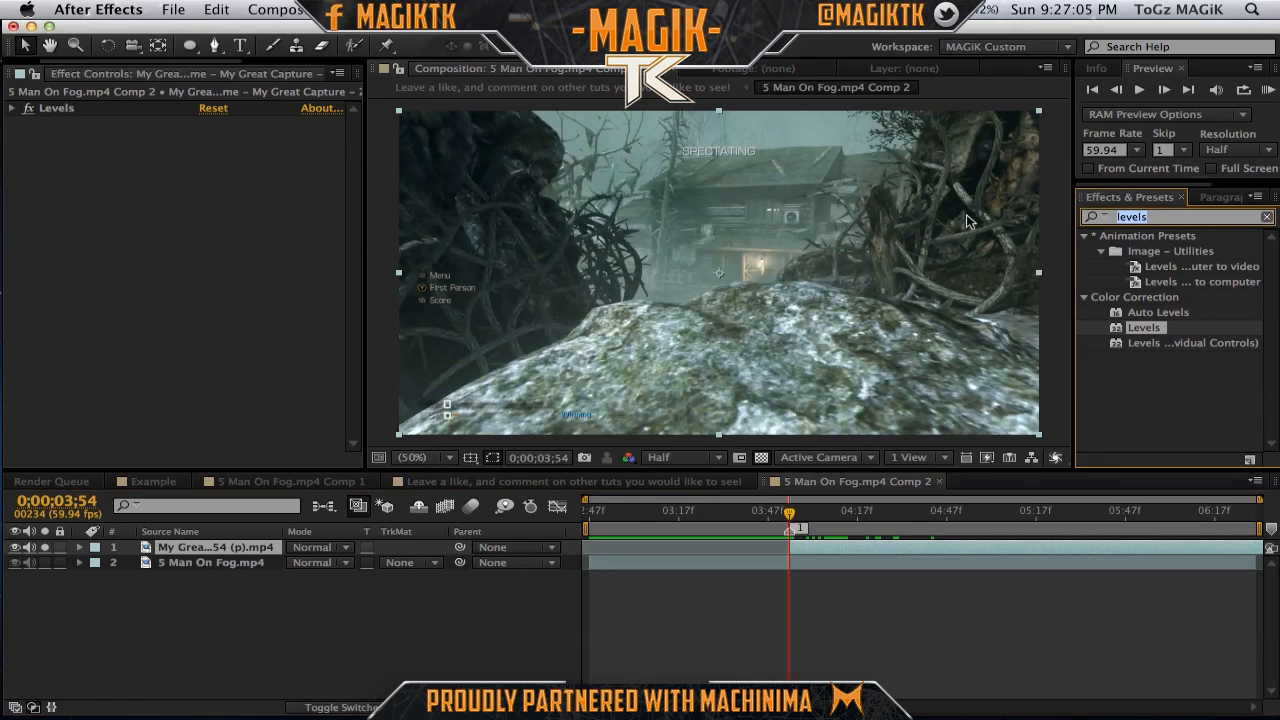
pyautogui.write('twixtor')
pyautogui.moveTo(1147, 298); pyautogui.dragTo(161, 105)
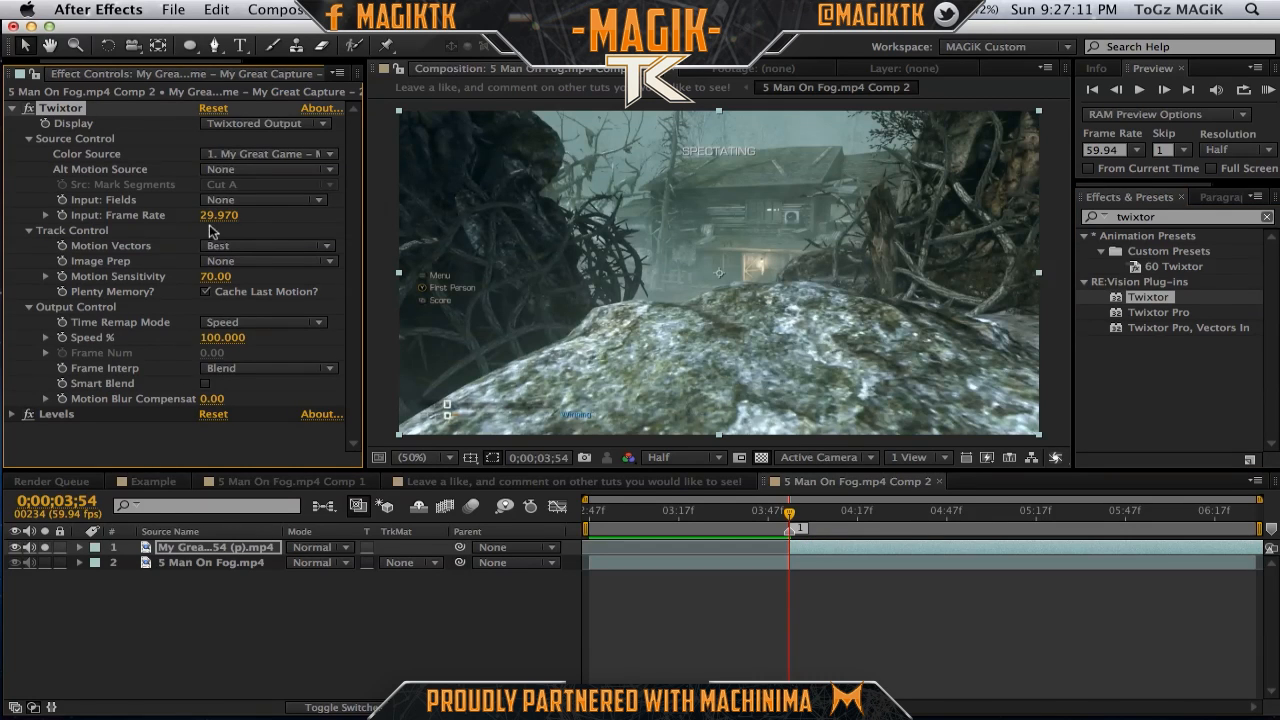
pyautogui.click(217, 215)
pyautogui.write('59.94')
pyautogui.press('Return')
# Add a Twixtor Speed % keyframe of -100 at 0;00;05;25 on the top capture layer.
pyautogui.click(1059, 514)
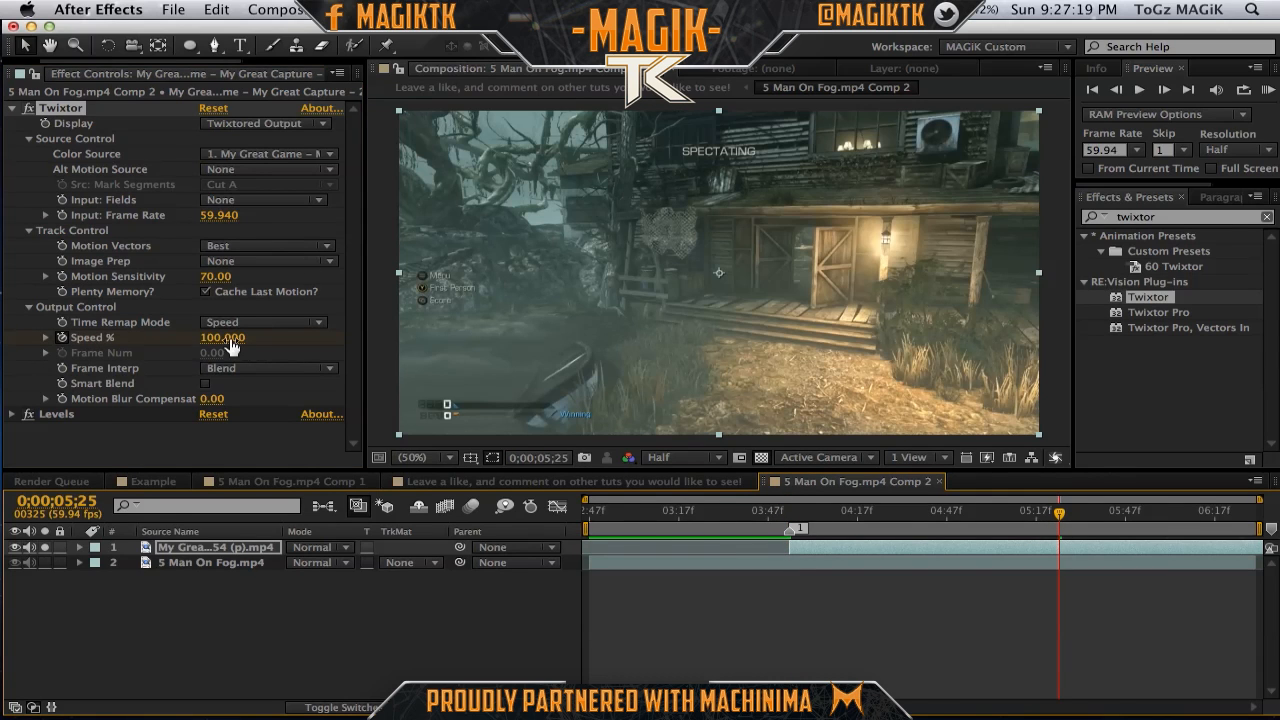
pyautogui.click(229, 338)
pyautogui.write('-100')
pyautogui.press('Return')
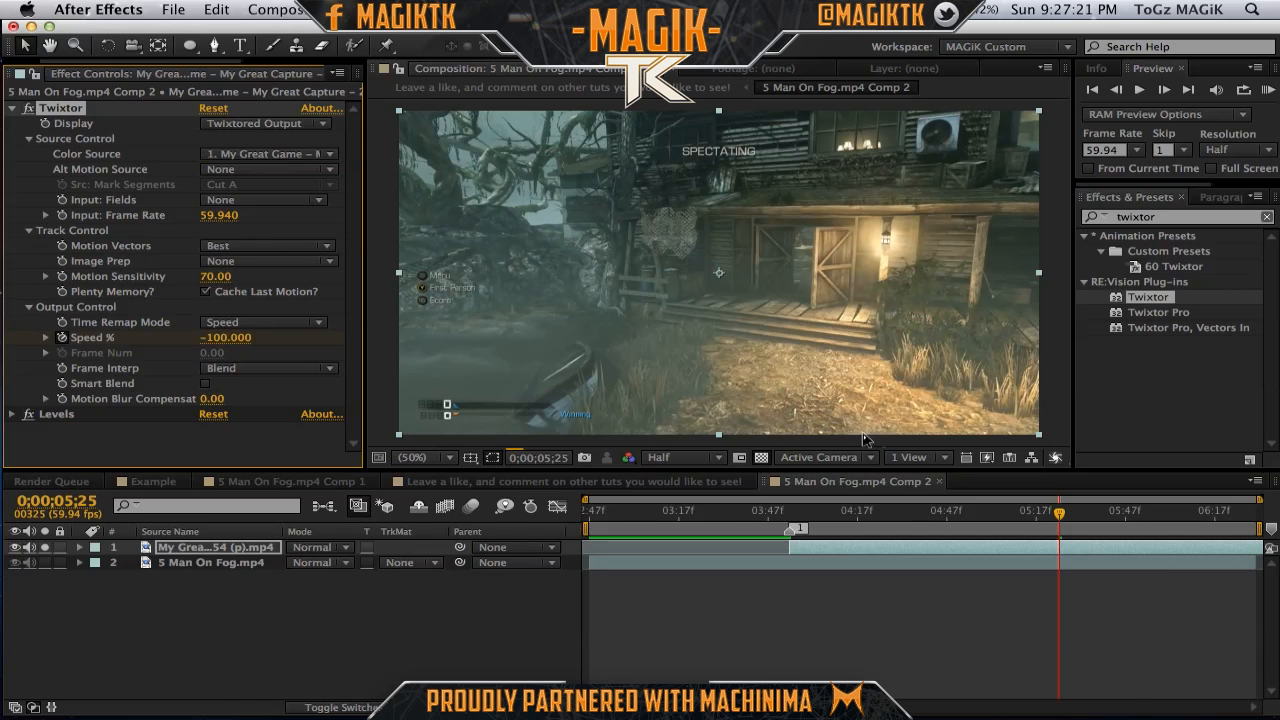
# Scrub the top capture layer from 0;00;04;00 to 0;00;05;01 to examine how Twixtor retimes the motion.
pyautogui.click(808, 515)
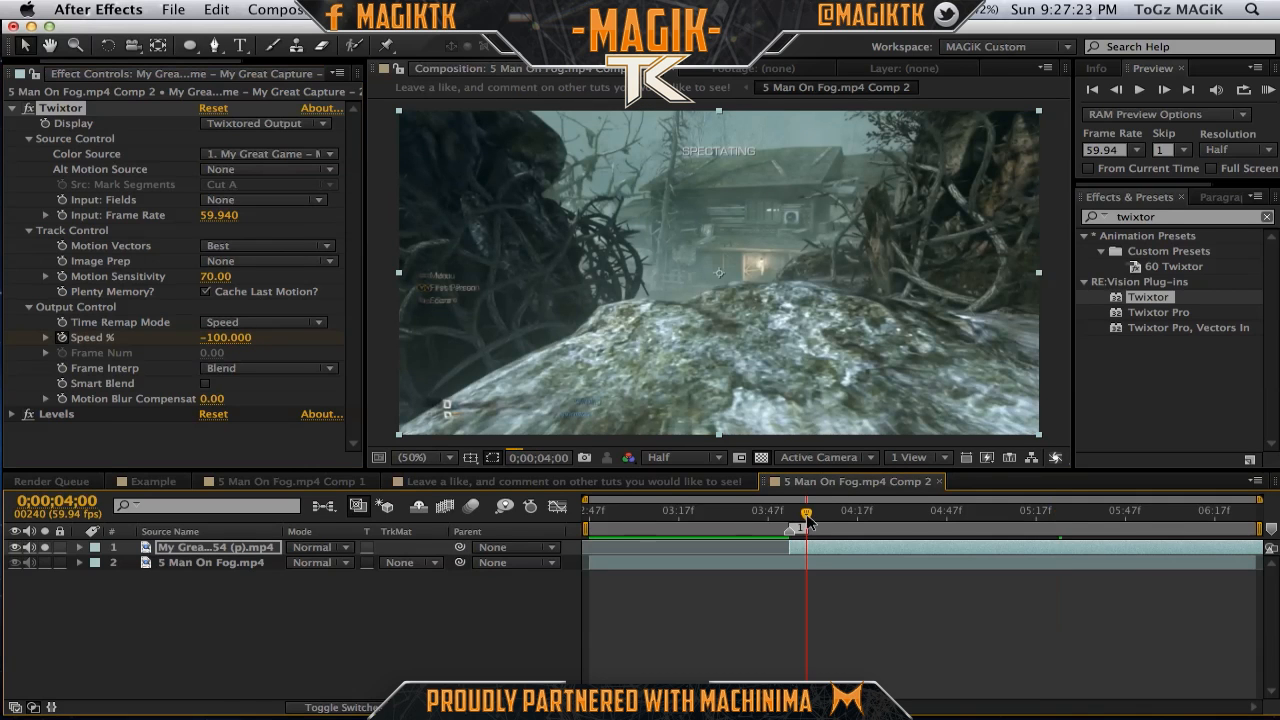
pyautogui.click(838, 513)
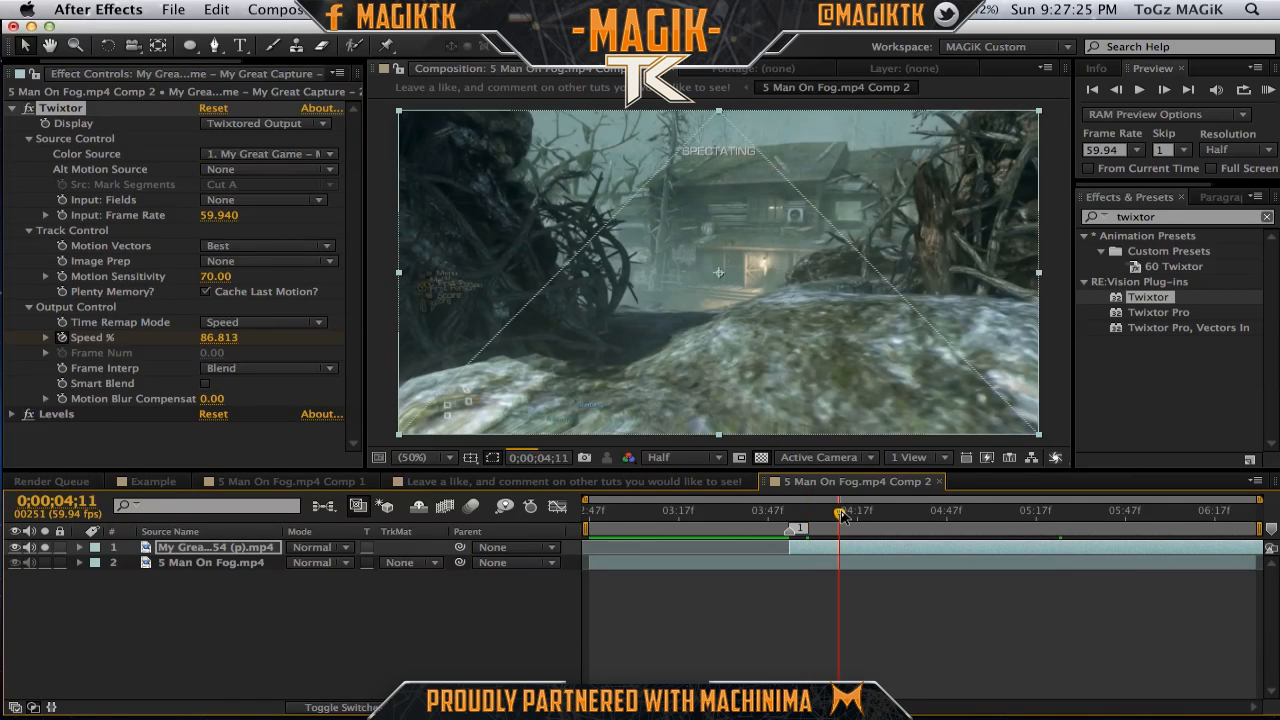
pyautogui.click(872, 514)
pyautogui.click(878, 514)
pyautogui.click(934, 514)
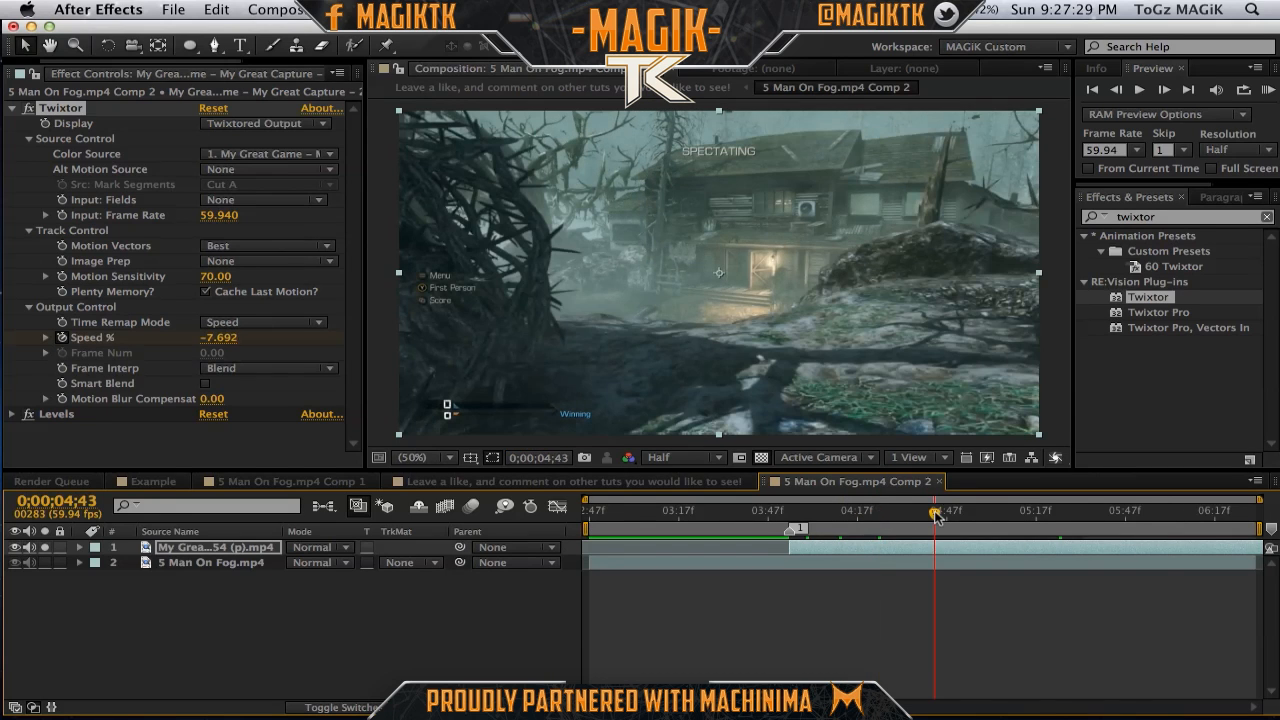
pyautogui.click(988, 514)
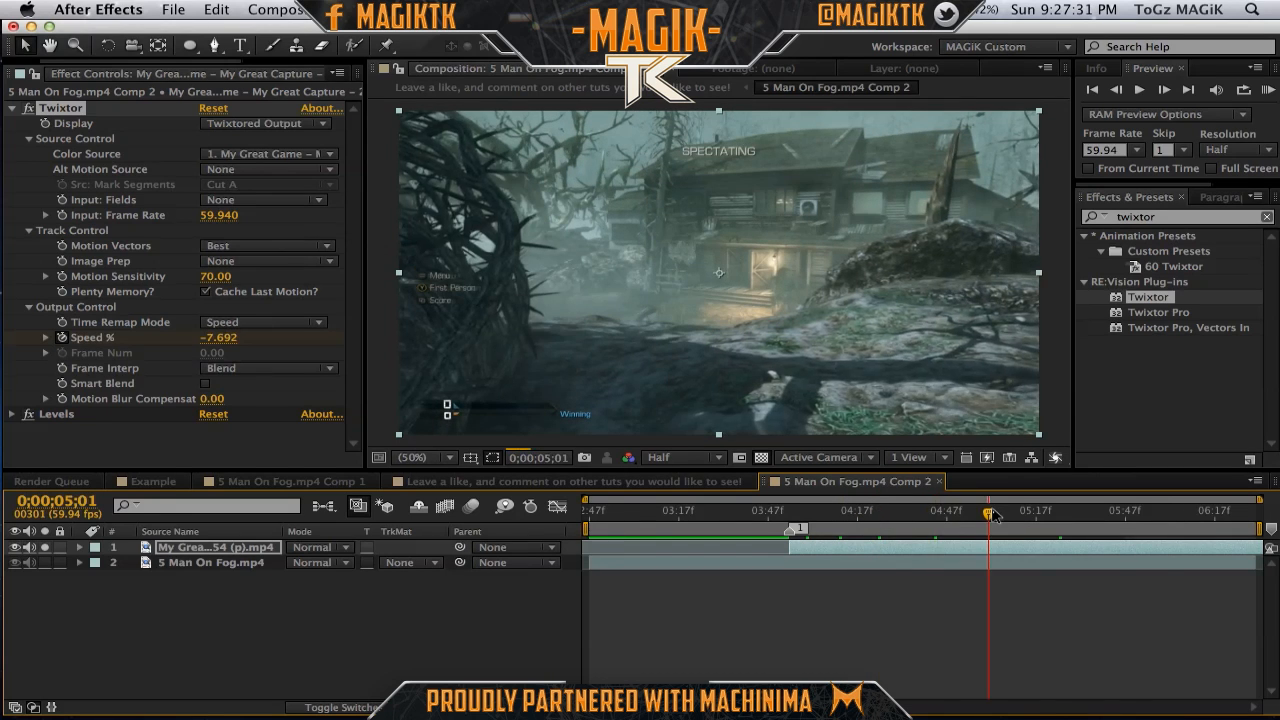
# Scale the top capture layer up to 142% and return to its start at 0;00;03;54.
pyautogui.press('s')
pyautogui.moveTo(306, 562); pyautogui.dragTo(369, 566)
pyautogui.click(789, 514)
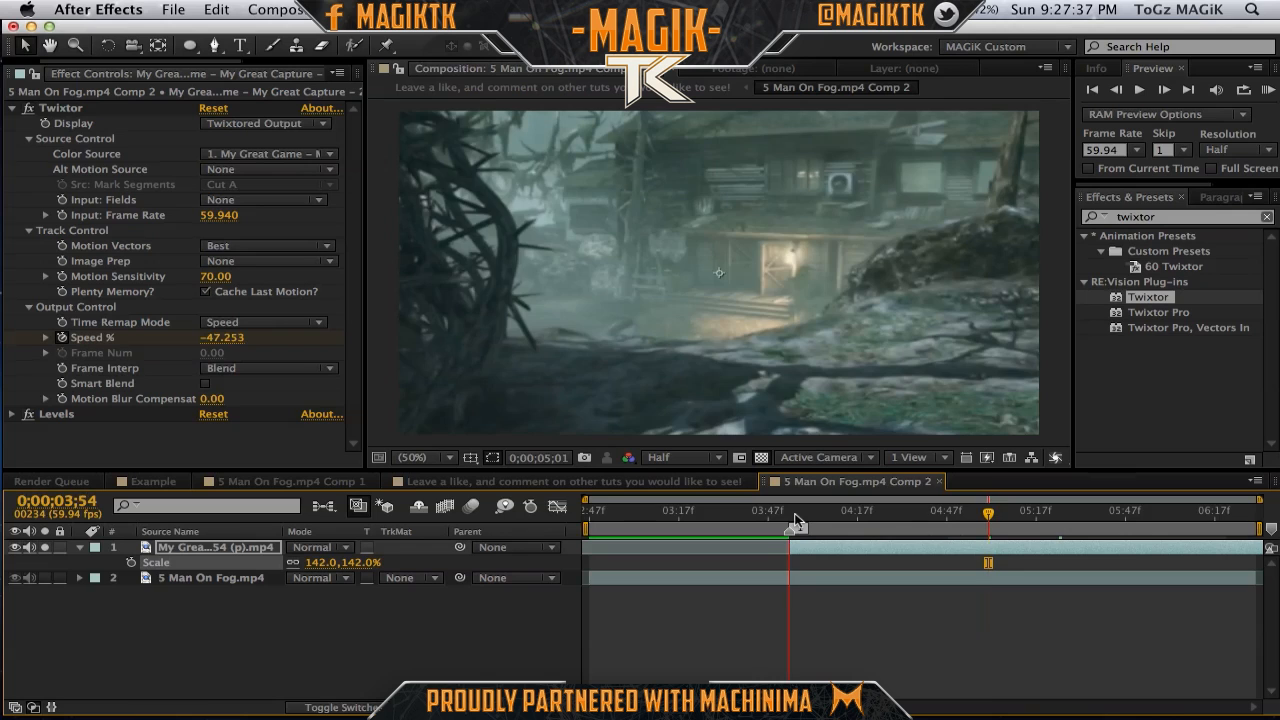
# Trim the top capture layer's end at its last Speed % keyframe at 0;00;05;25 and return to 0;00;03;54.
pyautogui.press('u')
pyautogui.click(1059, 513)
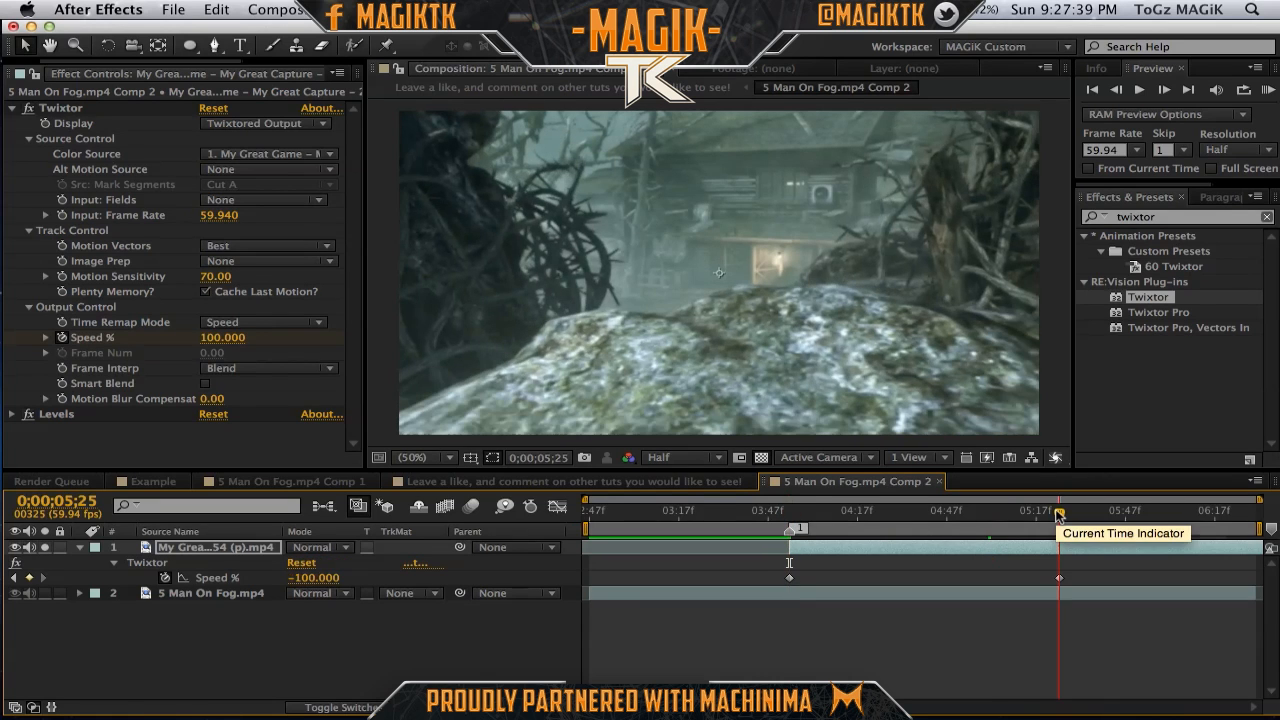
pyautogui.click(788, 515)
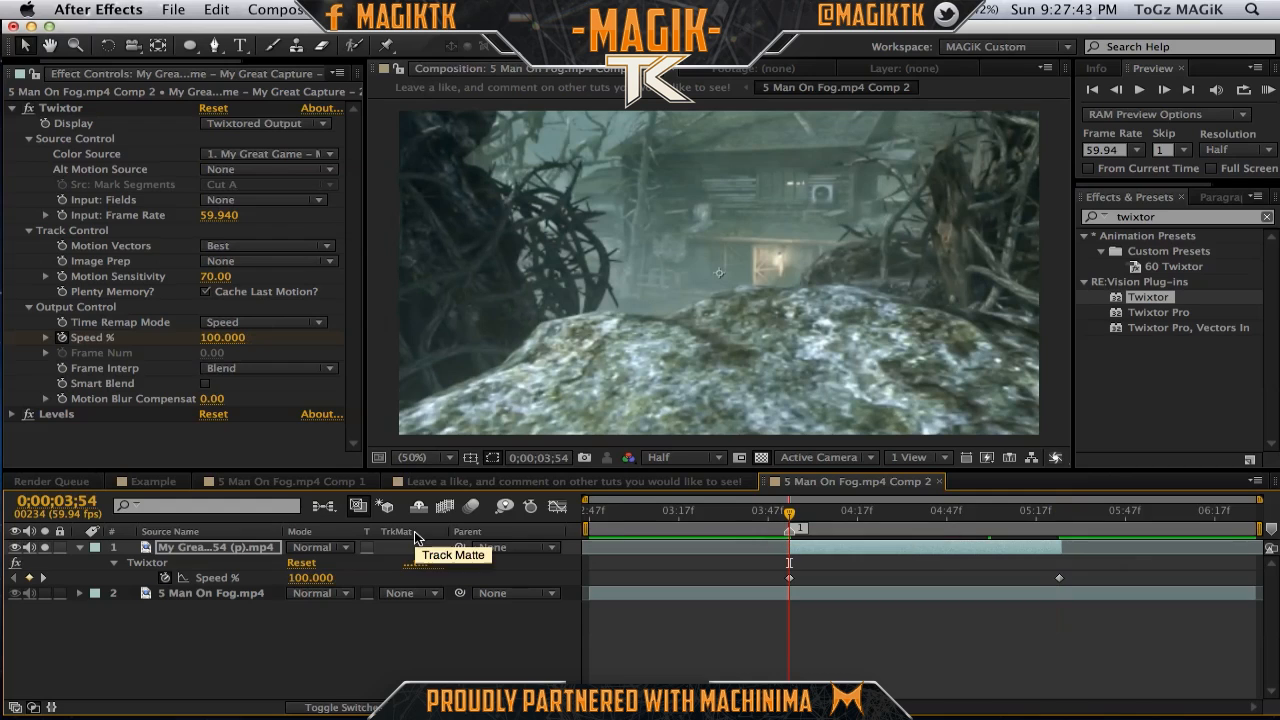
# Use the Pan Behind tool to move the top capture layer's anchor point onto the lit cabin door, comparing it with the gameplay's scope centre.
pyautogui.press('s')
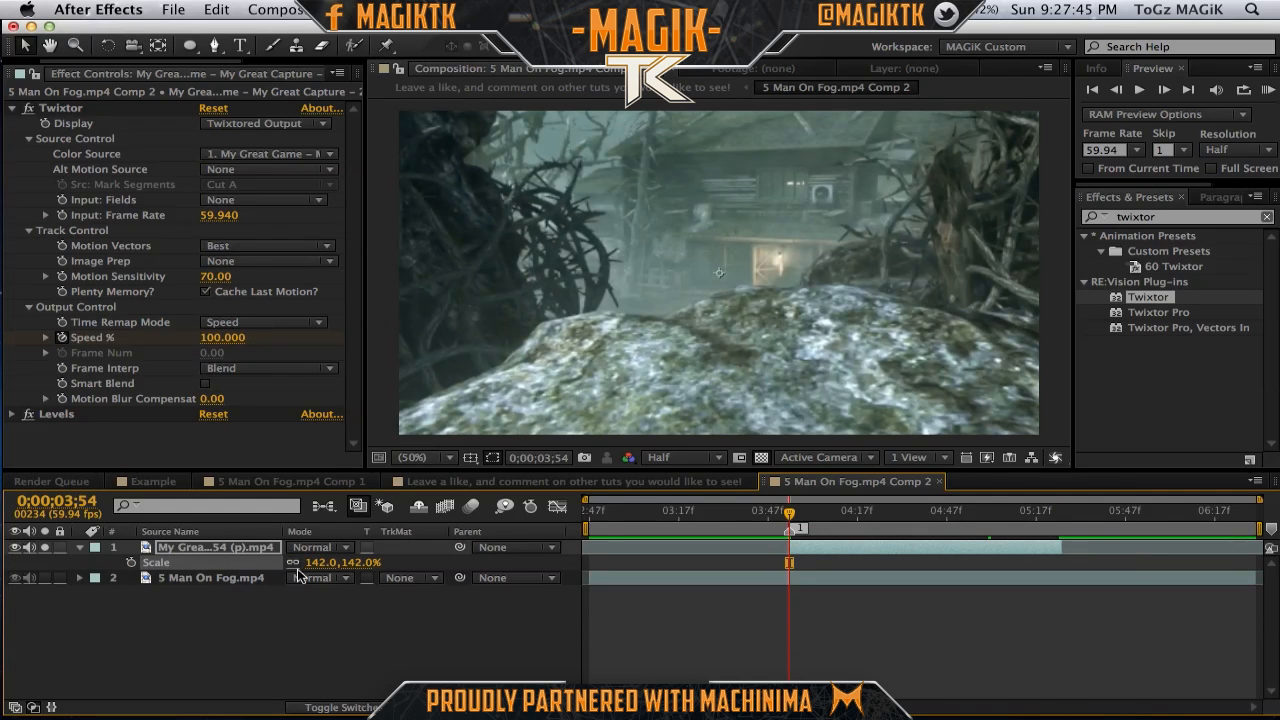
pyautogui.press('p')
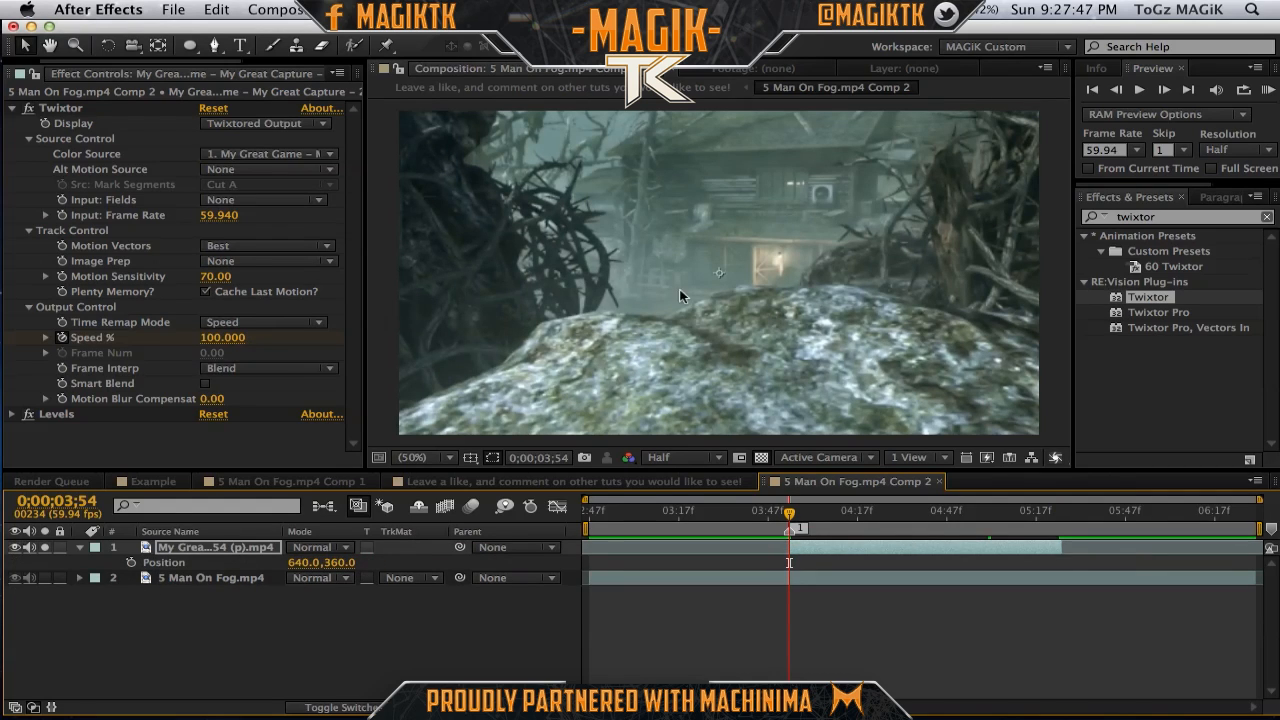
pyautogui.click(160, 46)
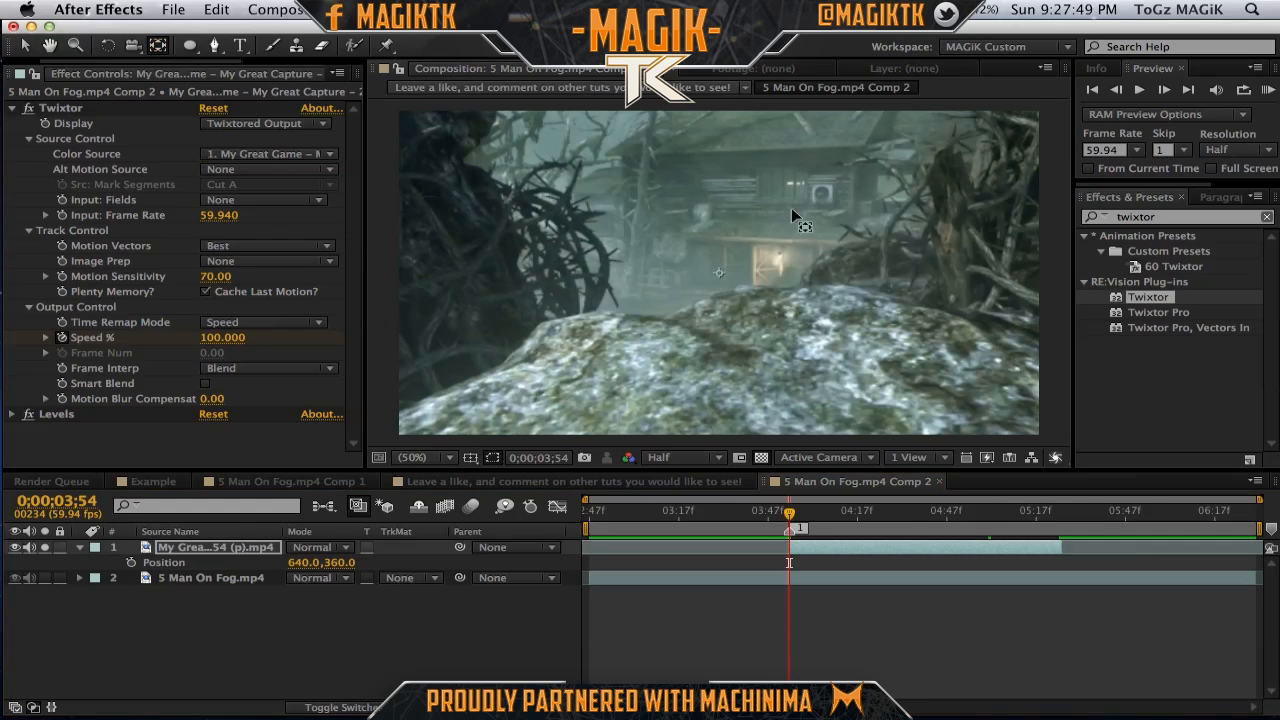
pyautogui.click(720, 274)
pyautogui.moveTo(720, 278); pyautogui.dragTo(752, 272)
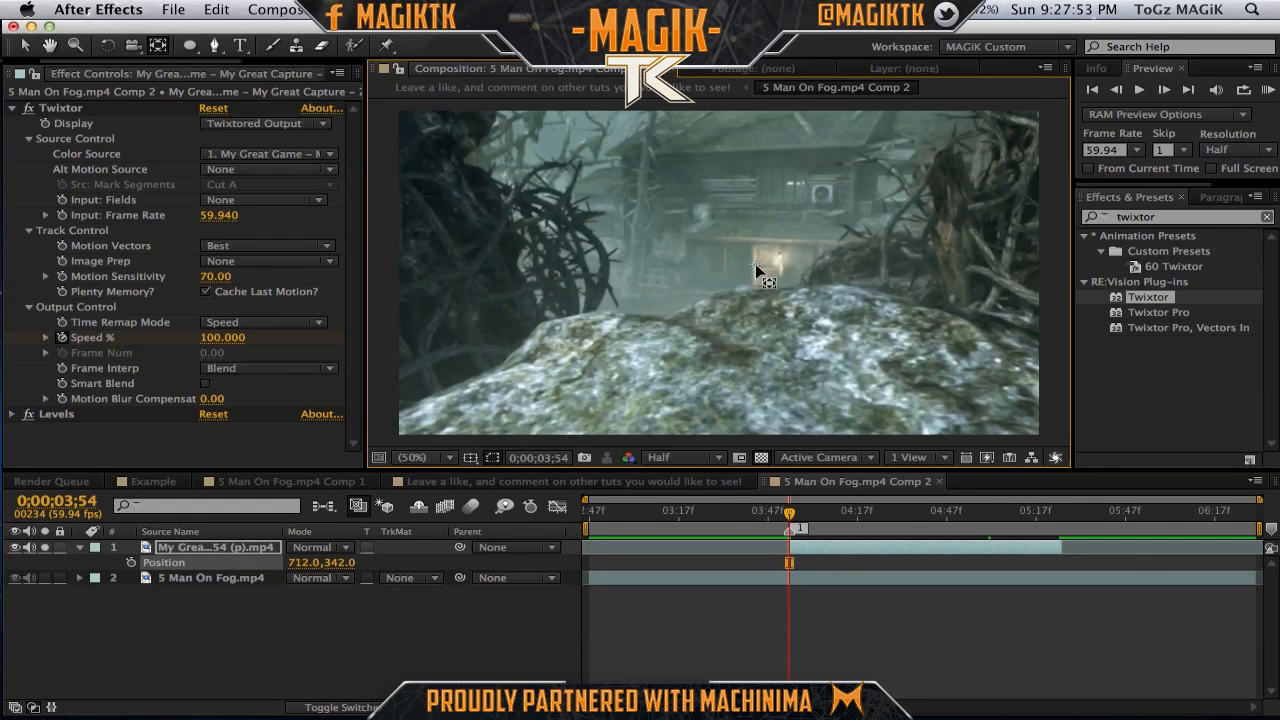
pyautogui.moveTo(755, 263); pyautogui.dragTo(757, 261)
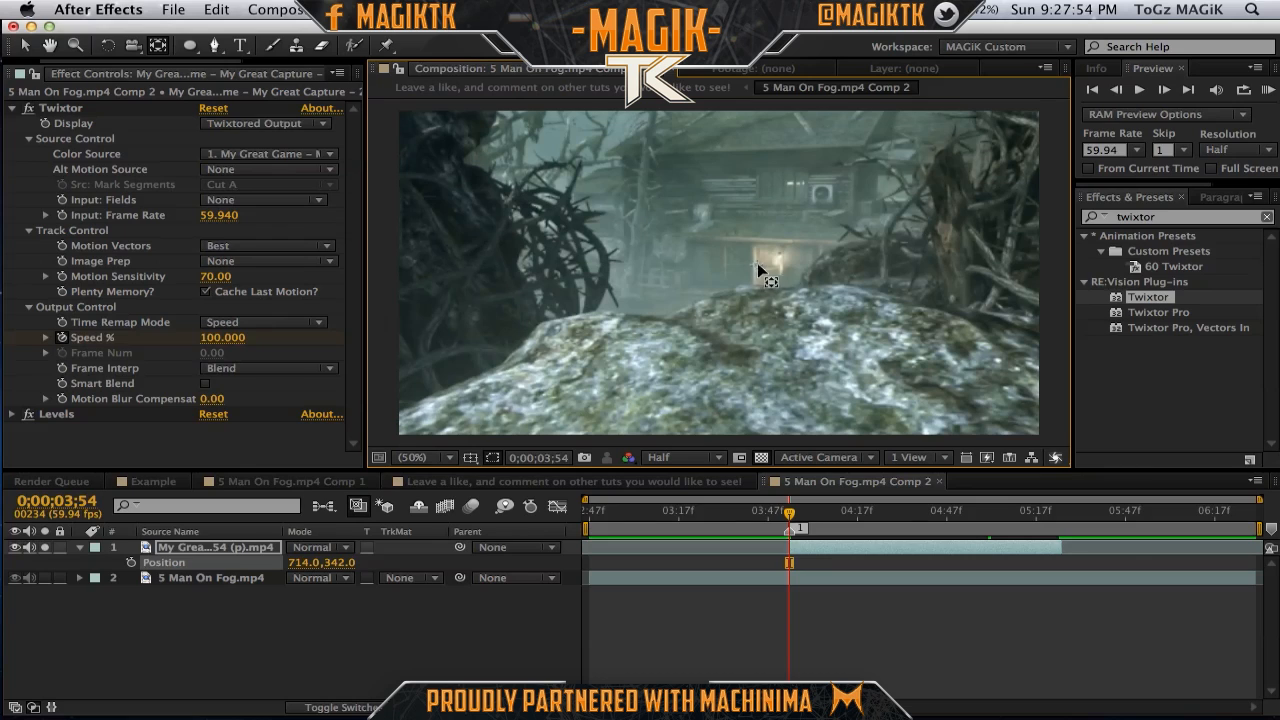
pyautogui.click(15, 548)
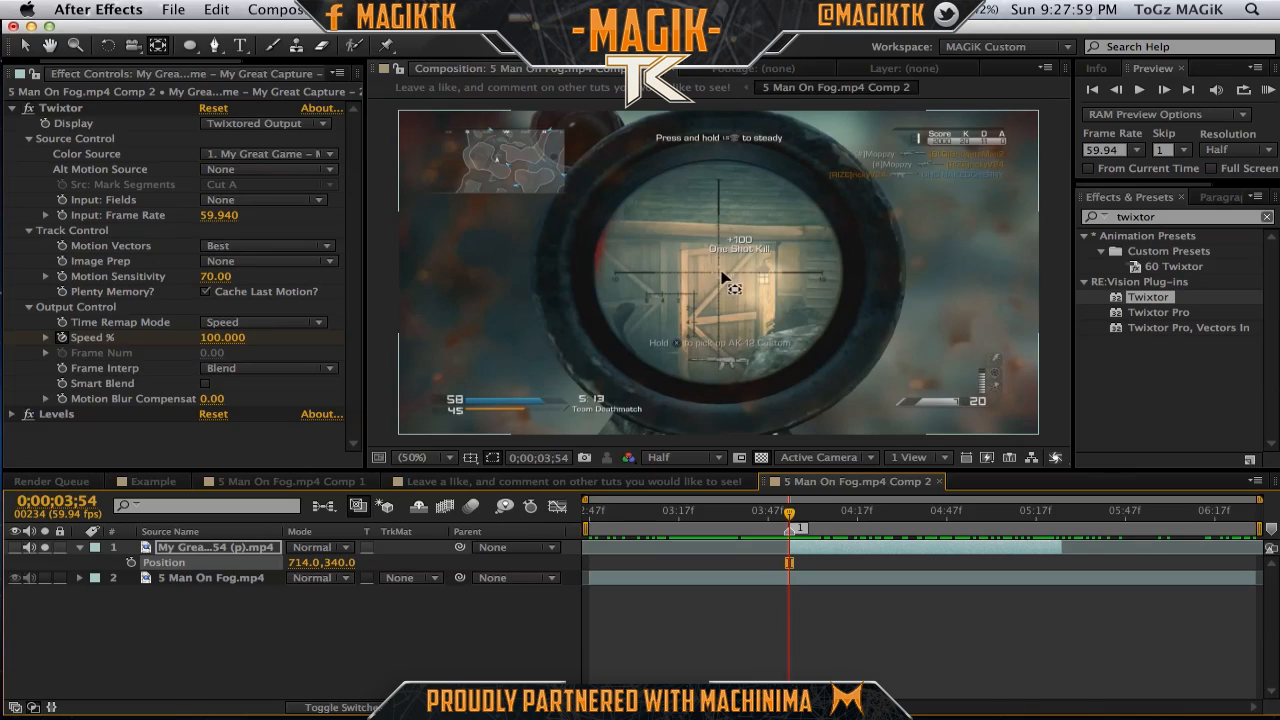
pyautogui.click(14, 548)
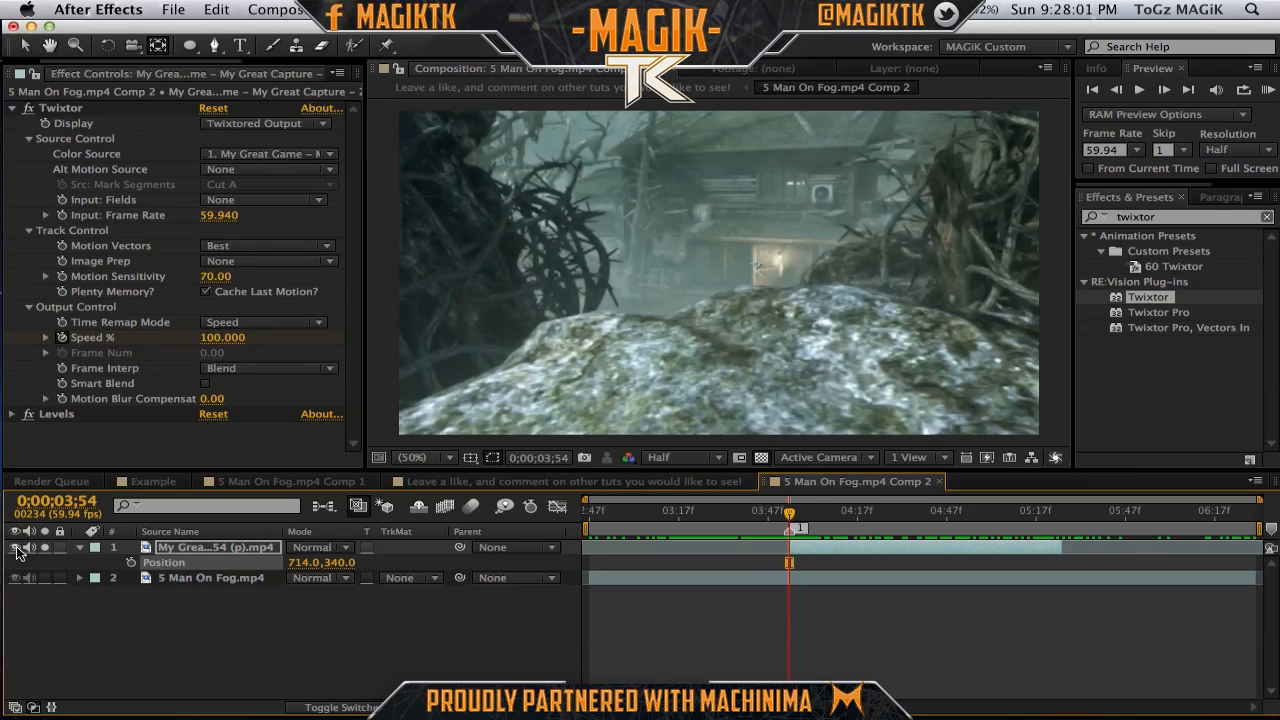
pyautogui.moveTo(757, 263); pyautogui.dragTo(765, 258)
# Set the top capture layer's position to 640, 360 so its anchor point sits at the frame's centre.
pyautogui.moveTo(305, 562); pyautogui.dragTo(258, 562)
pyautogui.click(300, 564)
pyautogui.write('640')
pyautogui.press('Tab')
pyautogui.write('360')
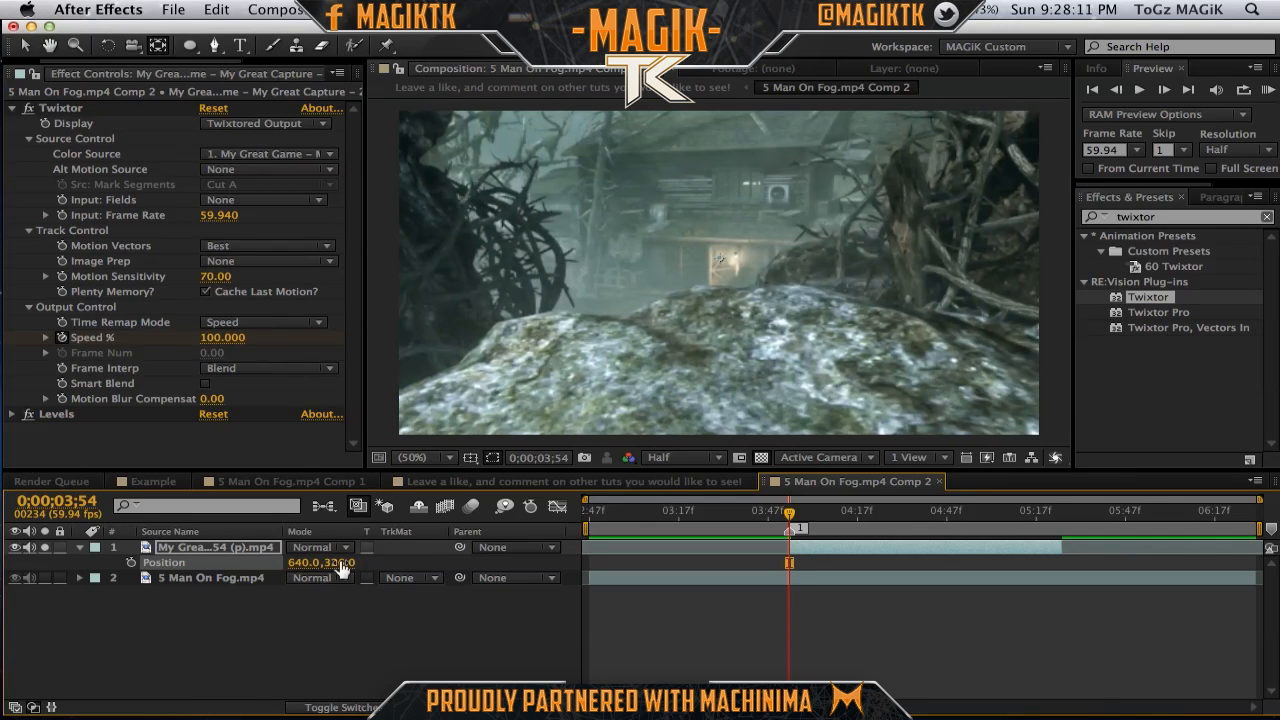
pyautogui.press('Return')
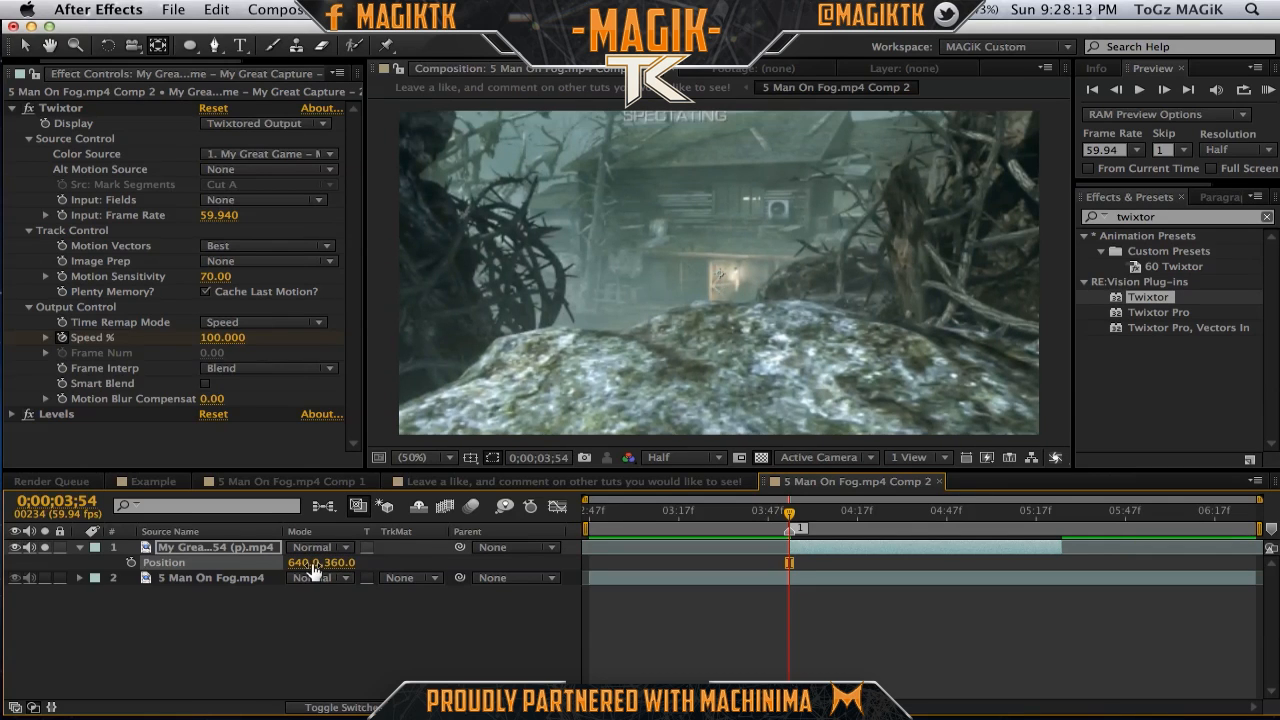
# Scale the top capture layer to 398% and toggle its visibility to compare the door's size with the scoped gameplay.
pyautogui.press('s')
pyautogui.moveTo(320, 562); pyautogui.dragTo(576, 568)
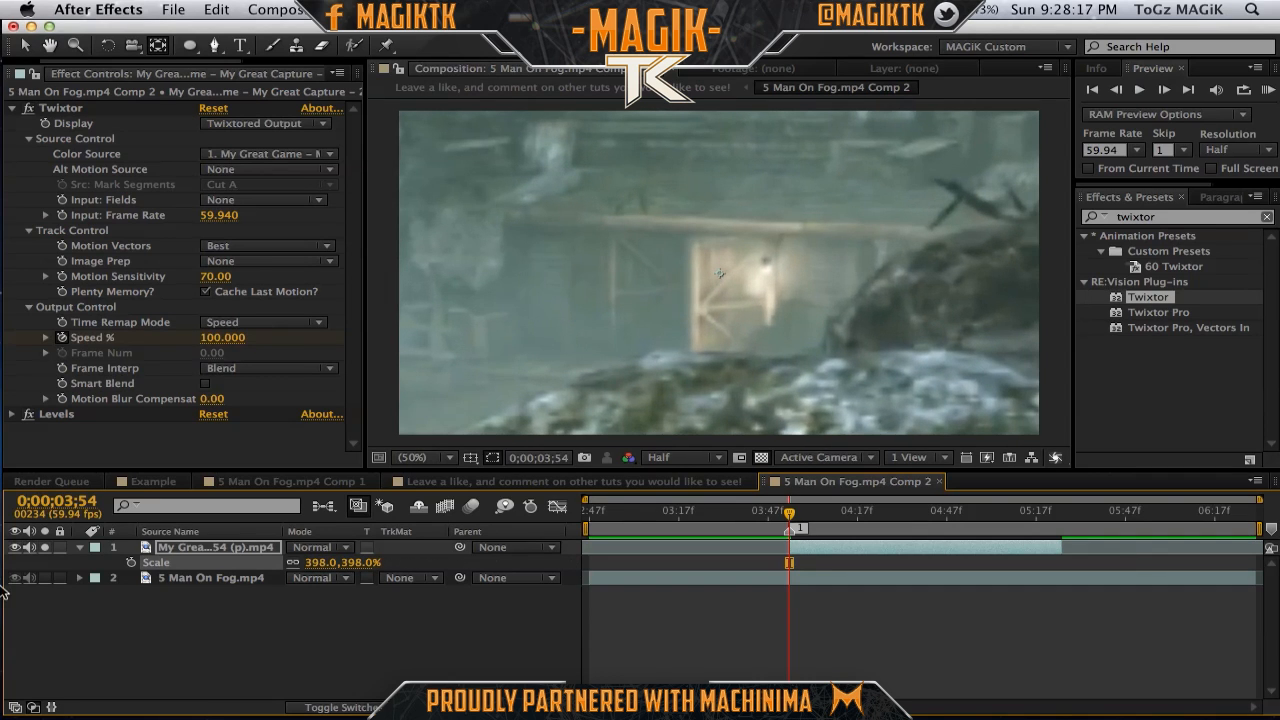
pyautogui.click(15, 548)
pyautogui.click(15, 548)
pyautogui.click(15, 548)
pyautogui.click(15, 548)
pyautogui.click(15, 548)
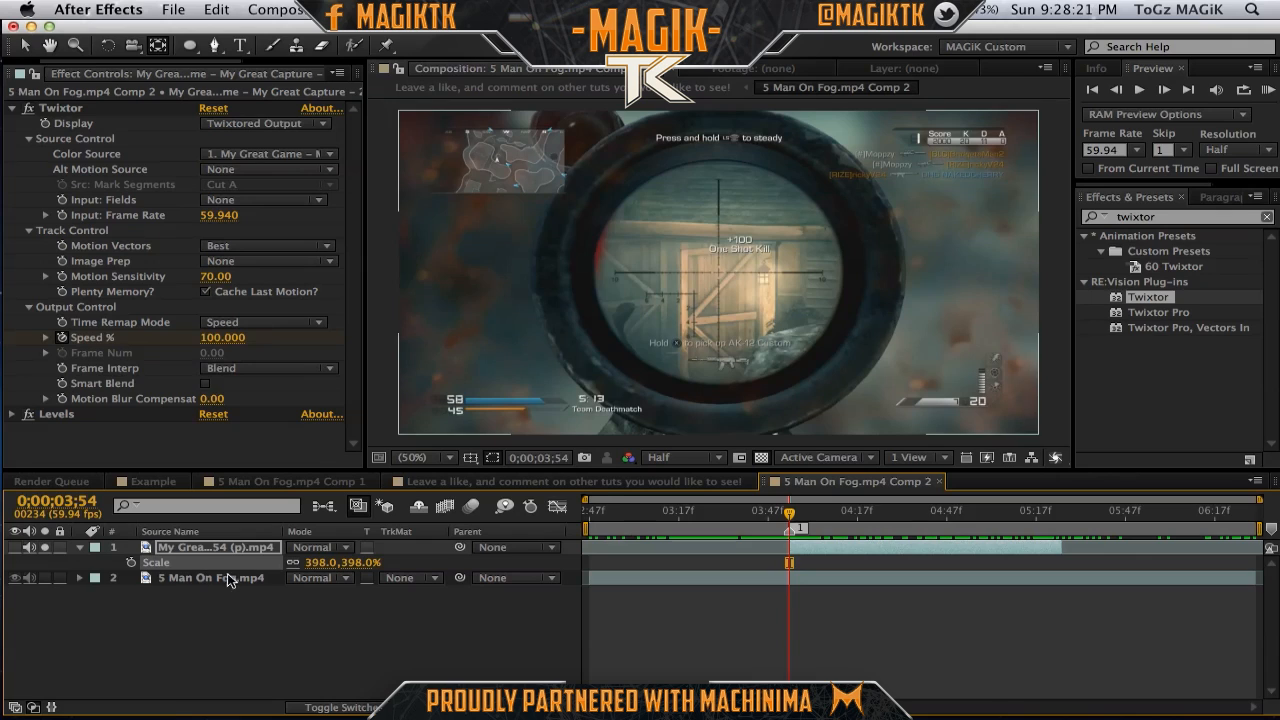
pyautogui.click(15, 548)
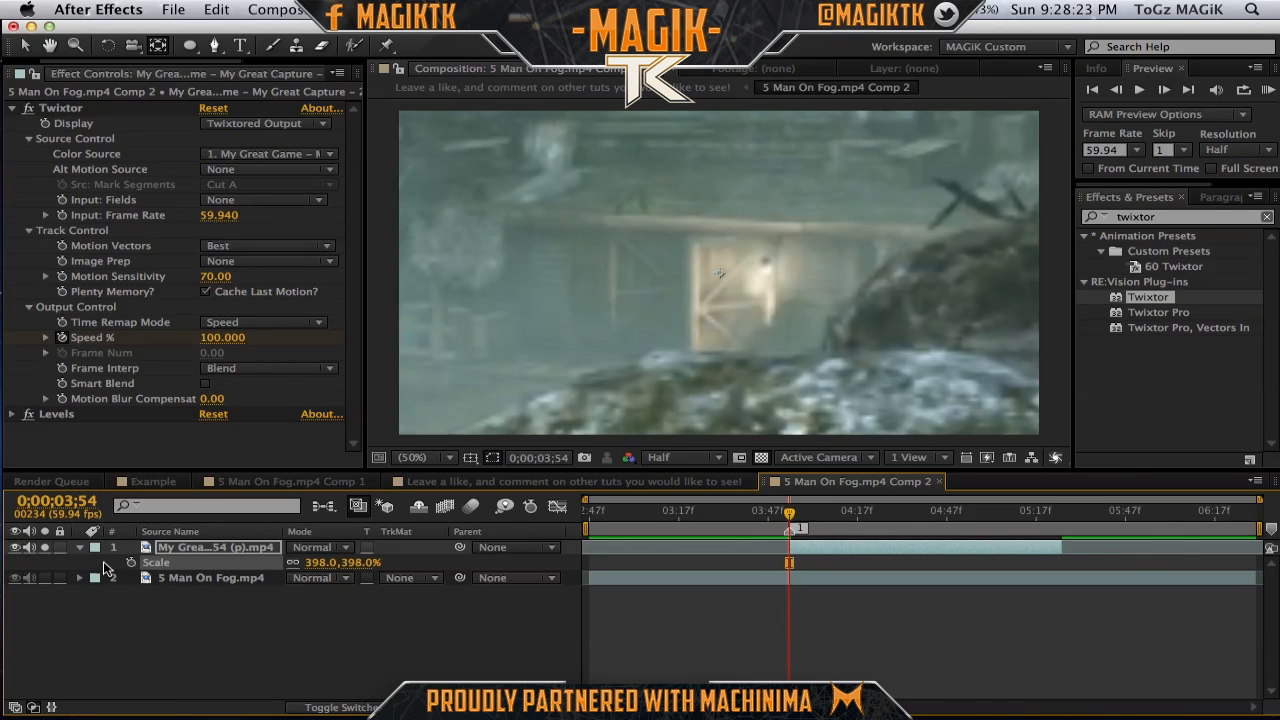
# Add a 398% Scale keyframe at 0;00;03;54 on the top capture layer and a smaller Scale keyframe at 0;00;05;25.
pyautogui.click(130, 563)
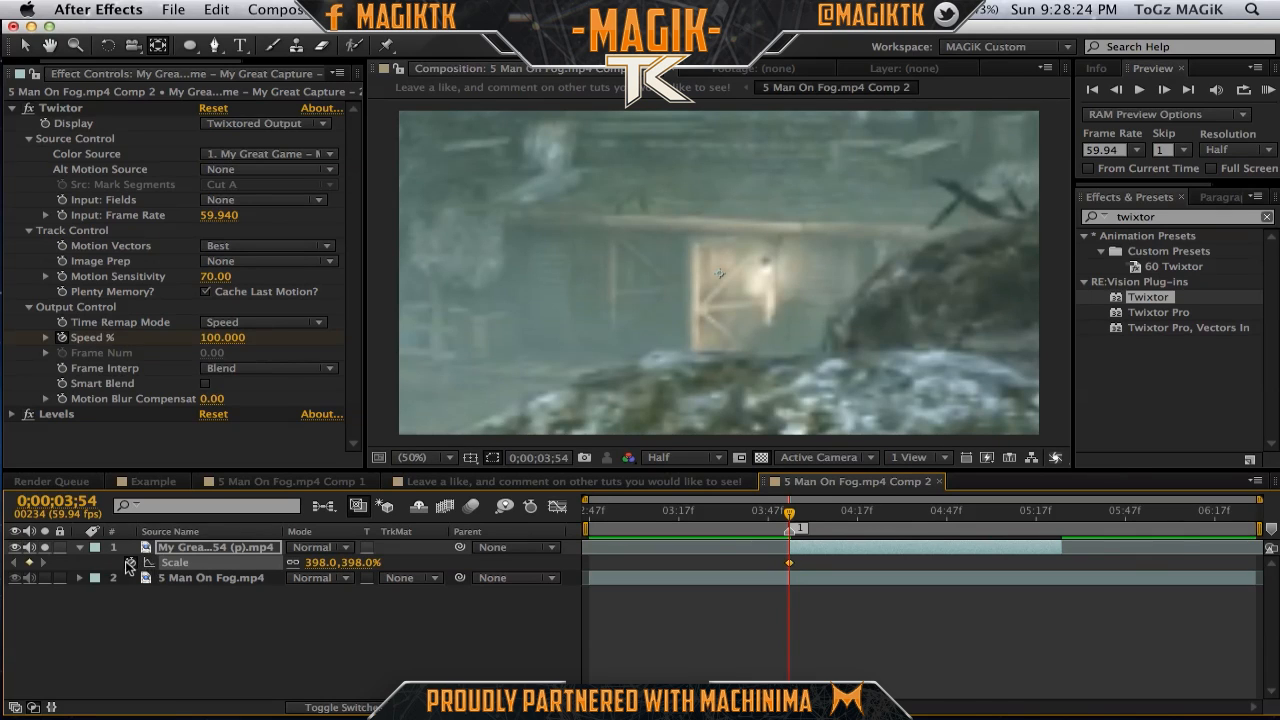
pyautogui.click(1058, 528)
pyautogui.moveTo(316, 563); pyautogui.dragTo(193, 580)
# Add a Scale keyframe of 152.7% at 0;00;04;38 on the top capture layer.
pyautogui.moveTo(905, 512); pyautogui.dragTo(920, 514)
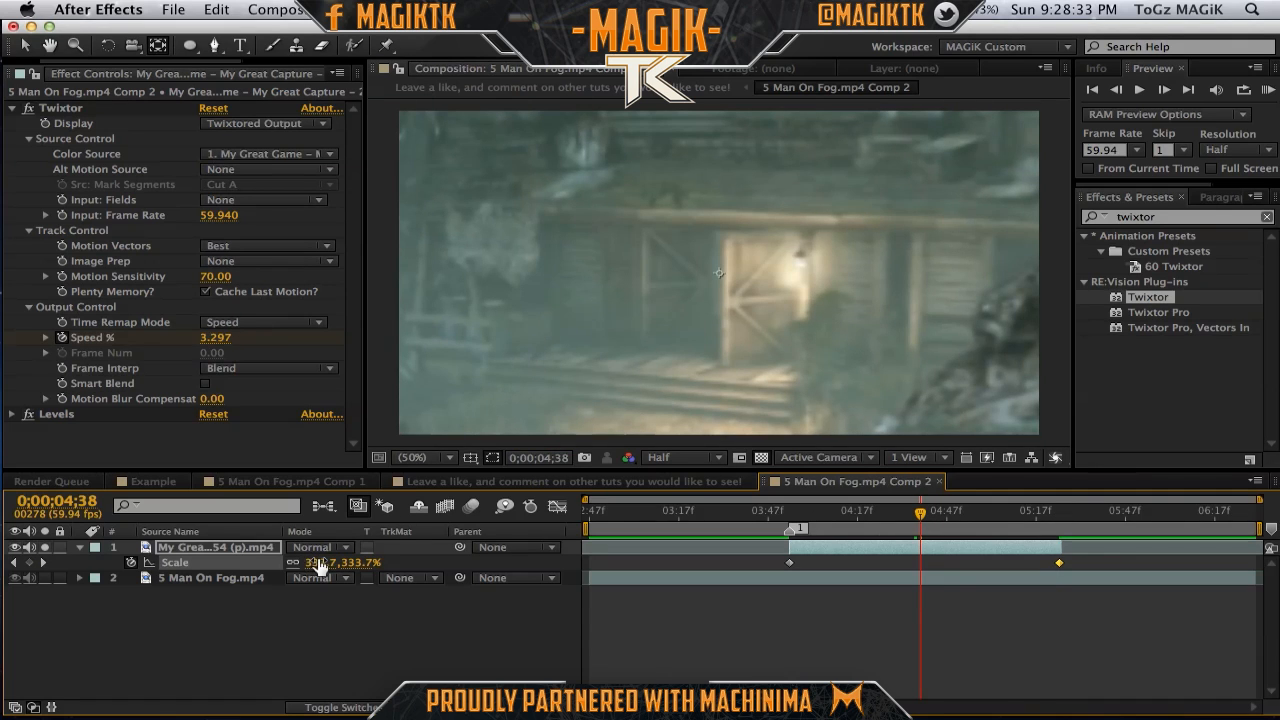
pyautogui.moveTo(322, 563); pyautogui.dragTo(205, 568)
pyautogui.moveTo(385, 562); pyautogui.dragTo(336, 566)
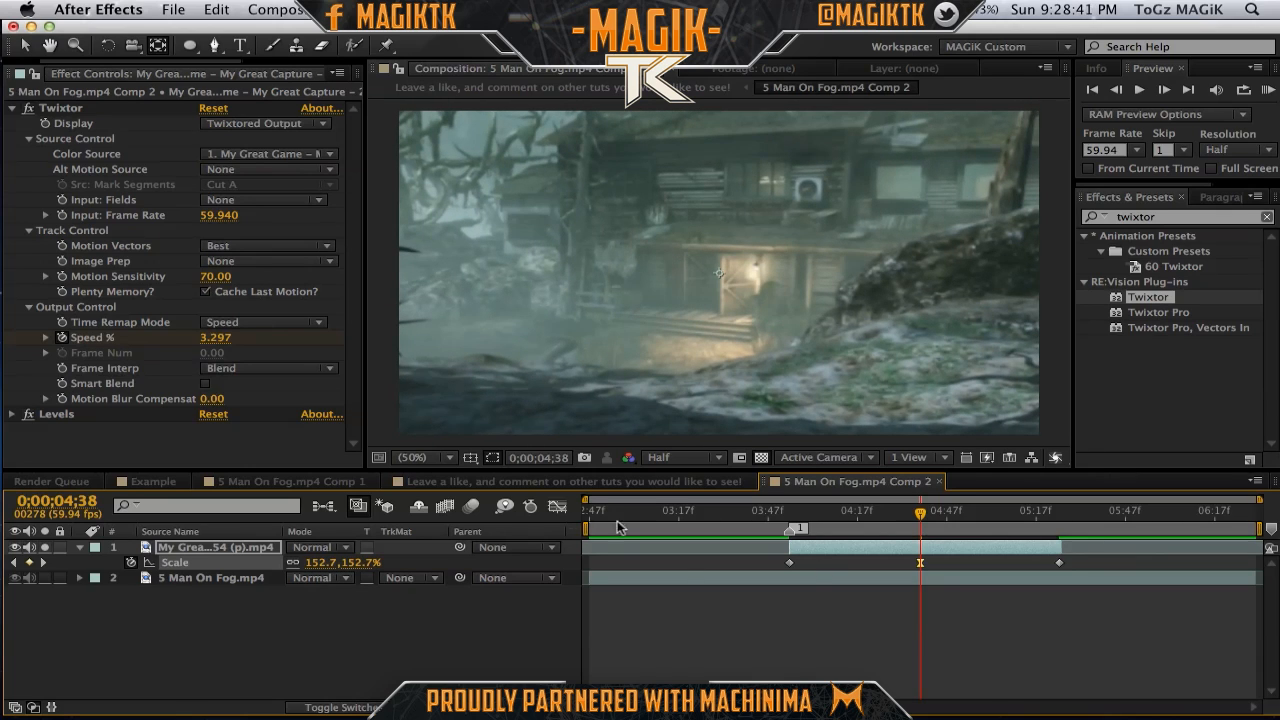
# Smooth the scale curve in the Graph Editor by lengthening both handles of the middle keyframe almost to its neighbours.
pyautogui.click(557, 506)
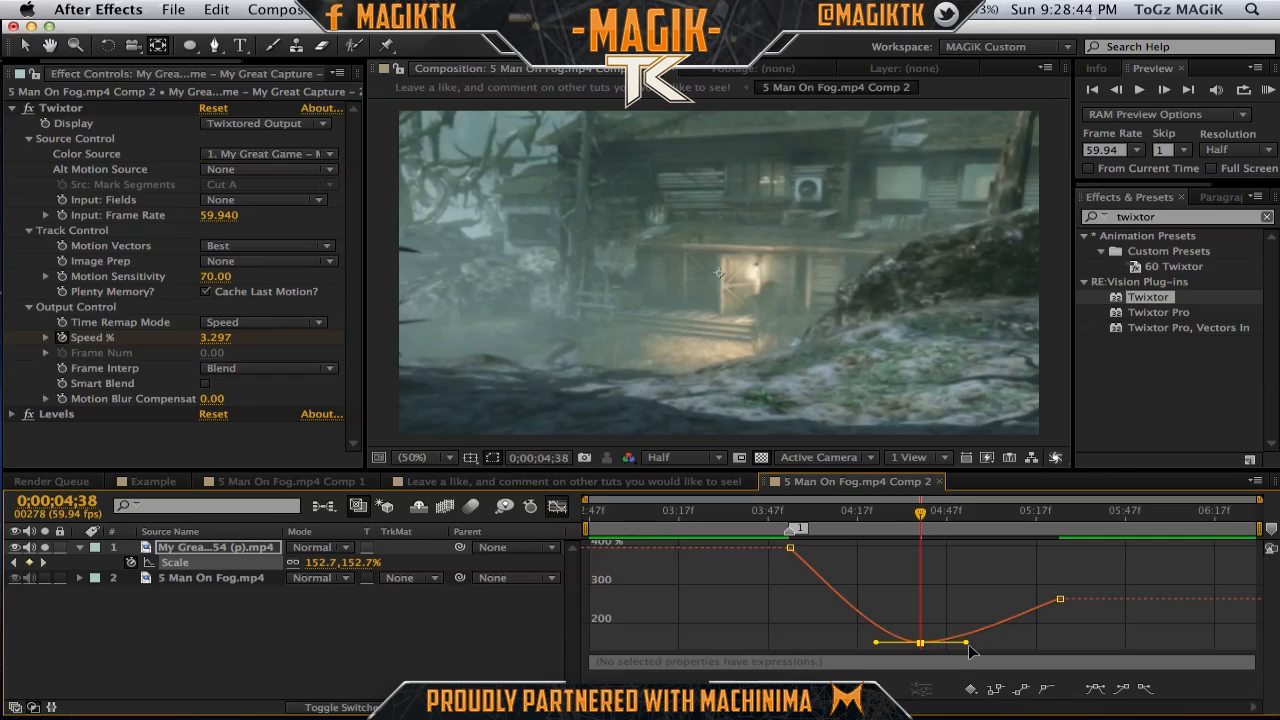
pyautogui.moveTo(966, 642); pyautogui.dragTo(1059, 641)
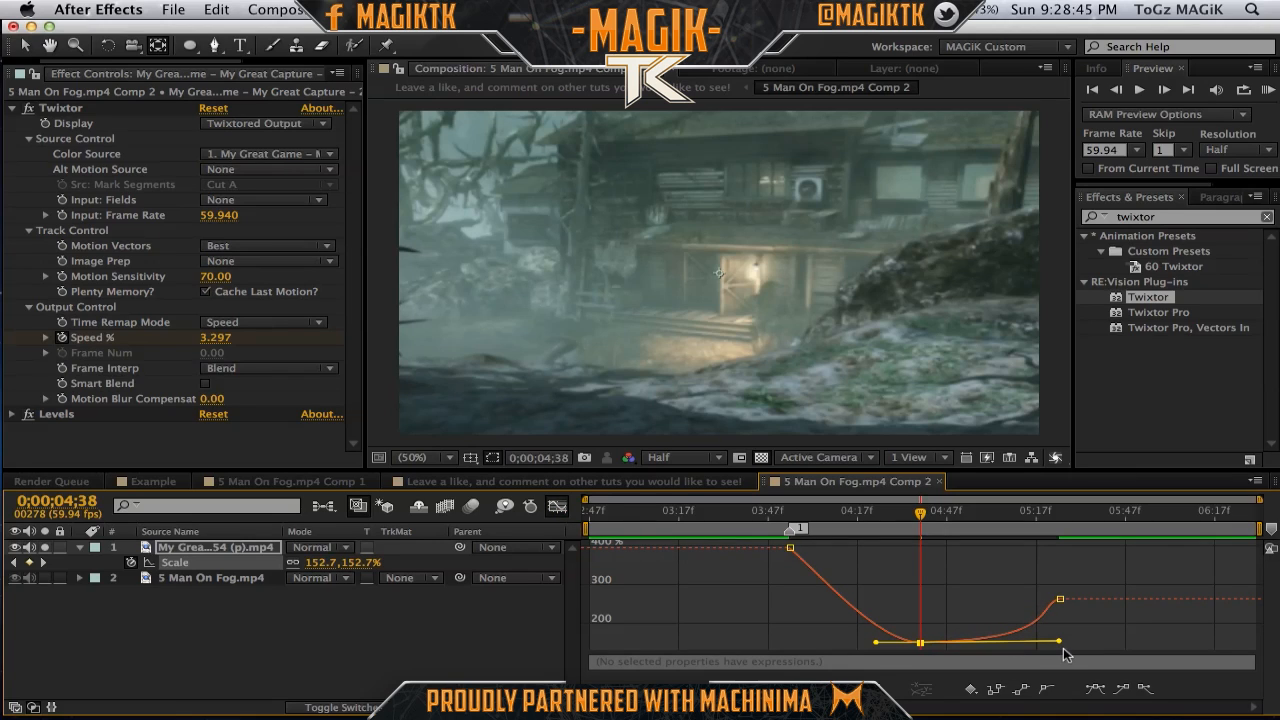
pyautogui.moveTo(875, 643); pyautogui.dragTo(805, 640)
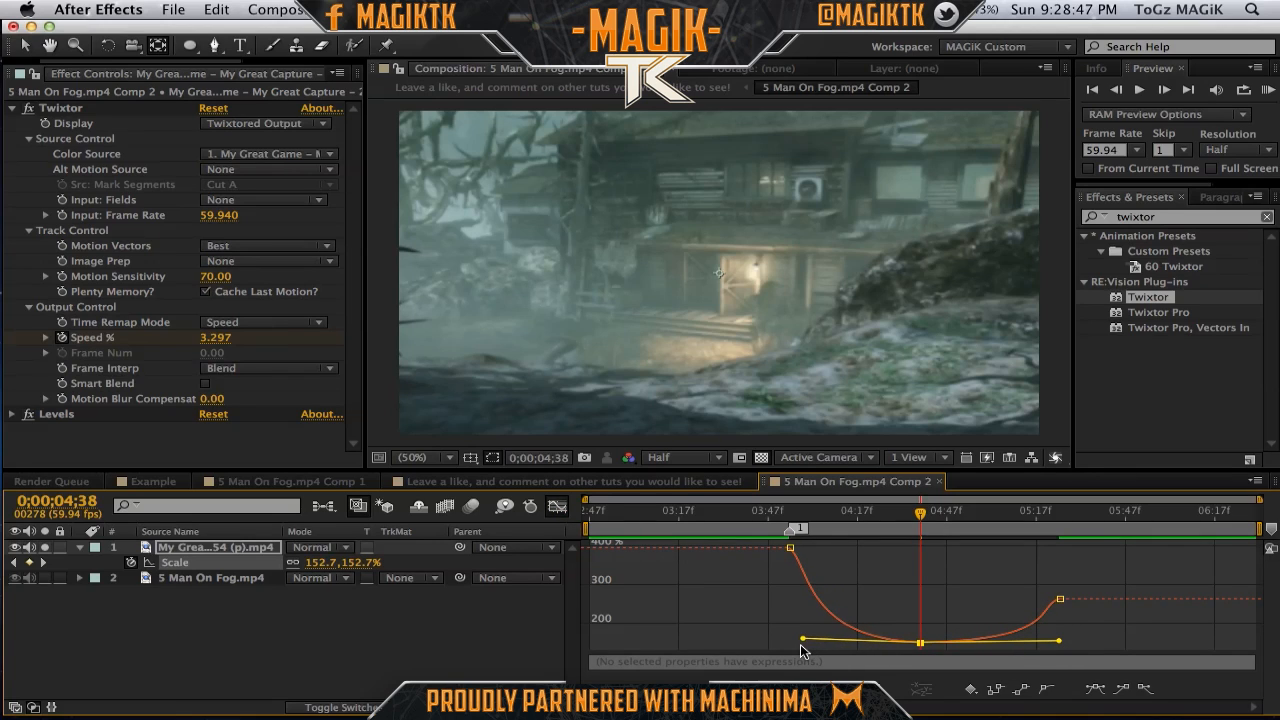
pyautogui.hotkey('shift', 'F3')
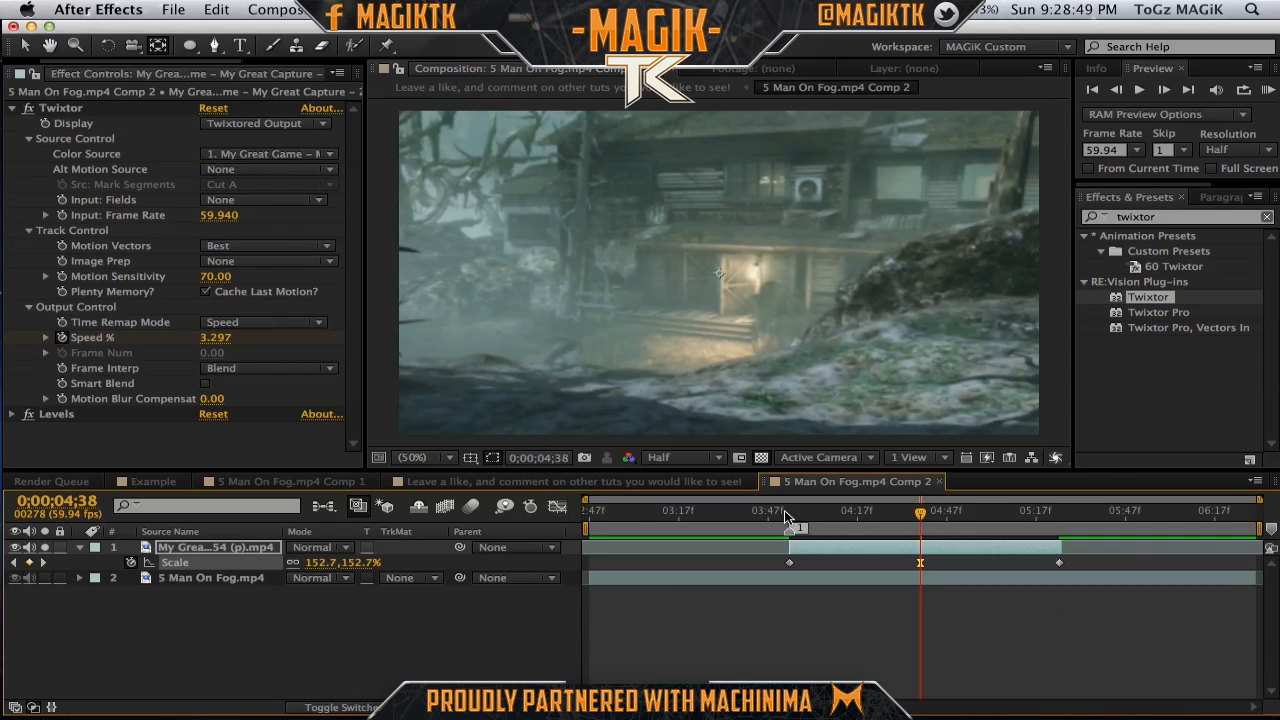
# Scrub the scale animation, start the work area at 0;00;03;51, and run a RAM preview of it.
pyautogui.click(784, 510)
pyautogui.moveTo(806, 522); pyautogui.dragTo(878, 528)
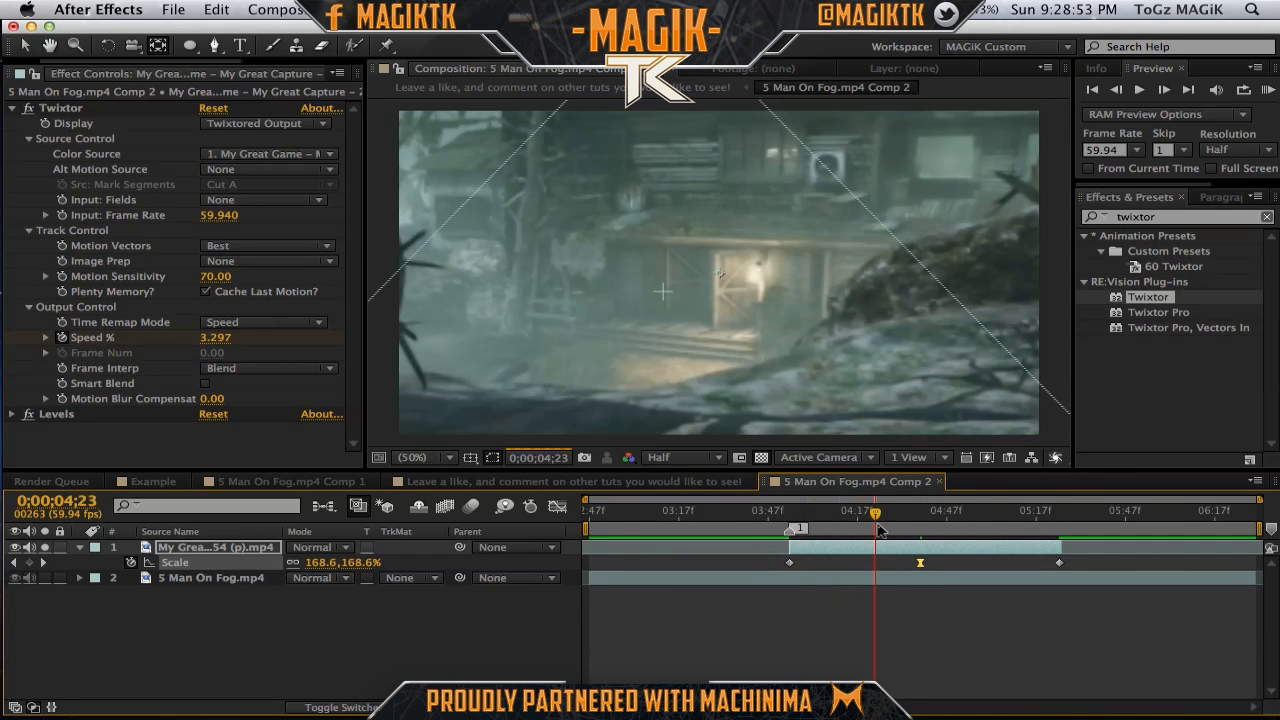
pyautogui.click(782, 511)
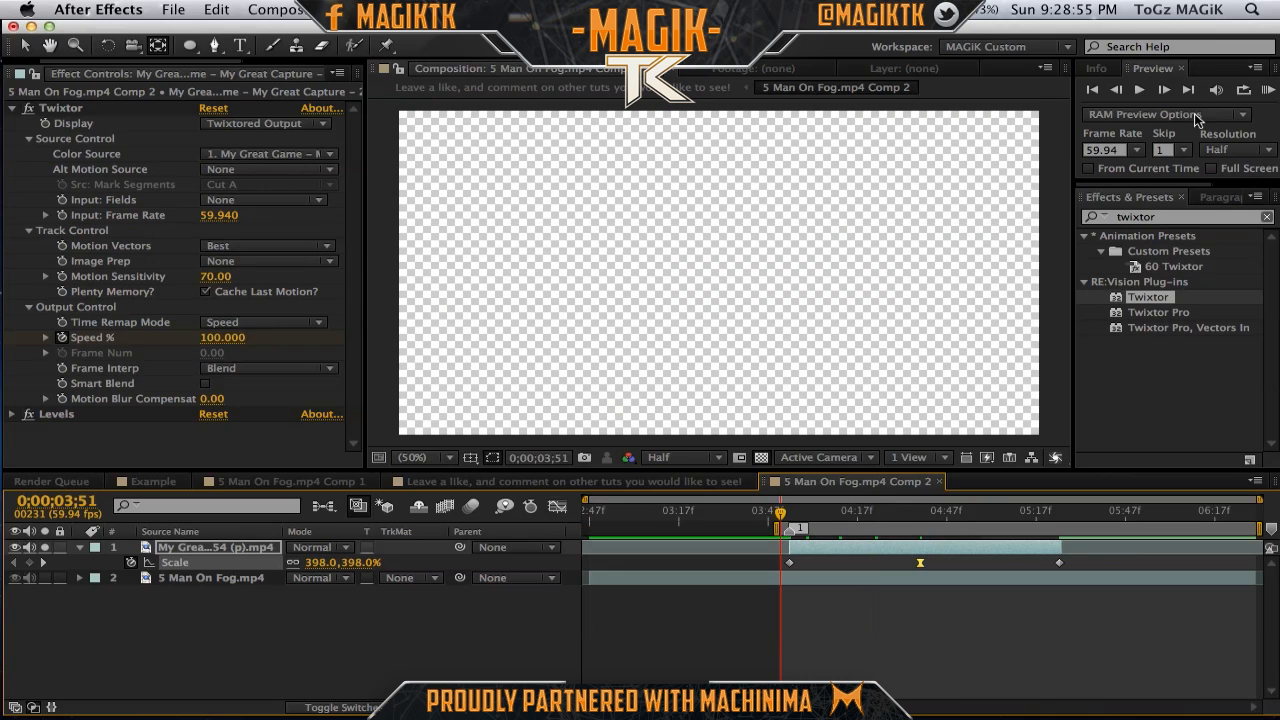
pyautogui.click(1268, 91)
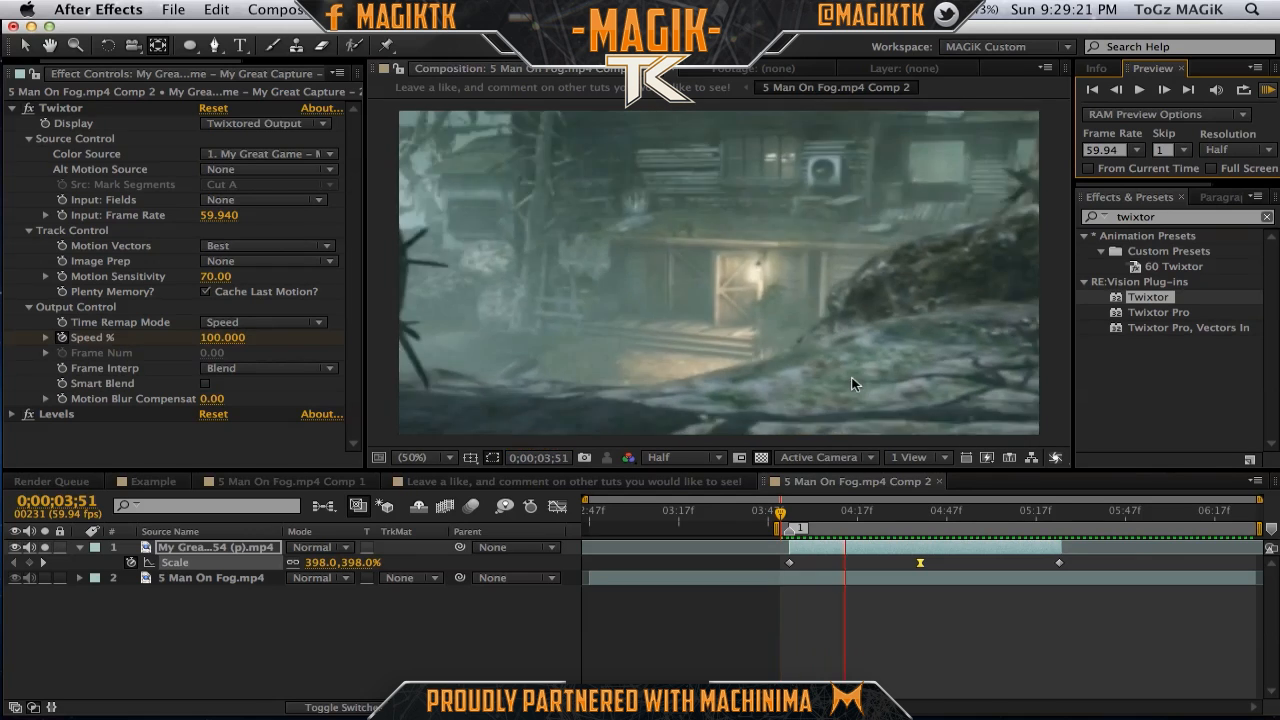
pyautogui.press('space')
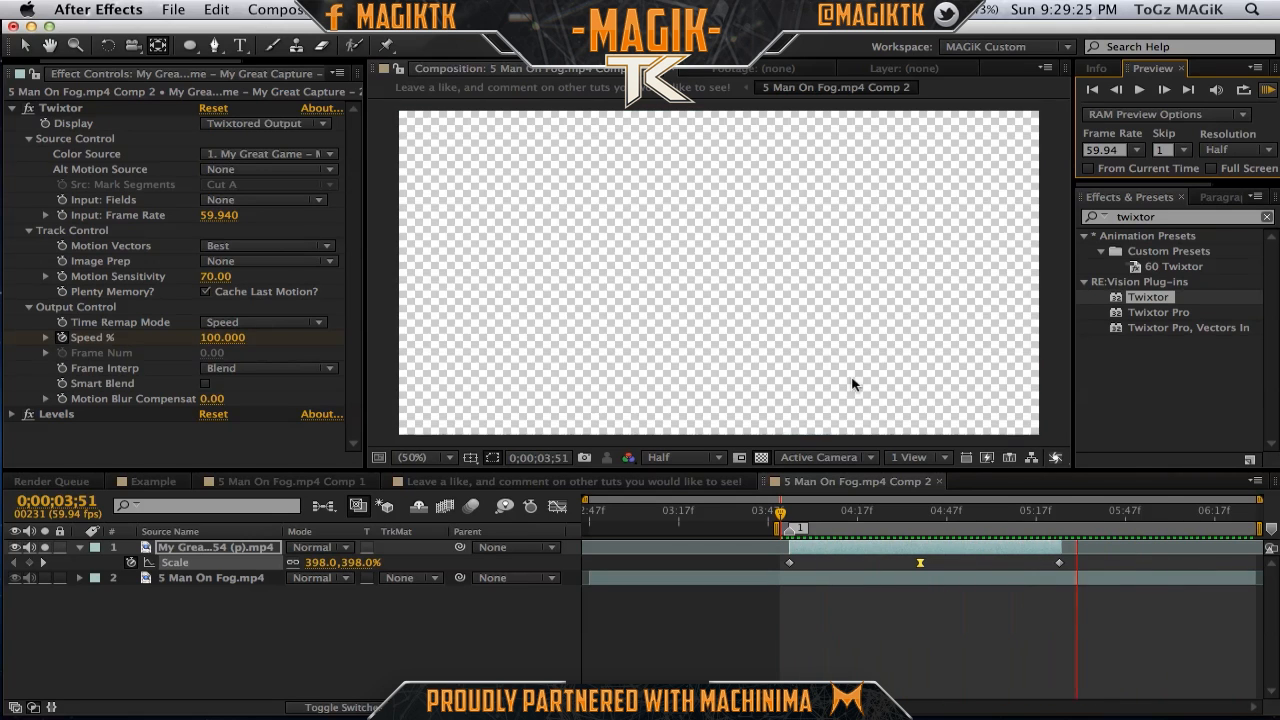
pyautogui.press('space')
# Keyframe the top capture layer's rotation at 0° at 0;00;03;54 and 0;00;05;25, and at 7° at 0;00;04;37.
pyautogui.press('r')
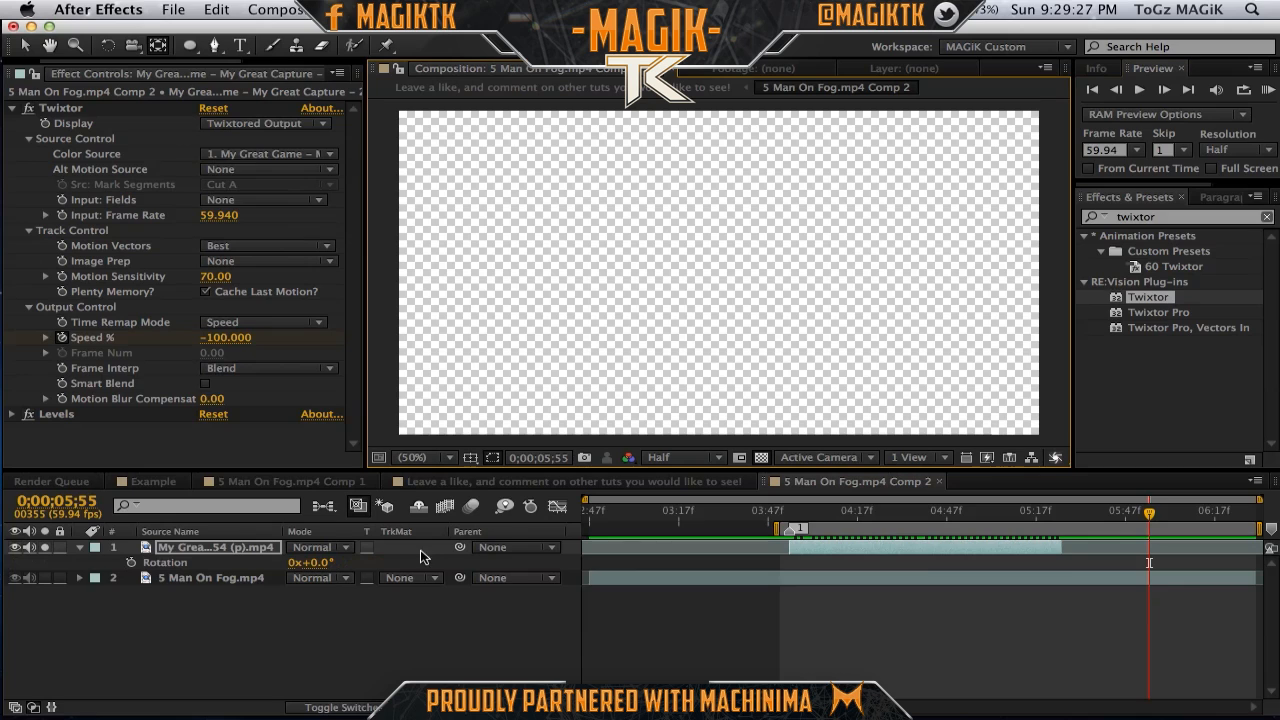
pyautogui.click(796, 510)
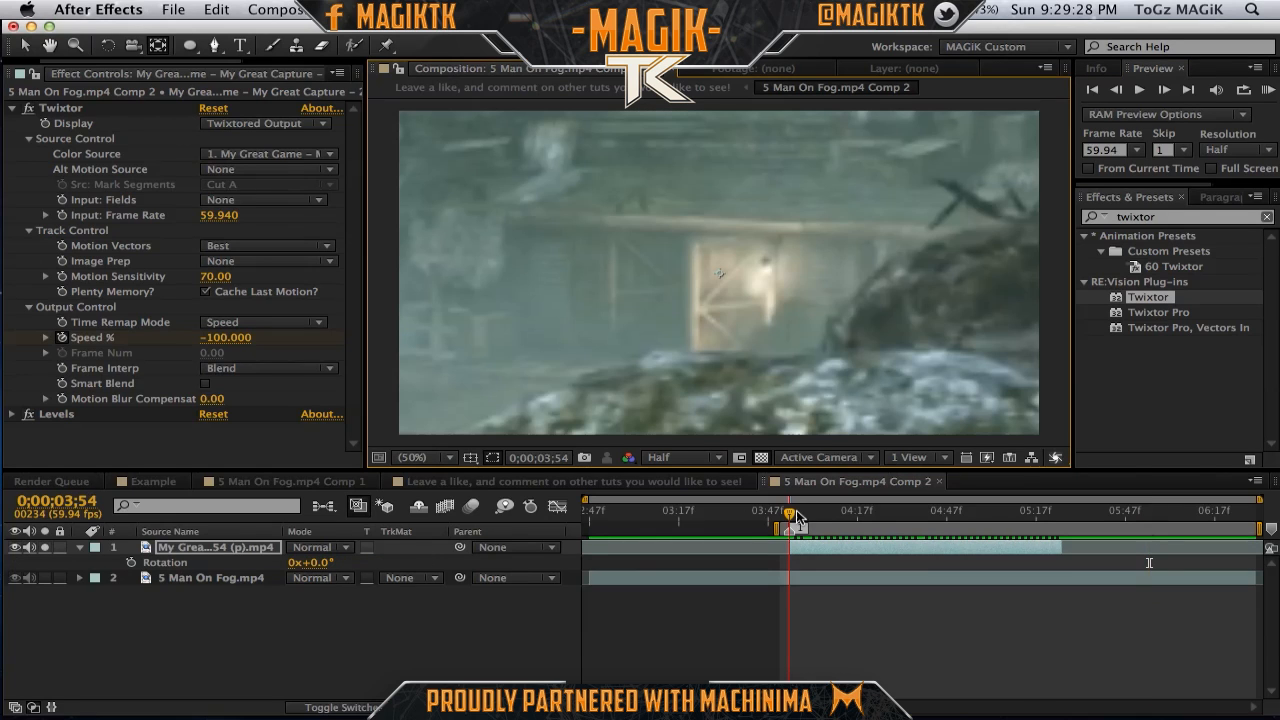
pyautogui.click(131, 563)
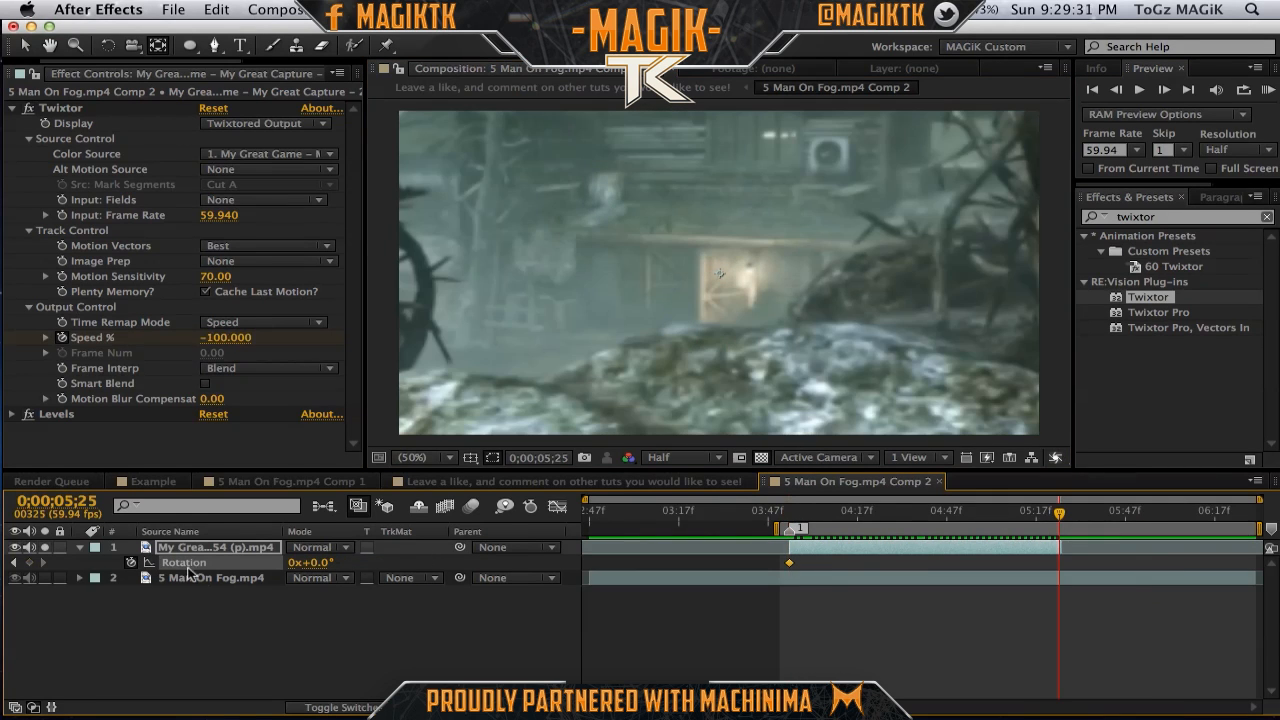
pyautogui.click(30, 563)
pyautogui.click(918, 512)
pyautogui.moveTo(318, 564)
pyautogui.mouseDown()
pyautogui.moveTo(300, 564)
pyautogui.moveTo(333, 564)
pyautogui.mouseUp()
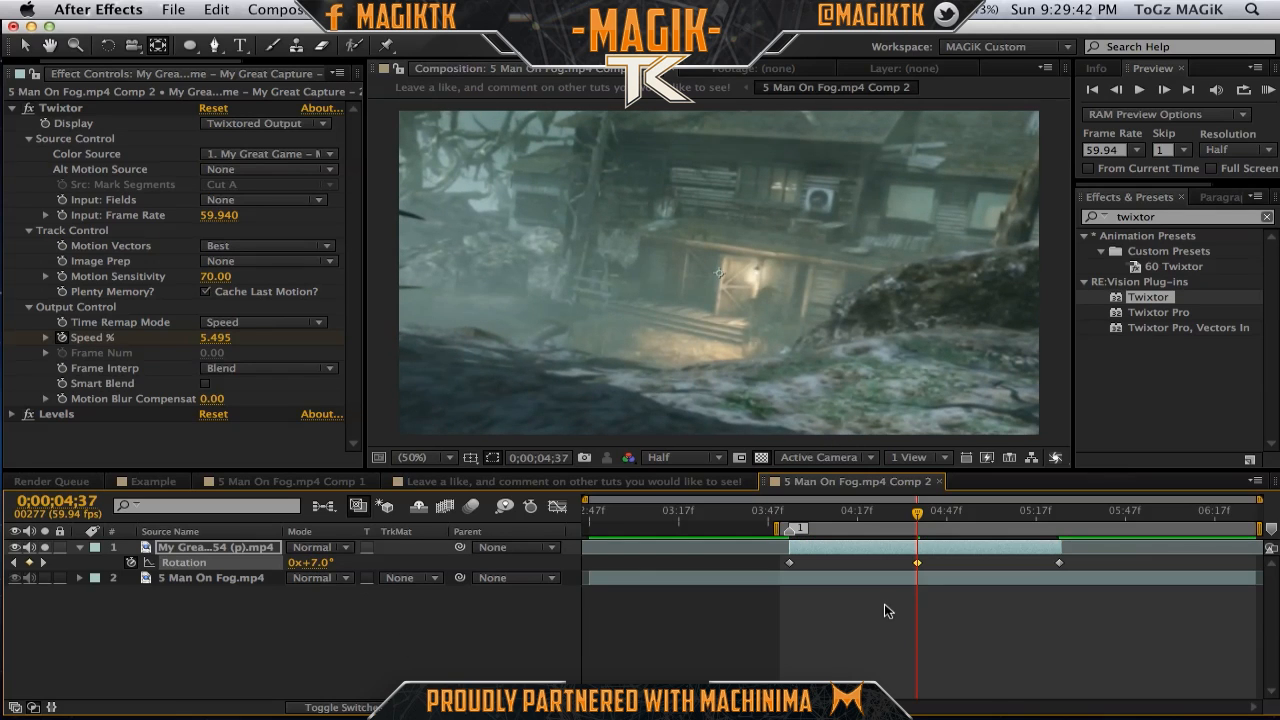
# Smooth the rotation curve in the Graph Editor by lengthening both handles of the 7° keyframe, and scrub through the result.
pyautogui.click(558, 506)
pyautogui.moveTo(966, 548); pyautogui.dragTo(999, 550)
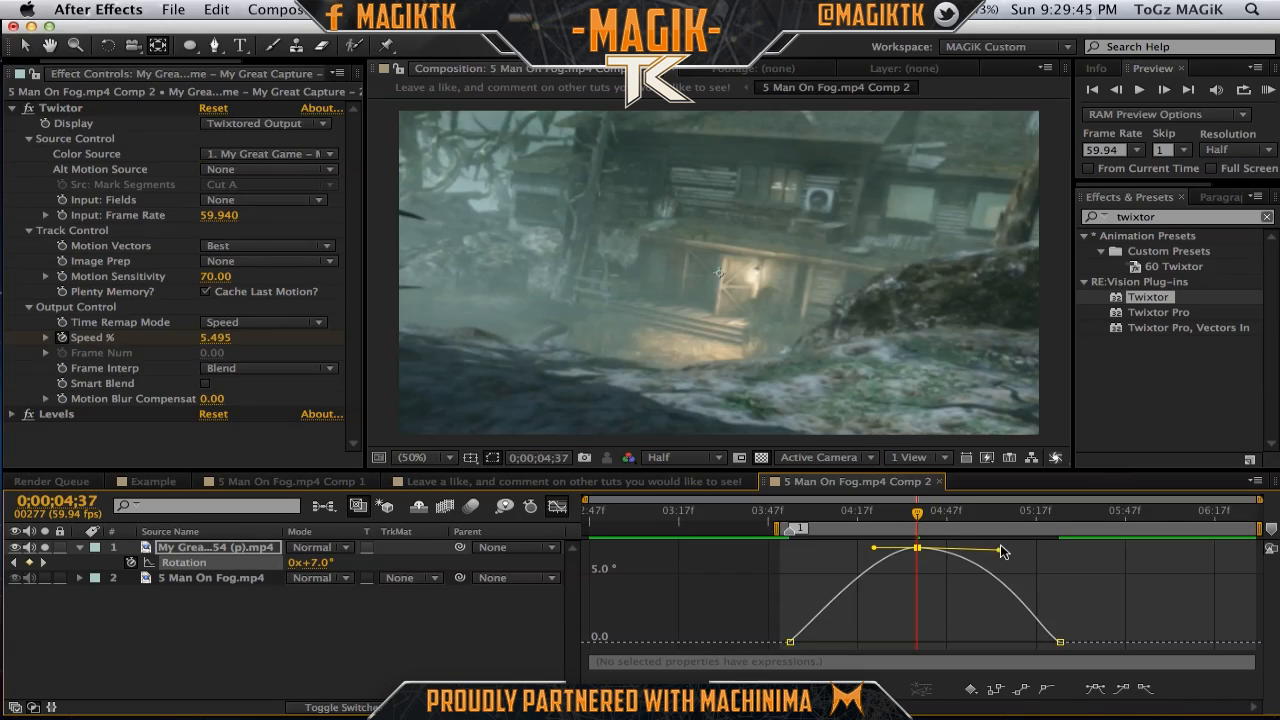
pyautogui.moveTo(873, 548); pyautogui.dragTo(821, 550)
pyautogui.click(558, 506)
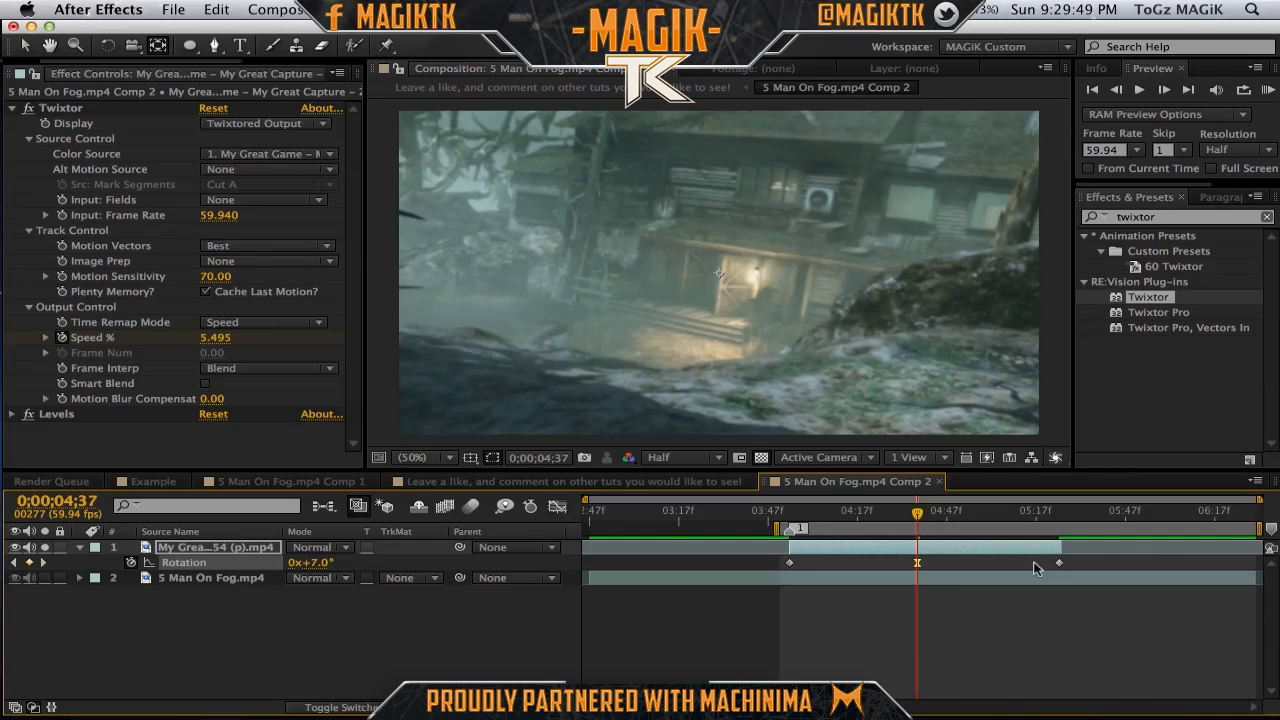
pyautogui.moveTo(860, 511); pyautogui.dragTo(1010, 512)
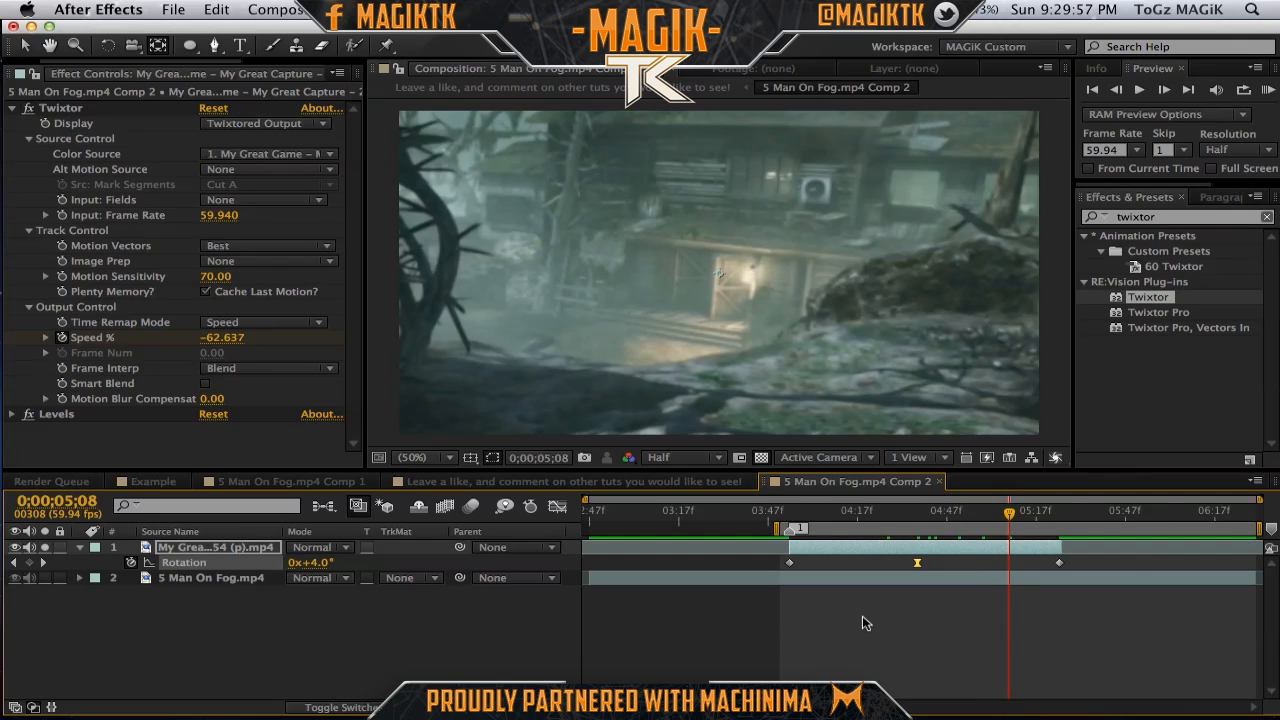
# Collapse the top capture layer, turn off its solo, and return to 0;00;03;54.
pyautogui.click(836, 625)
pyautogui.click(79, 547)
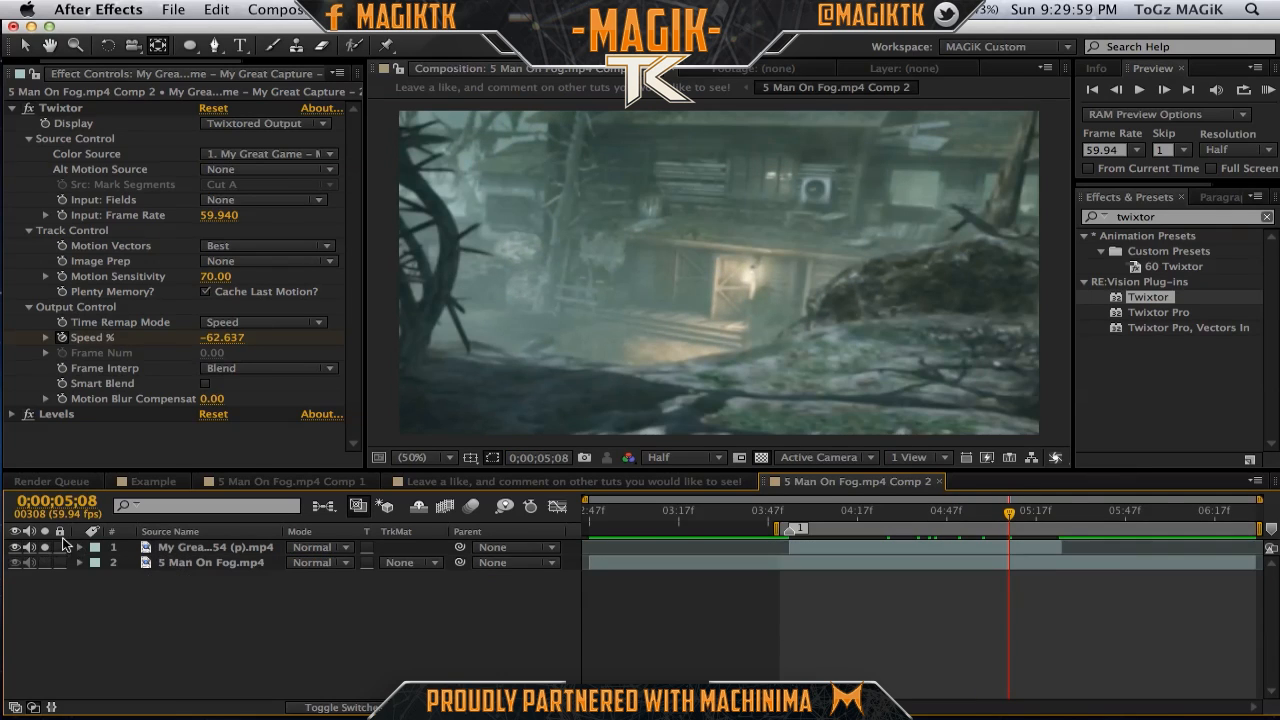
pyautogui.click(790, 513)
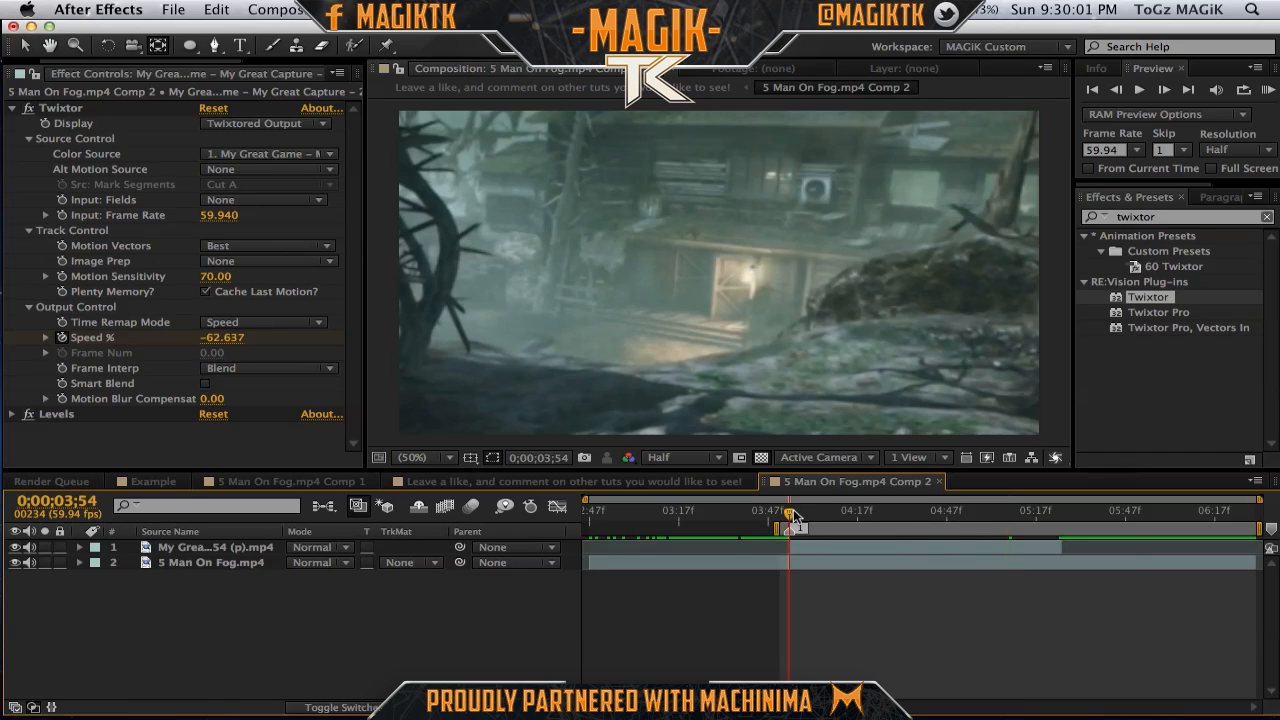
# Go to 0;00;03;53, duplicate the 5 Man On Fog.mp4 layer, and place the copy above the capture layer.
pyautogui.click(788, 512)
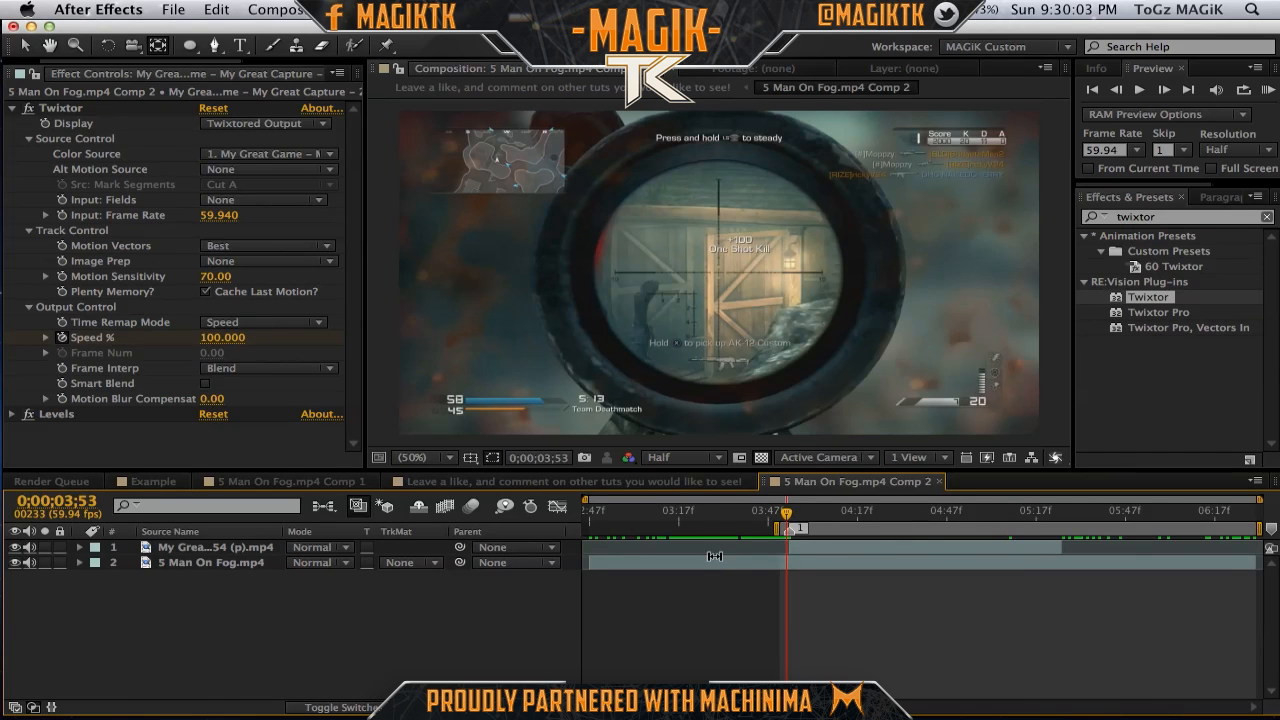
pyautogui.click(714, 557)
pyautogui.press('super+d')
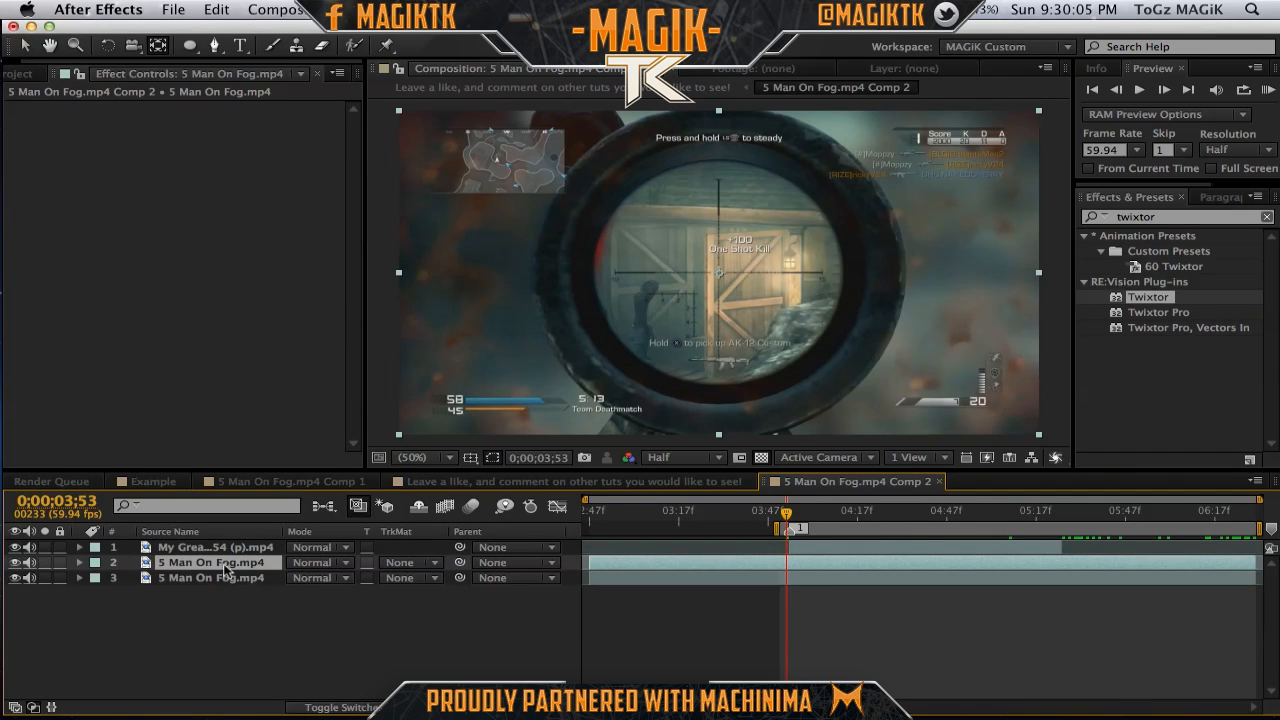
pyautogui.moveTo(227, 549); pyautogui.dragTo(227, 547)
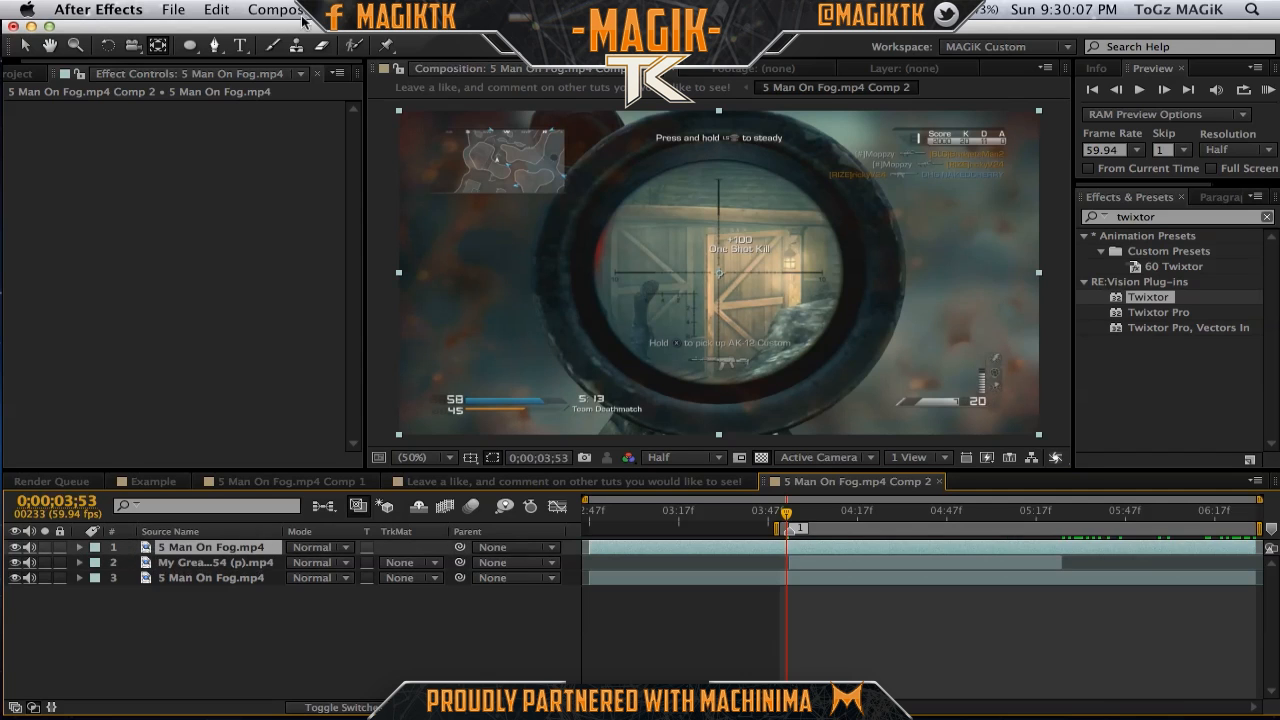
# Freeze the top 5 Man On Fog.mp4 copy on its frame at 0;00;03;53.
pyautogui.rightClick(416, 197)
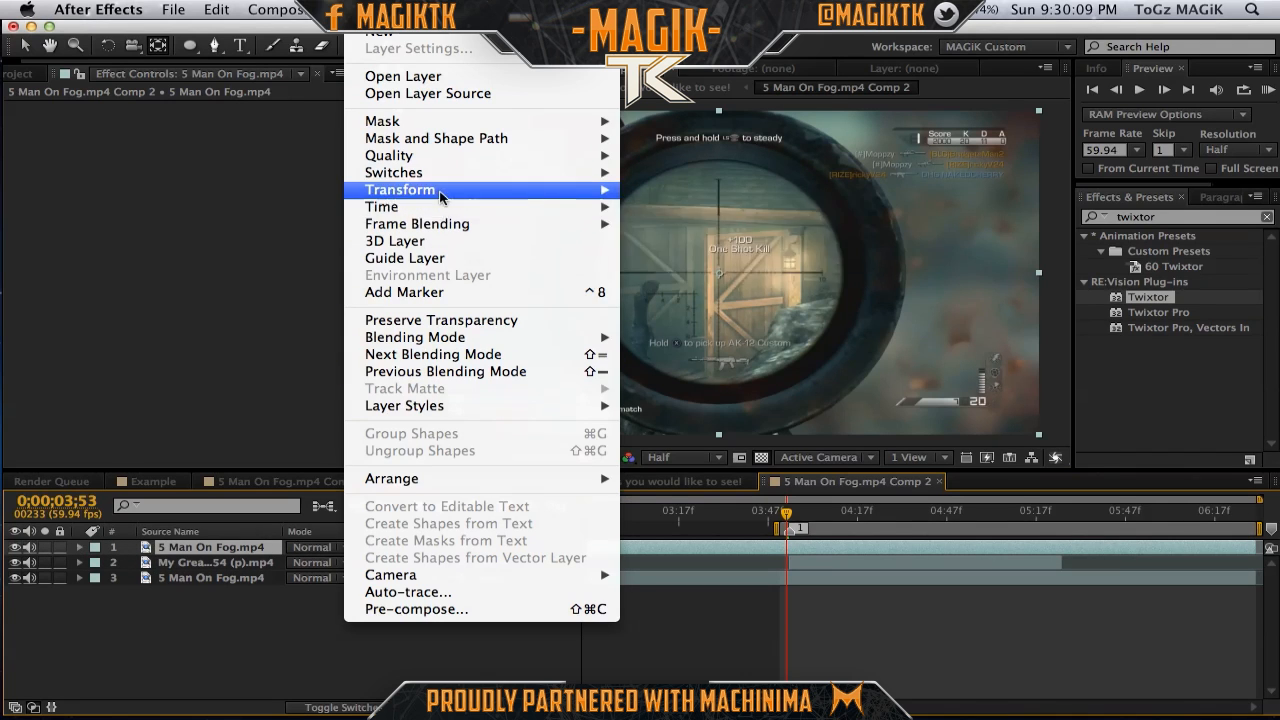
pyautogui.moveTo(440, 207)
pyautogui.click(690, 258)
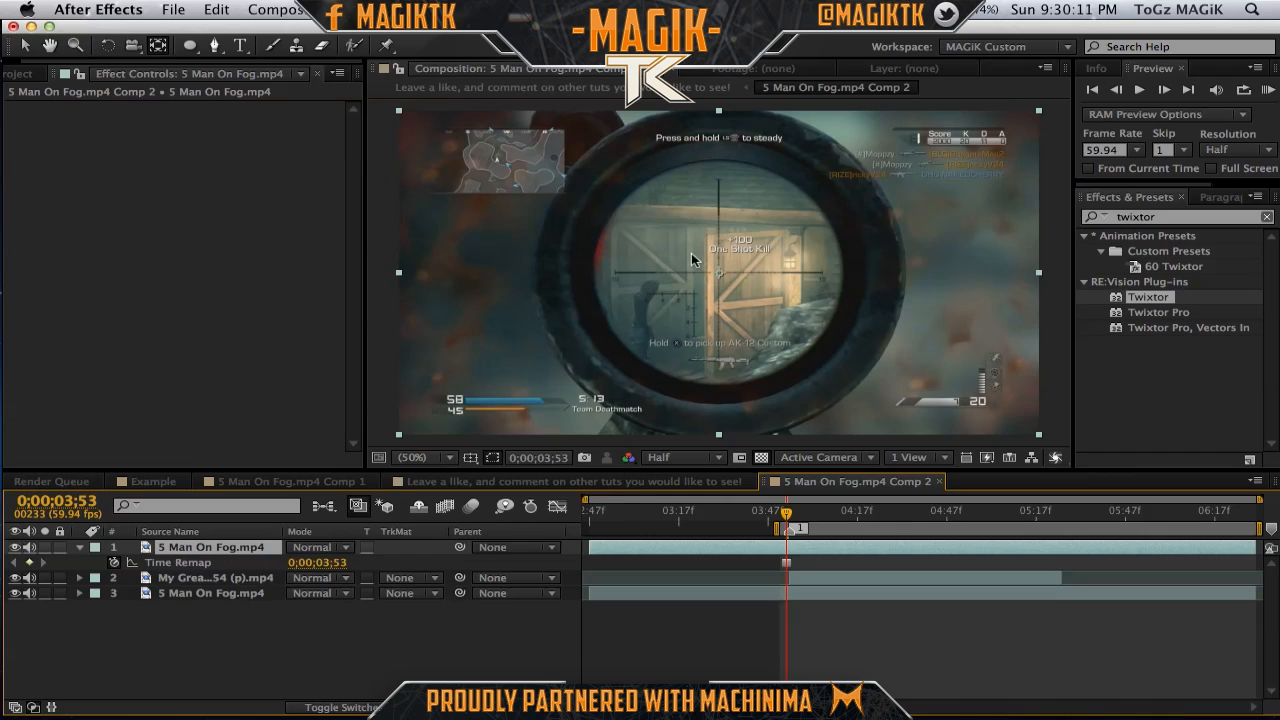
pyautogui.press('v')
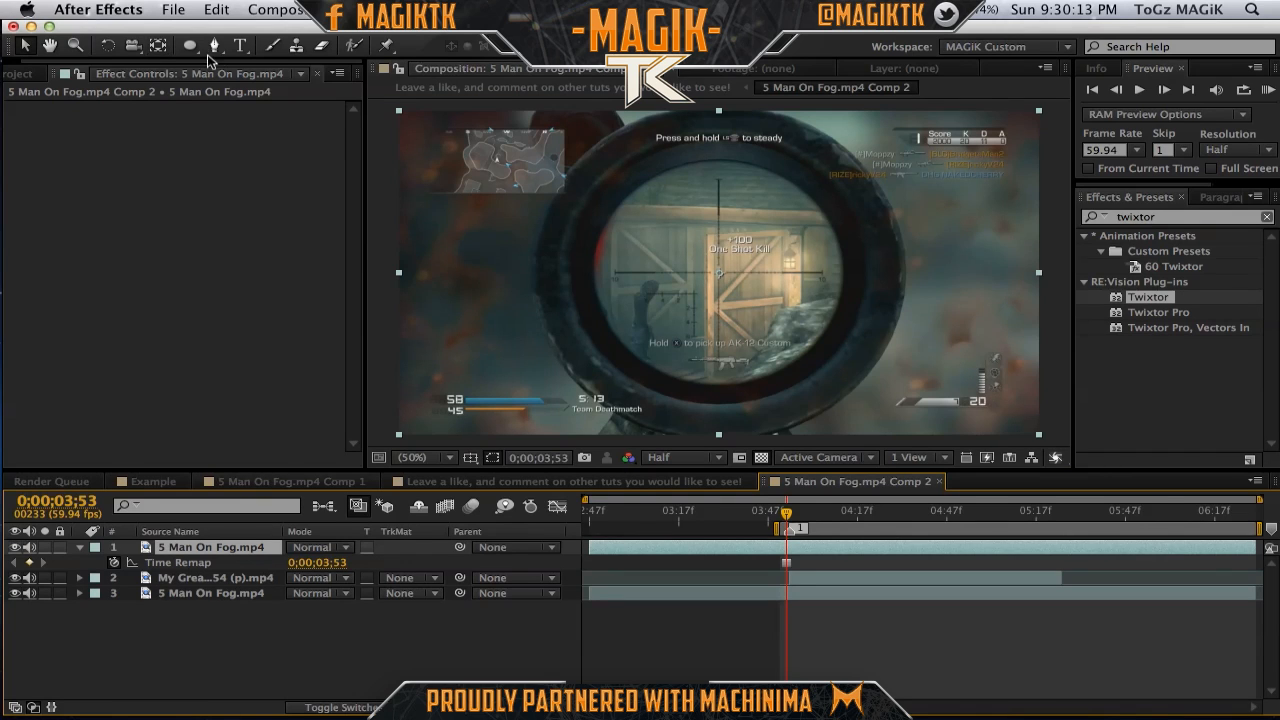
# Draw an elliptical mask on the frozen layer from the crosshair's centre, matching the inner edge of the scope lens.
pyautogui.click(190, 46)
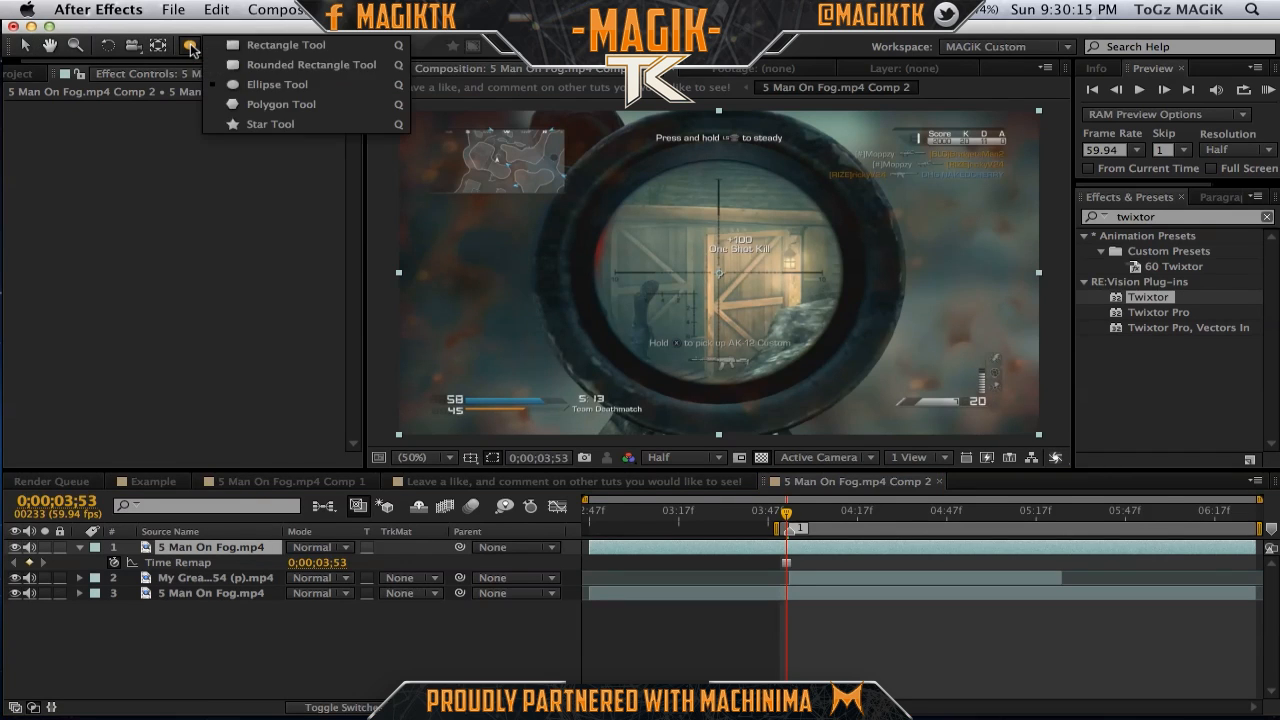
pyautogui.click(262, 85)
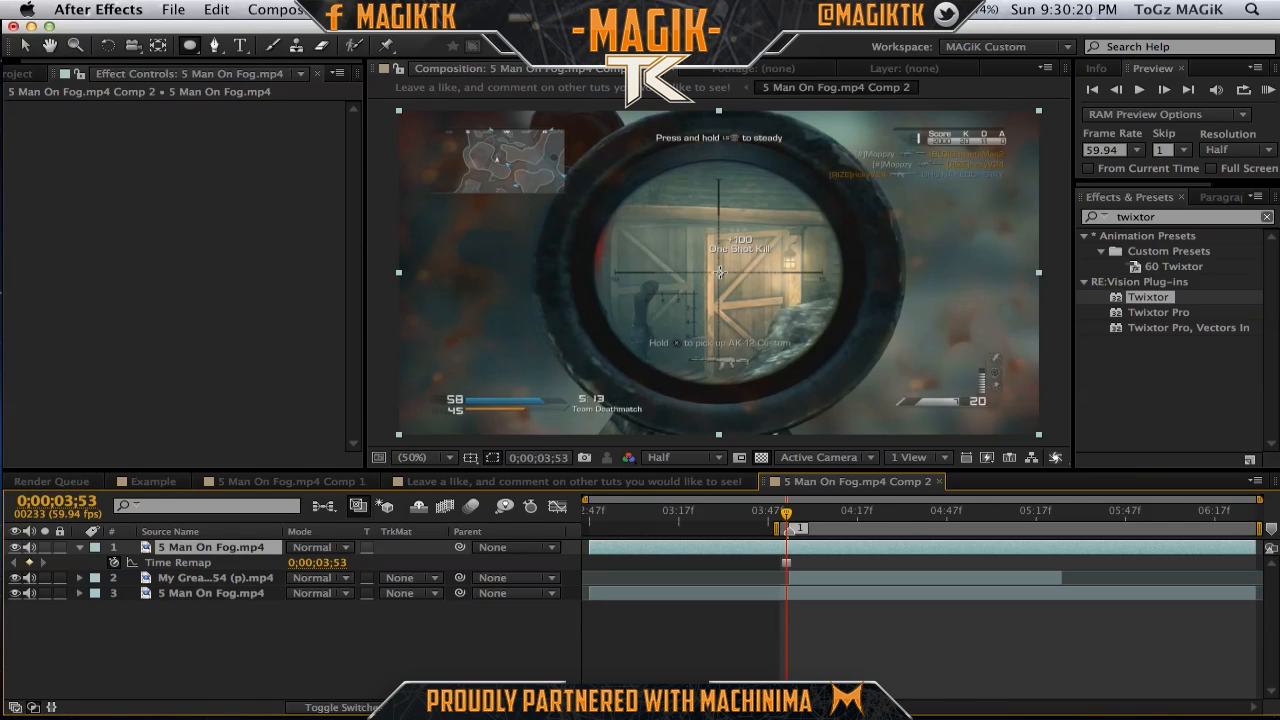
pyautogui.moveTo(720, 272); pyautogui.dragTo(845, 331)
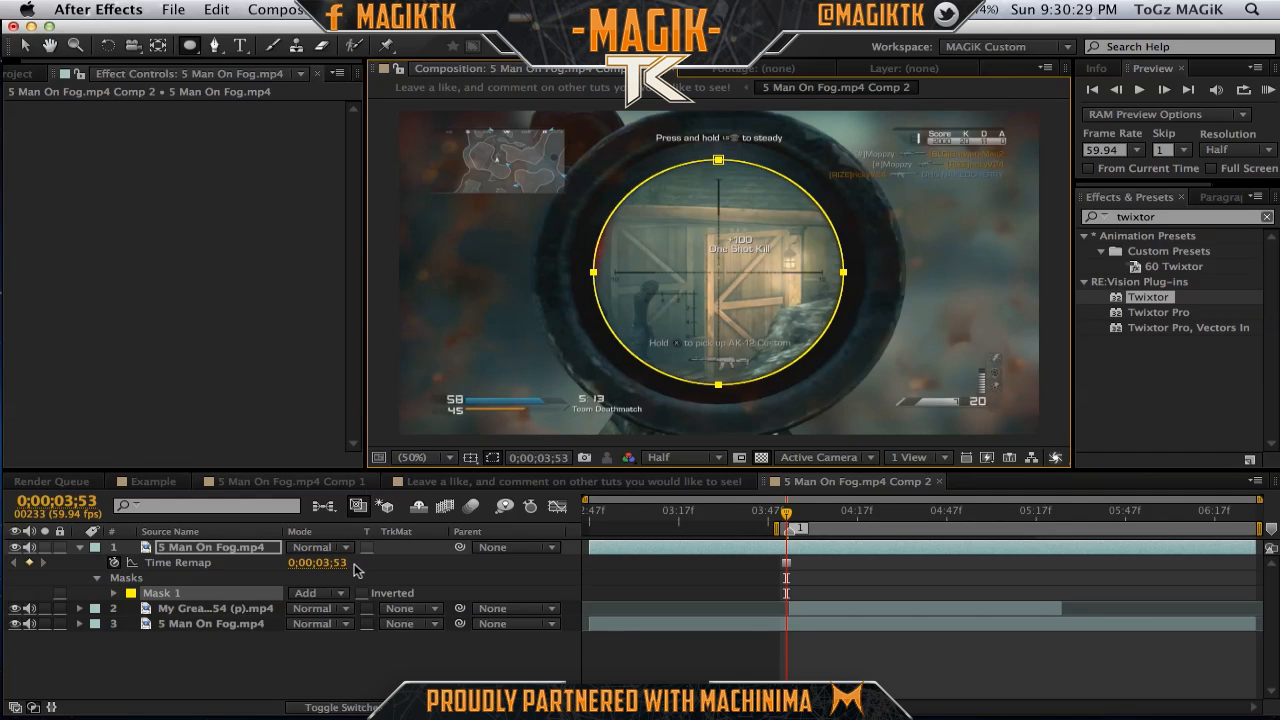
# Reveal the mask's properties, solo the frozen layer, and set the mask mode to Subtract.
pyautogui.press('m')
pyautogui.press('m')
pyautogui.press('m')
pyautogui.press('m')
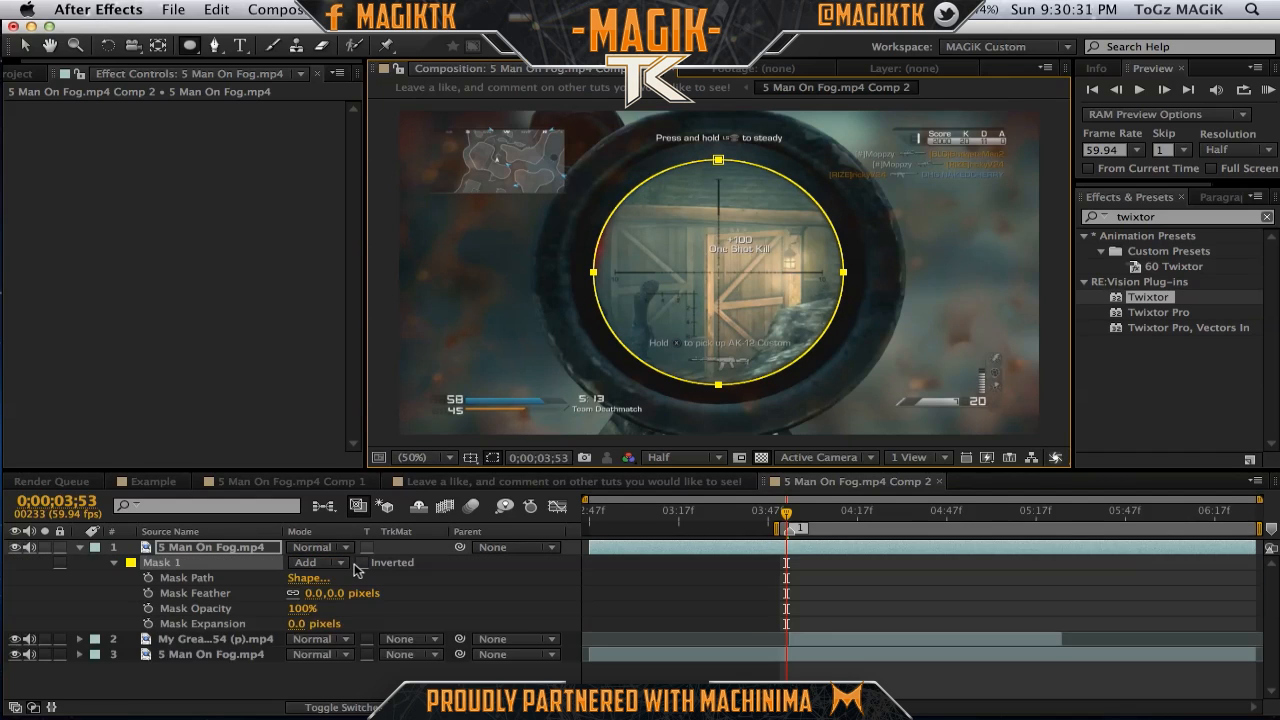
pyautogui.click(44, 547)
pyautogui.click(321, 566)
pyautogui.click(326, 608)
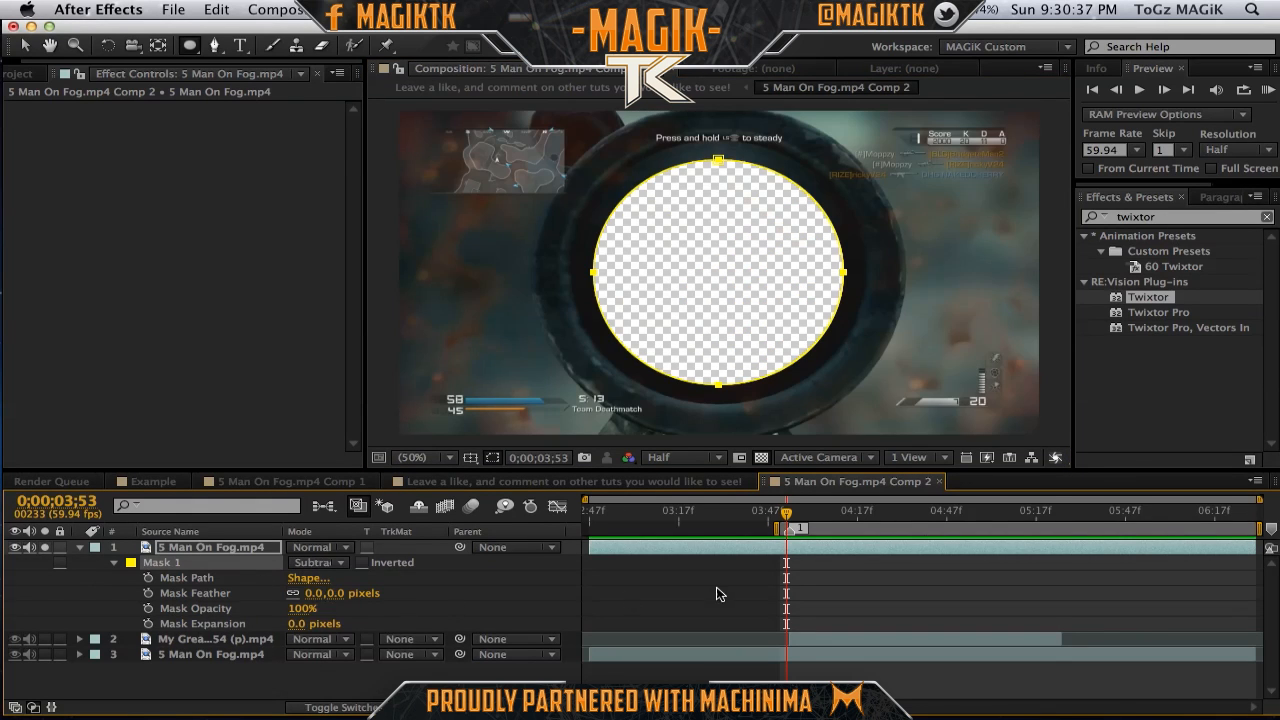
# Set the scope mask's feather to 5 pixels and expansion to 2 pixels, then collapse the layer and turn off its solo.
pyautogui.click(710, 592)
pyautogui.click(311, 594)
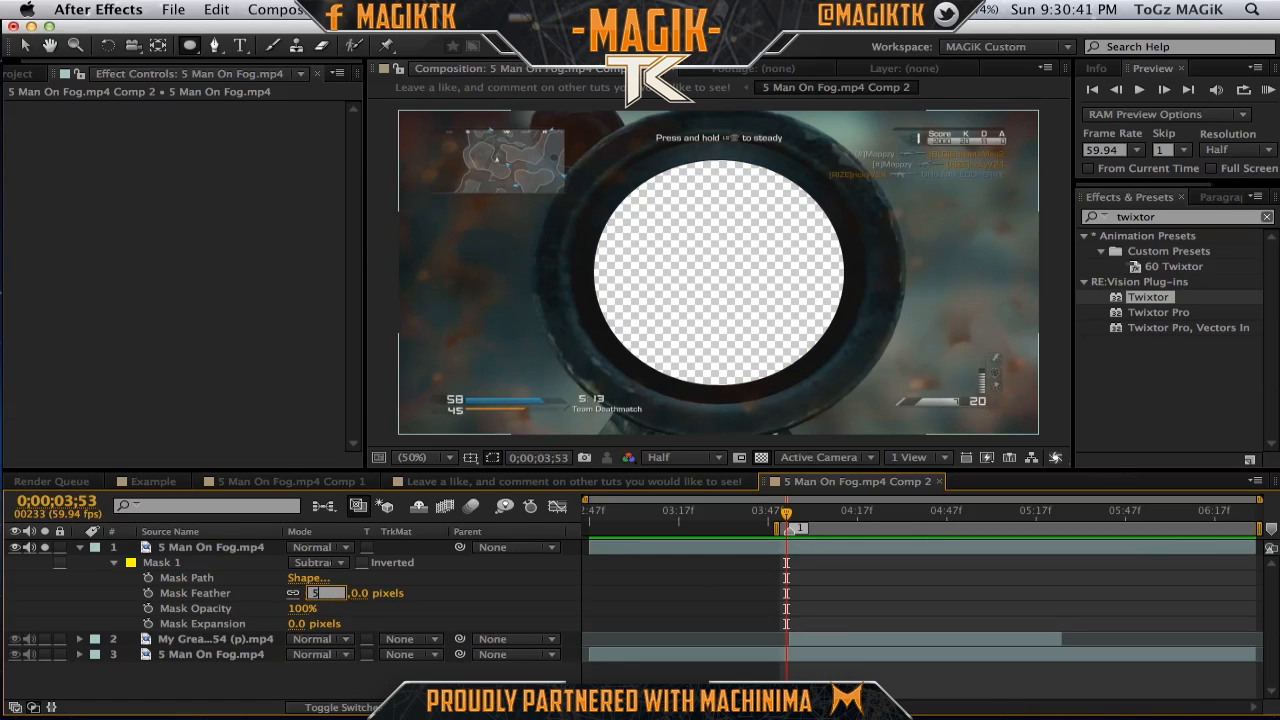
pyautogui.write('5')
pyautogui.press('Return')
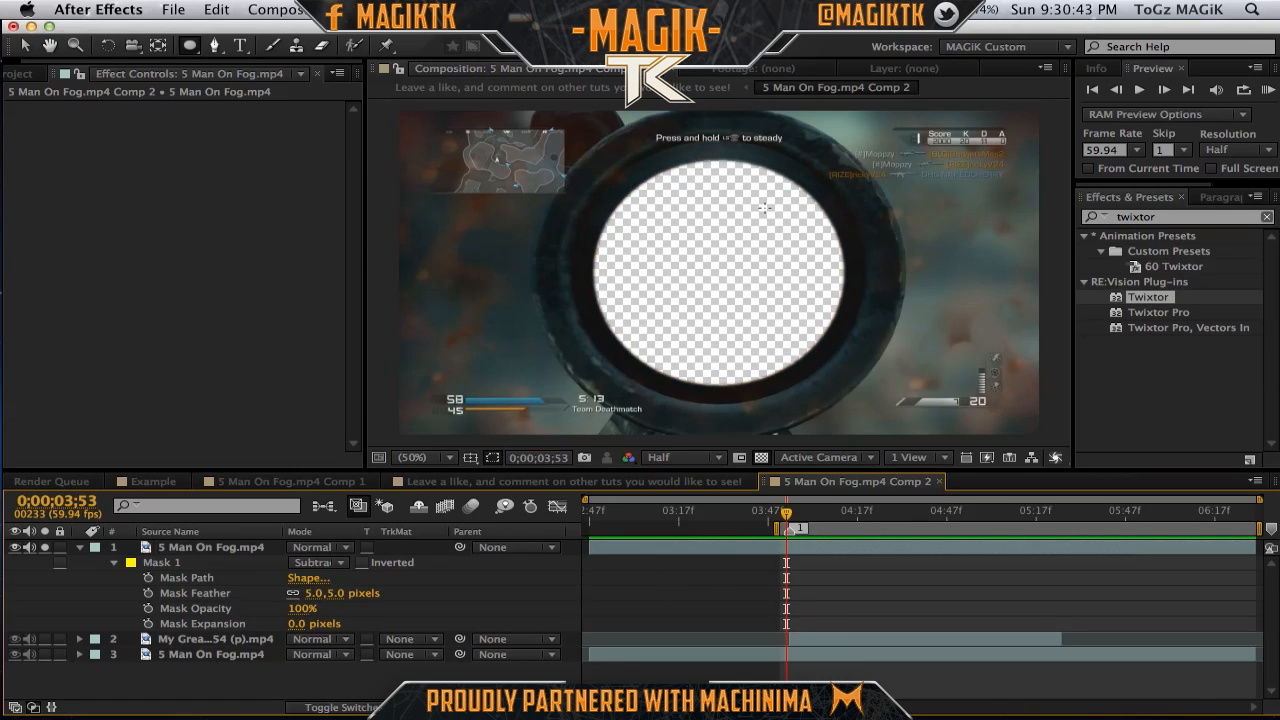
pyautogui.click(297, 623)
pyautogui.write('2')
pyautogui.click(663, 626)
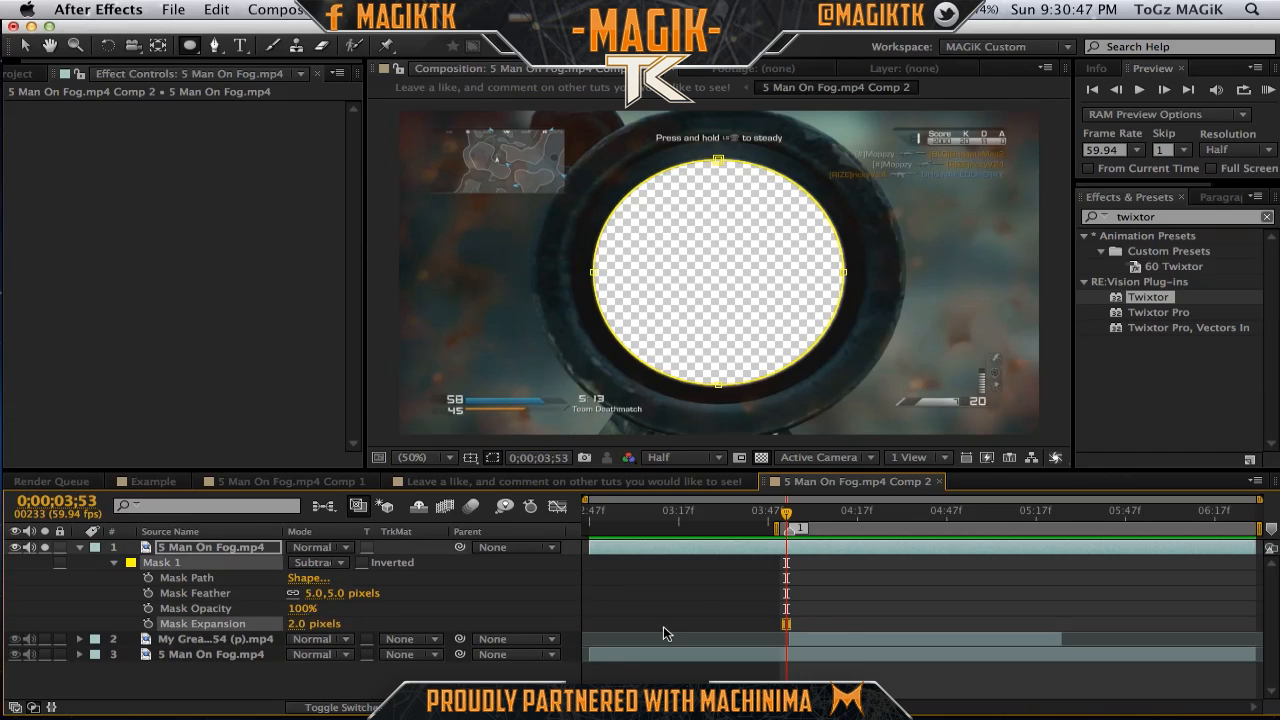
pyautogui.click(80, 547)
pyautogui.click(44, 548)
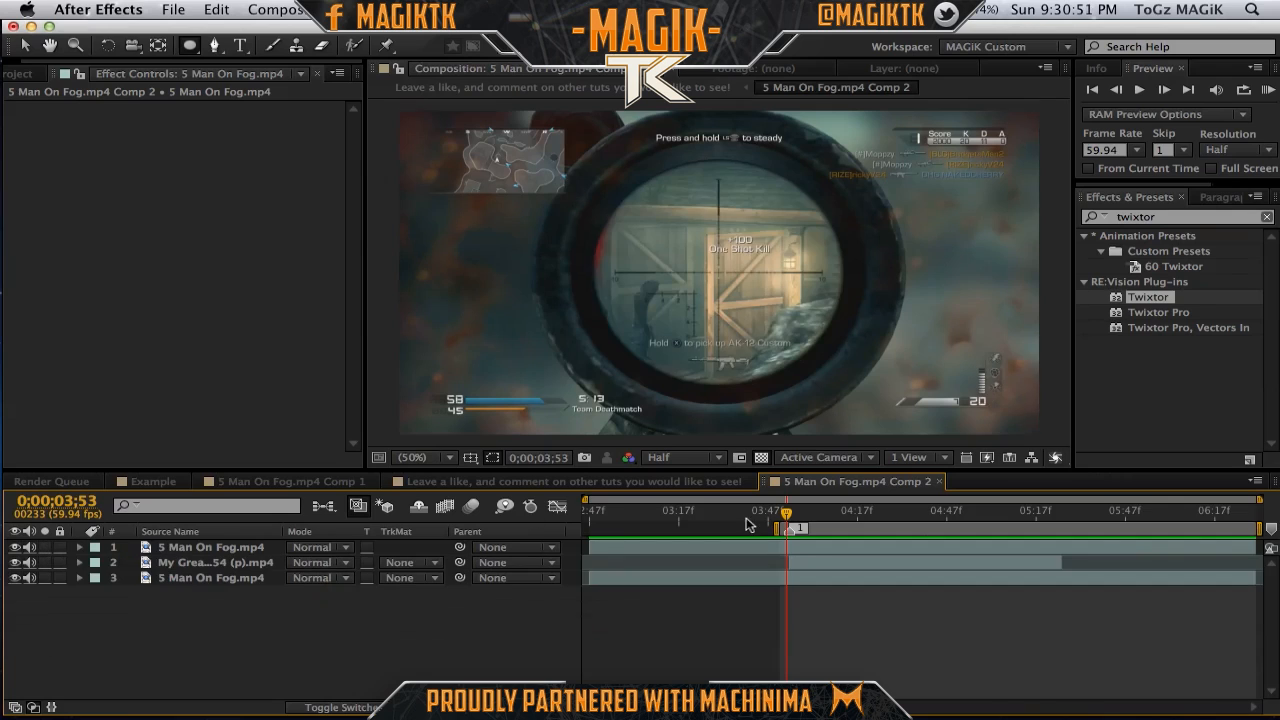
# Trim the frozen scope layer to start at 0;00;03;54 and end at 0;00;05;25.
pyautogui.press('pagedown')
pyautogui.click(825, 542)
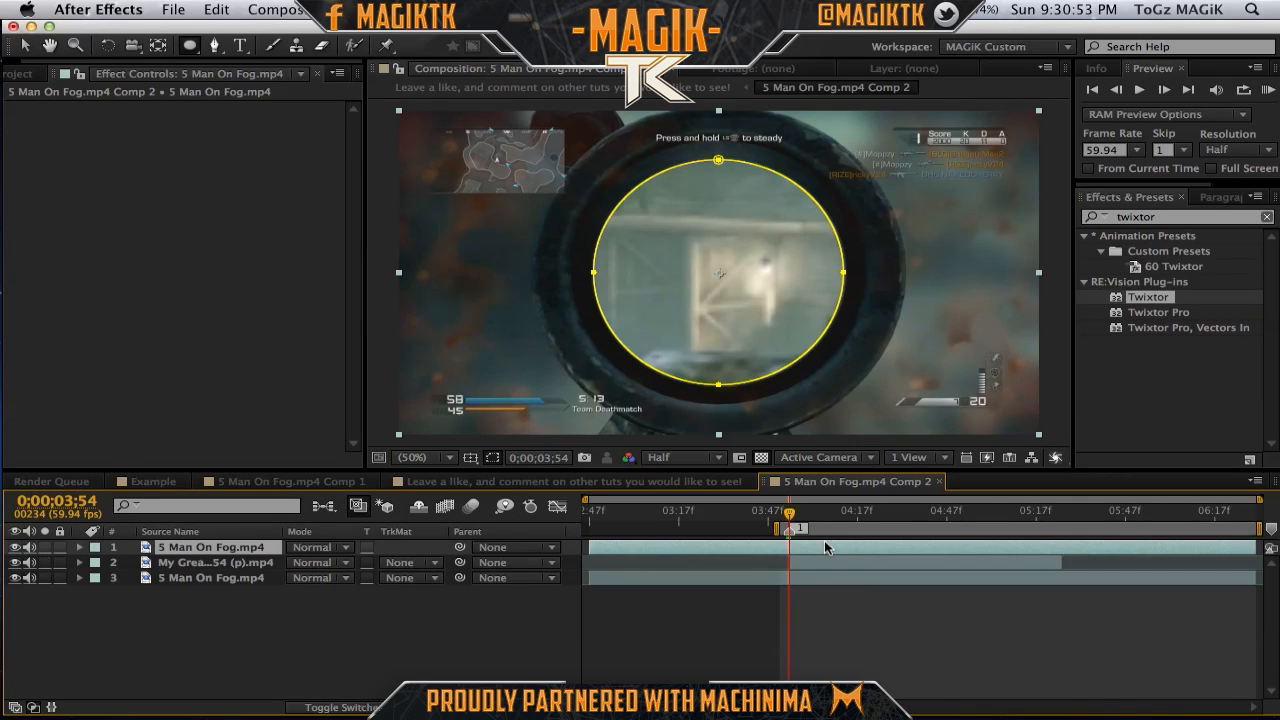
pyautogui.click(1058, 514)
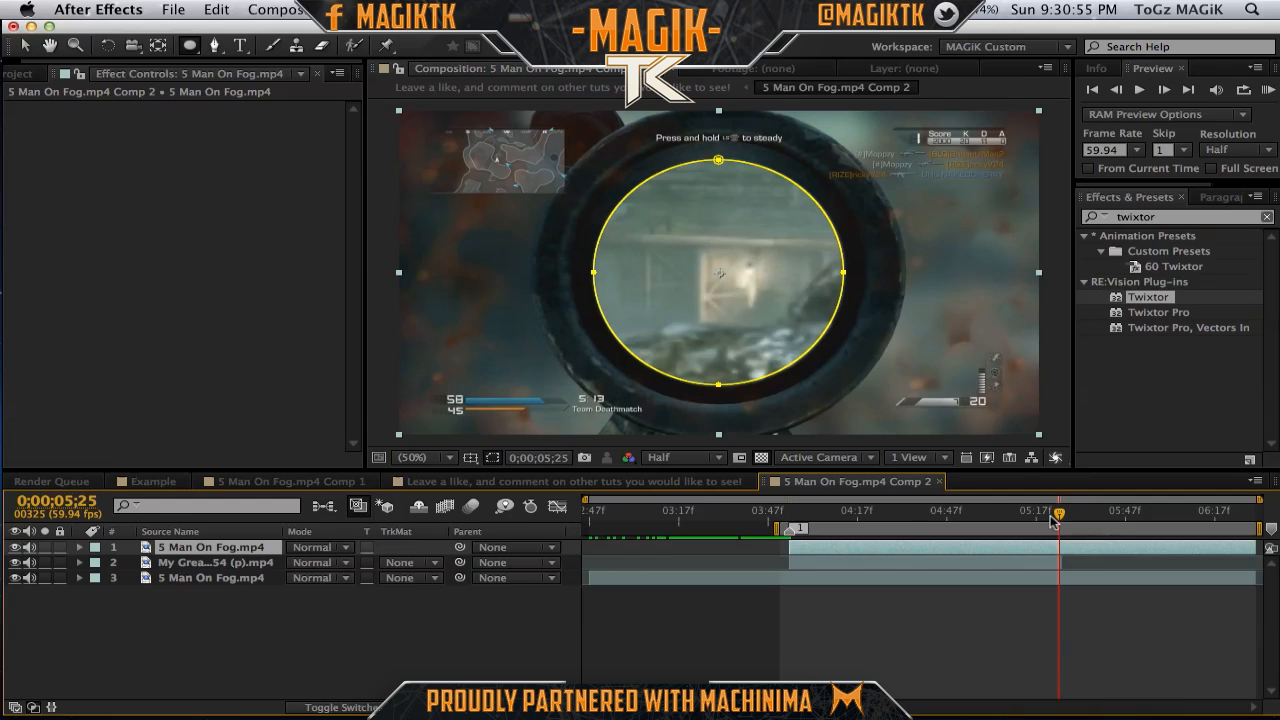
pyautogui.hotkey('alt', ']')
# Keyframe the frozen scope layer's scale at 100% at 0;00;03;54 and 0;00;05;25, and at 260% at 0;00;04;38.
pyautogui.press('s')
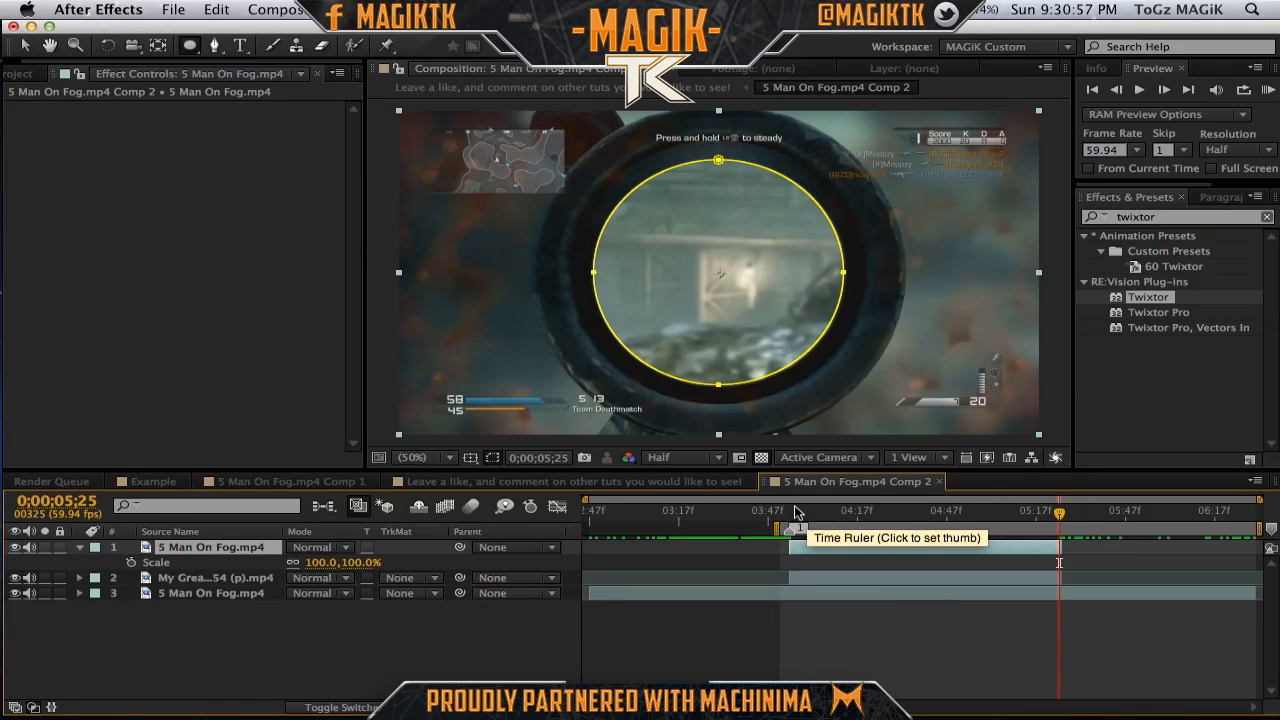
pyautogui.click(792, 512)
pyautogui.click(131, 562)
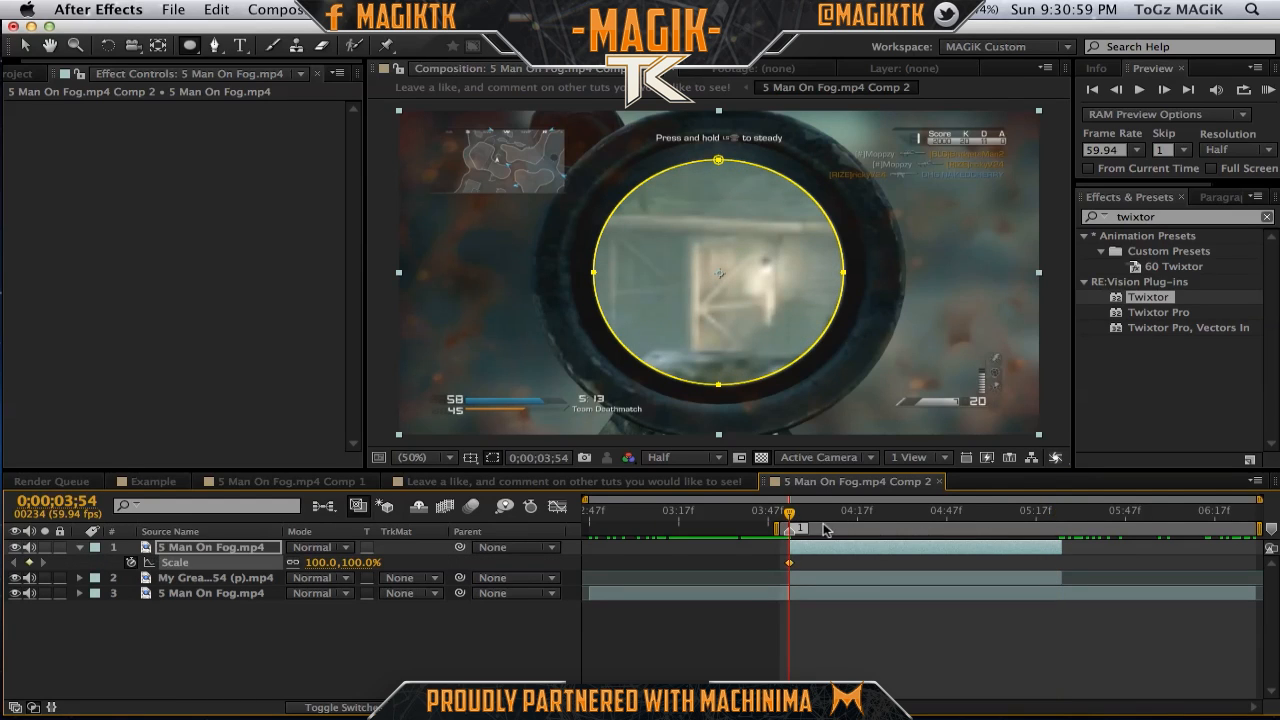
pyautogui.click(1056, 521)
pyautogui.click(30, 562)
pyautogui.click(921, 512)
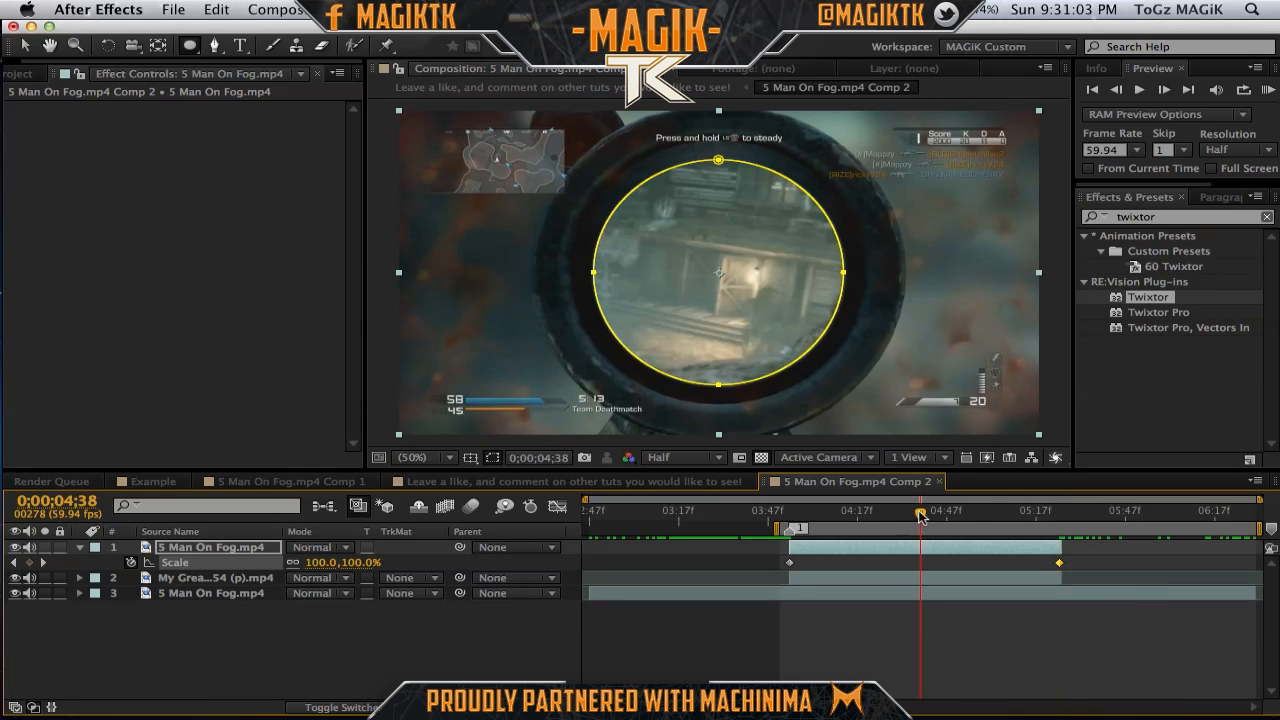
pyautogui.moveTo(318, 565); pyautogui.dragTo(483, 564)
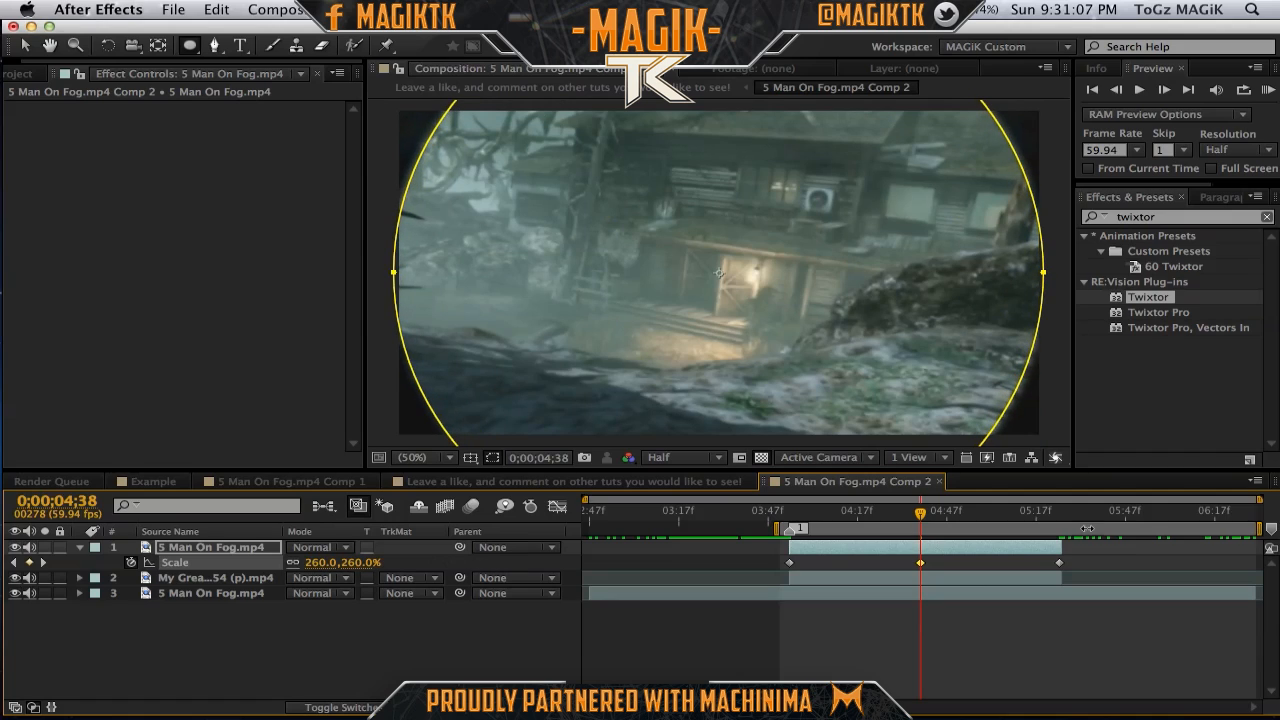
# Easy-ease the 260% scale keyframe and lengthen both its handles in the Graph Editor, then return to the layer bars.
pyautogui.press('F9')
pyautogui.hotkey('shift', 'F3')
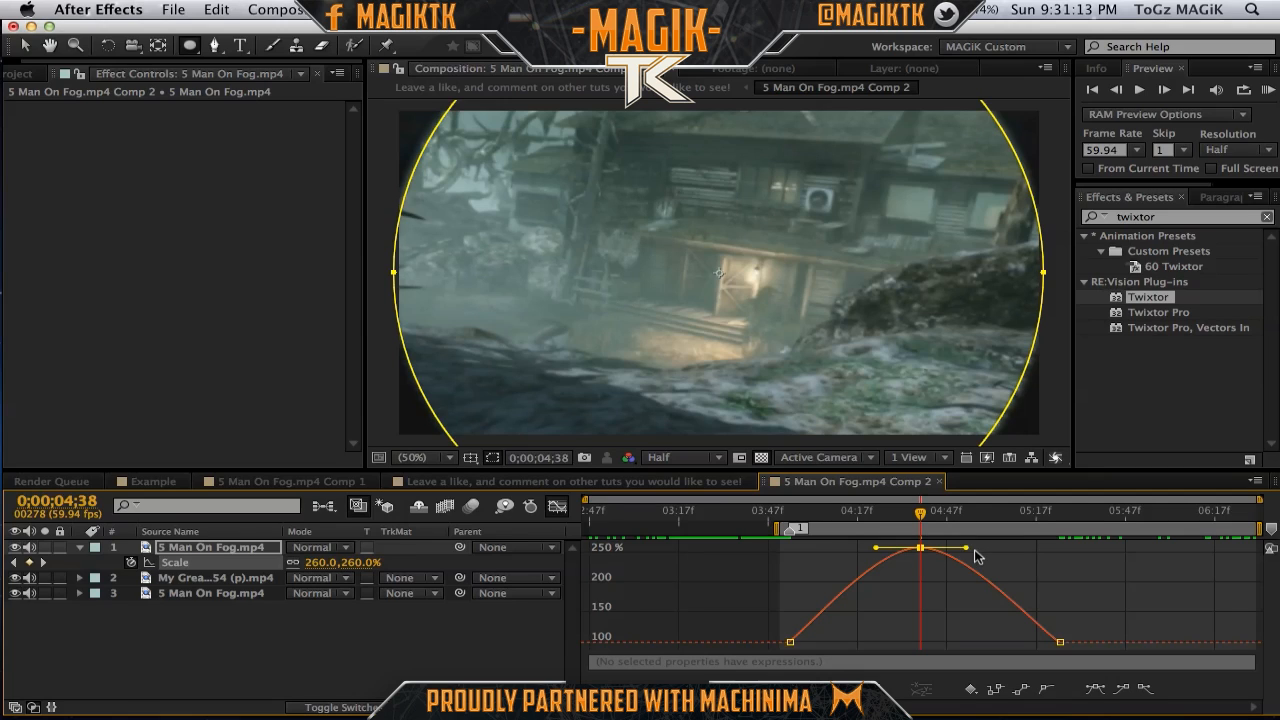
pyautogui.moveTo(966, 548); pyautogui.dragTo(1021, 548)
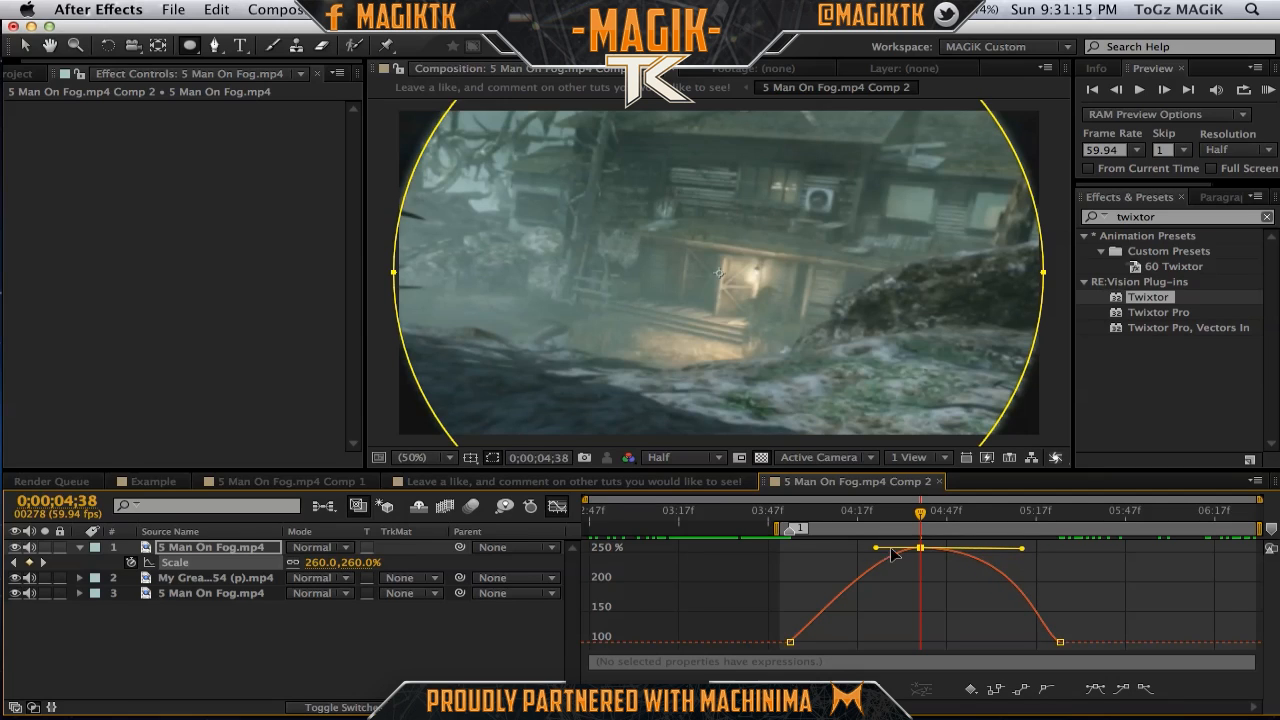
pyautogui.moveTo(870, 547); pyautogui.dragTo(816, 548)
pyautogui.click(920, 548)
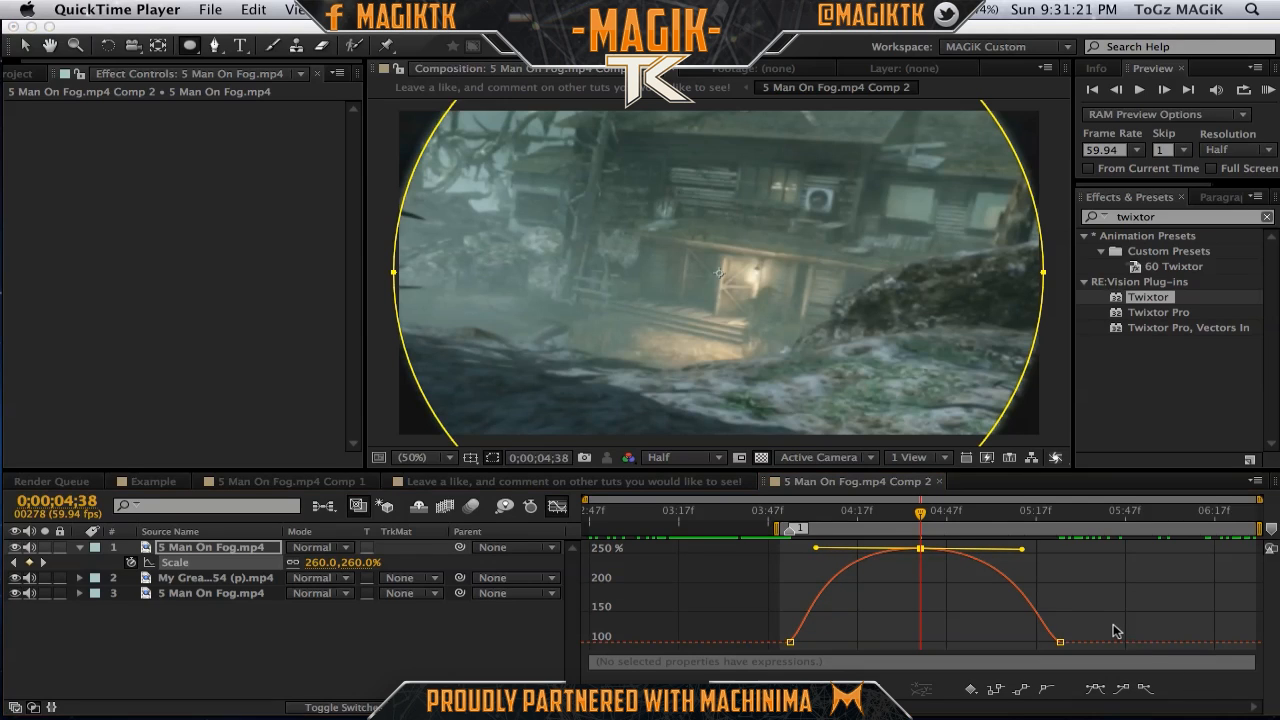
pyautogui.click(554, 512)
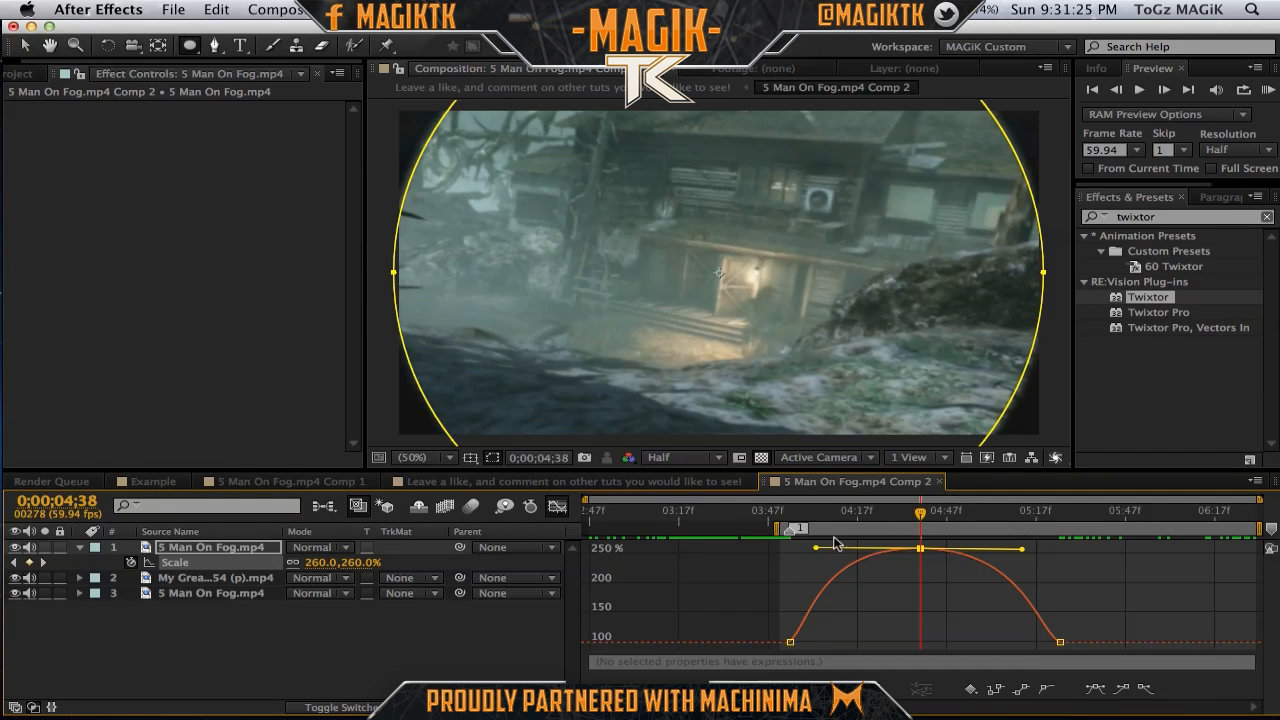
pyautogui.click(557, 506)
# Scrub through the scope's scale animation and compare the frames on both sides of the cut at 0;00;03;54.
pyautogui.click(796, 516)
pyautogui.moveTo(798, 516); pyautogui.dragTo(1034, 513)
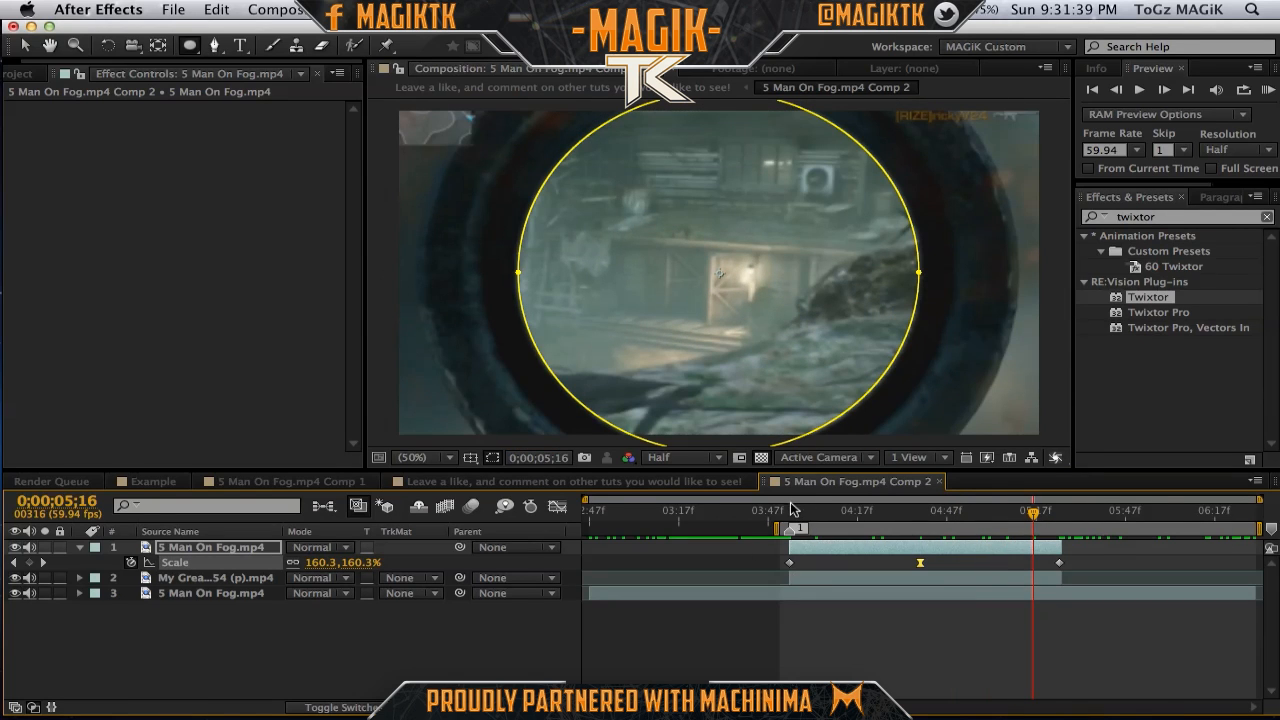
pyautogui.click(790, 511)
pyautogui.press('pageup')
pyautogui.press('pagedown')
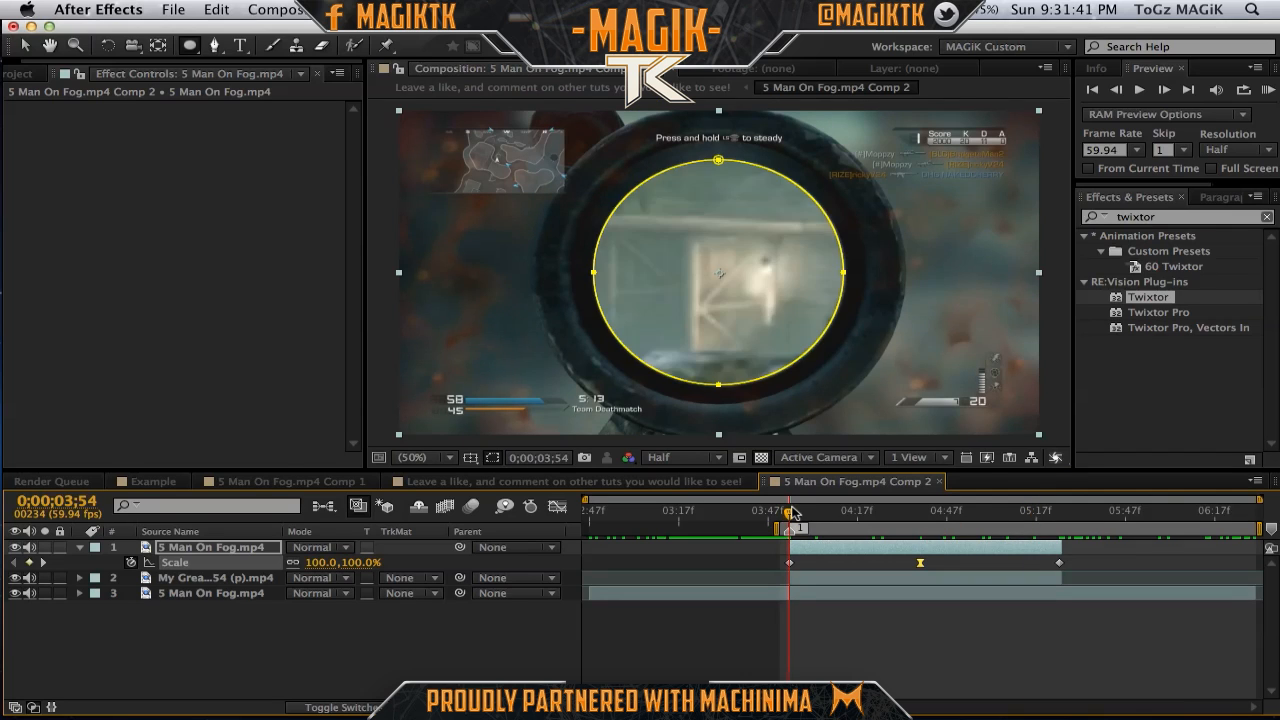
pyautogui.press('pageup')
pyautogui.press('pagedown')
# Apply the Sharpen effect to the capture layer with a Sharpen Amount of 10.
pyautogui.click(770, 642)
pyautogui.click(252, 580)
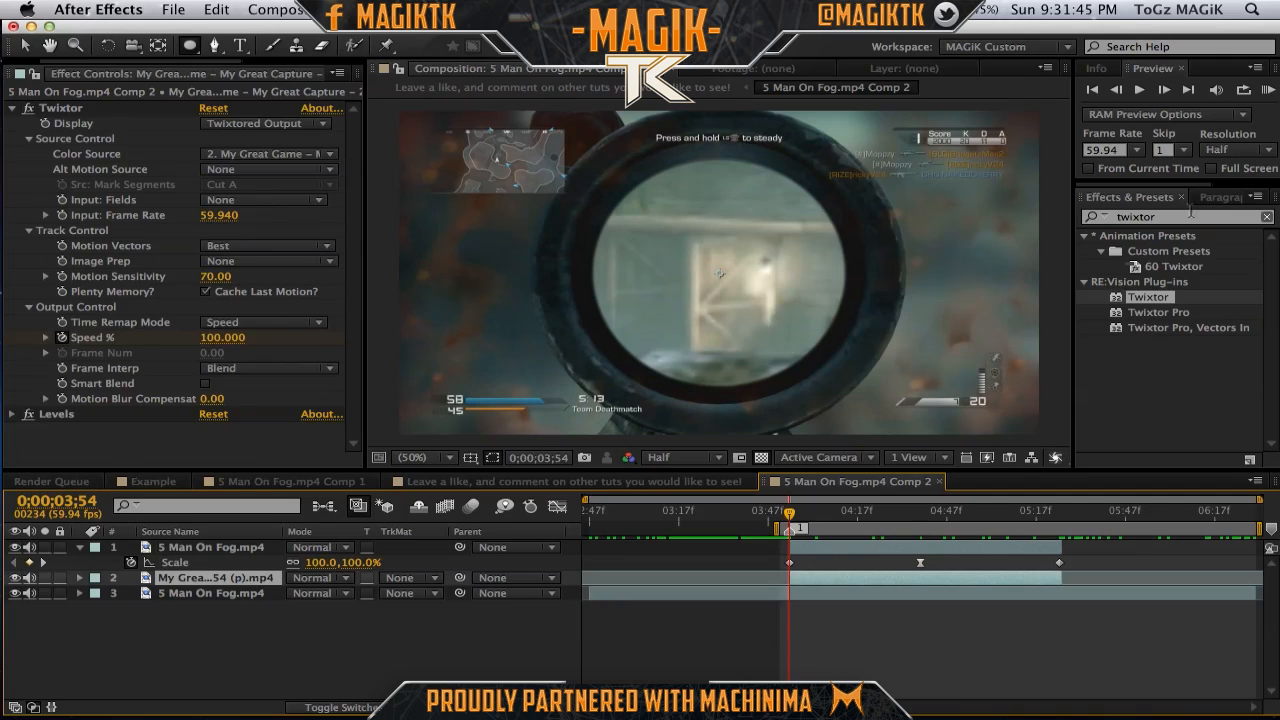
pyautogui.click(1167, 218)
pyautogui.write('sharpen')
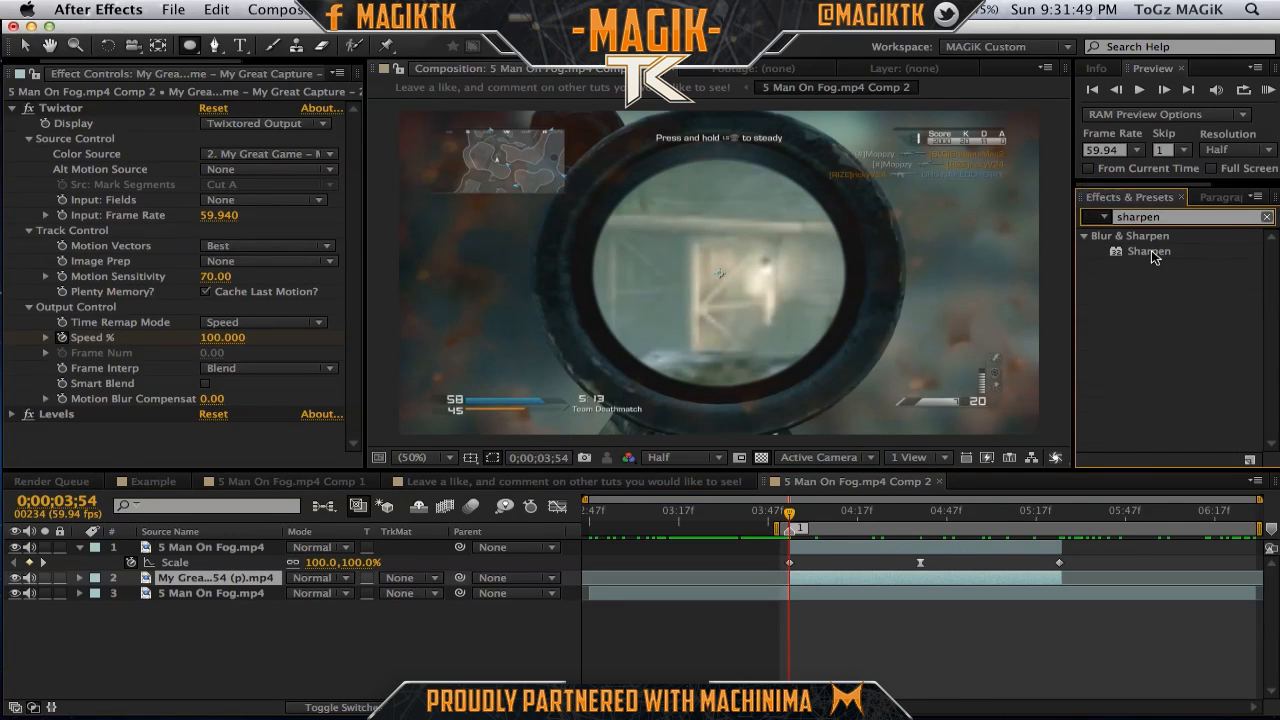
pyautogui.moveTo(1151, 253); pyautogui.dragTo(276, 438)
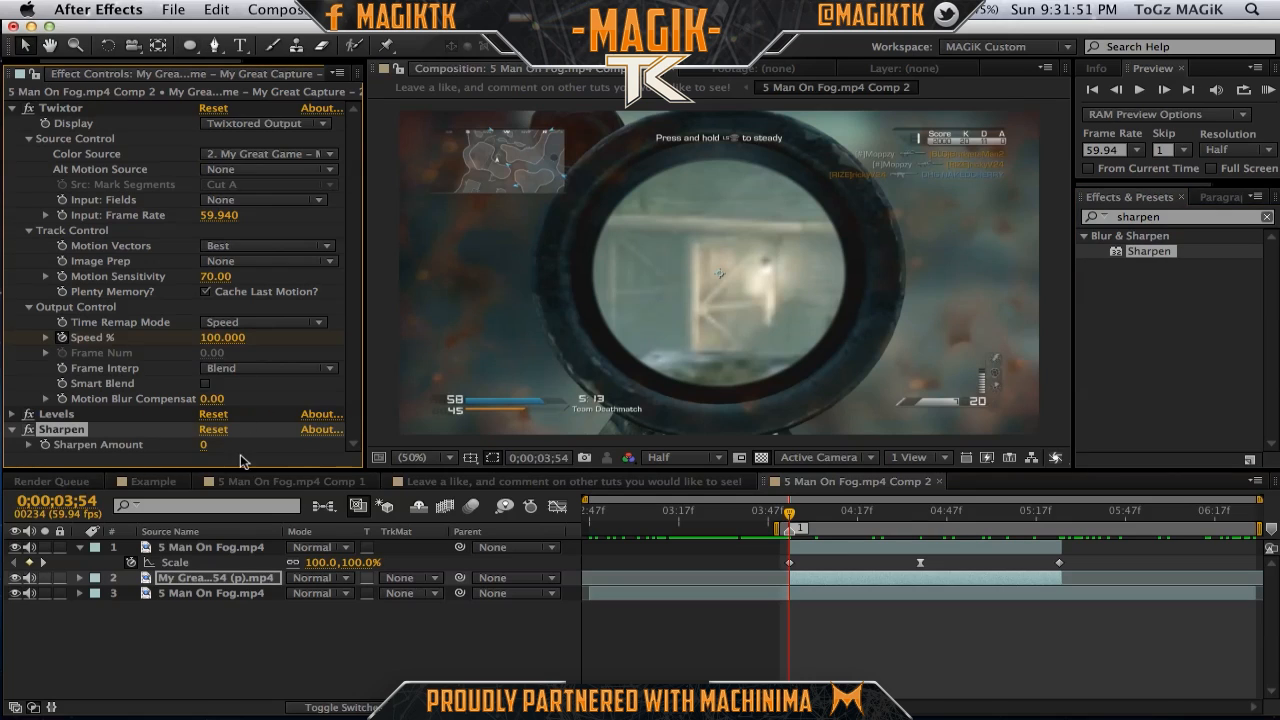
pyautogui.click(204, 446)
pyautogui.write('10')
pyautogui.press('Return')
# Apply the Video Copilot Twitch effect to the capture layer and keyframe its Amount at 100 at 0;00;03;54.
pyautogui.click(222, 596)
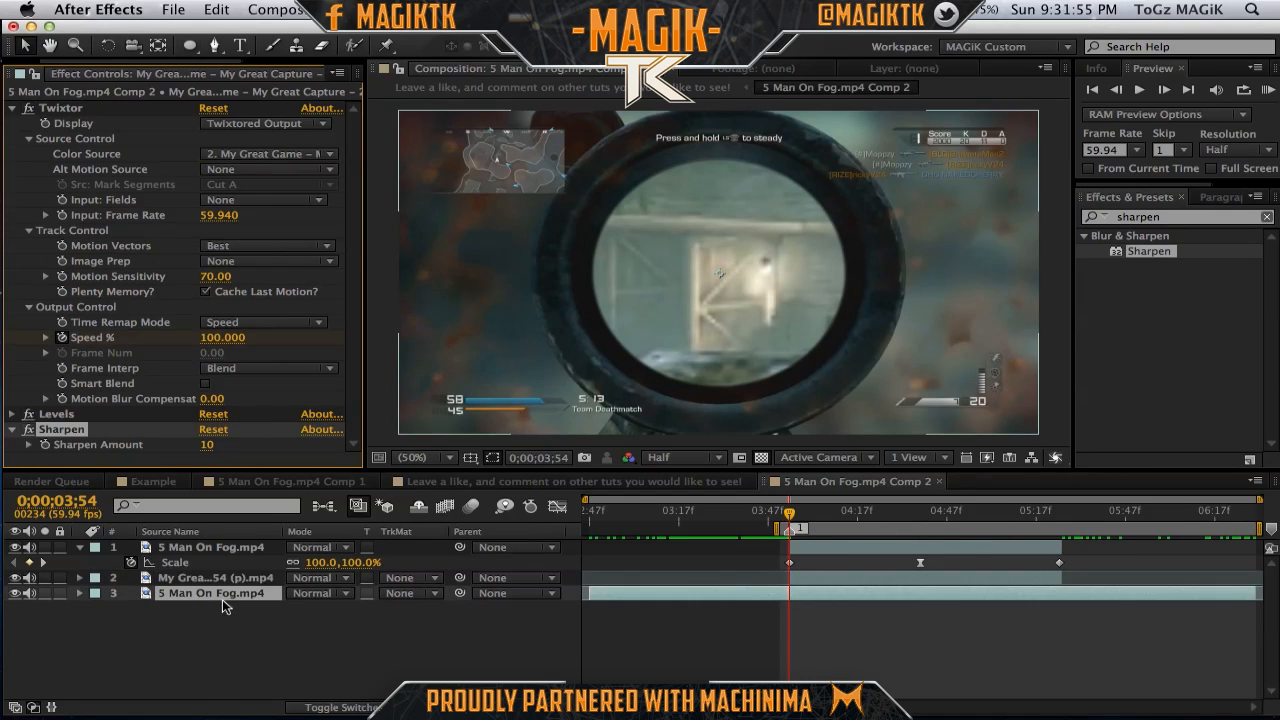
pyautogui.click(241, 580)
pyautogui.click(1205, 216)
pyautogui.write('twitch')
pyautogui.moveTo(1145, 327); pyautogui.dragTo(208, 442)
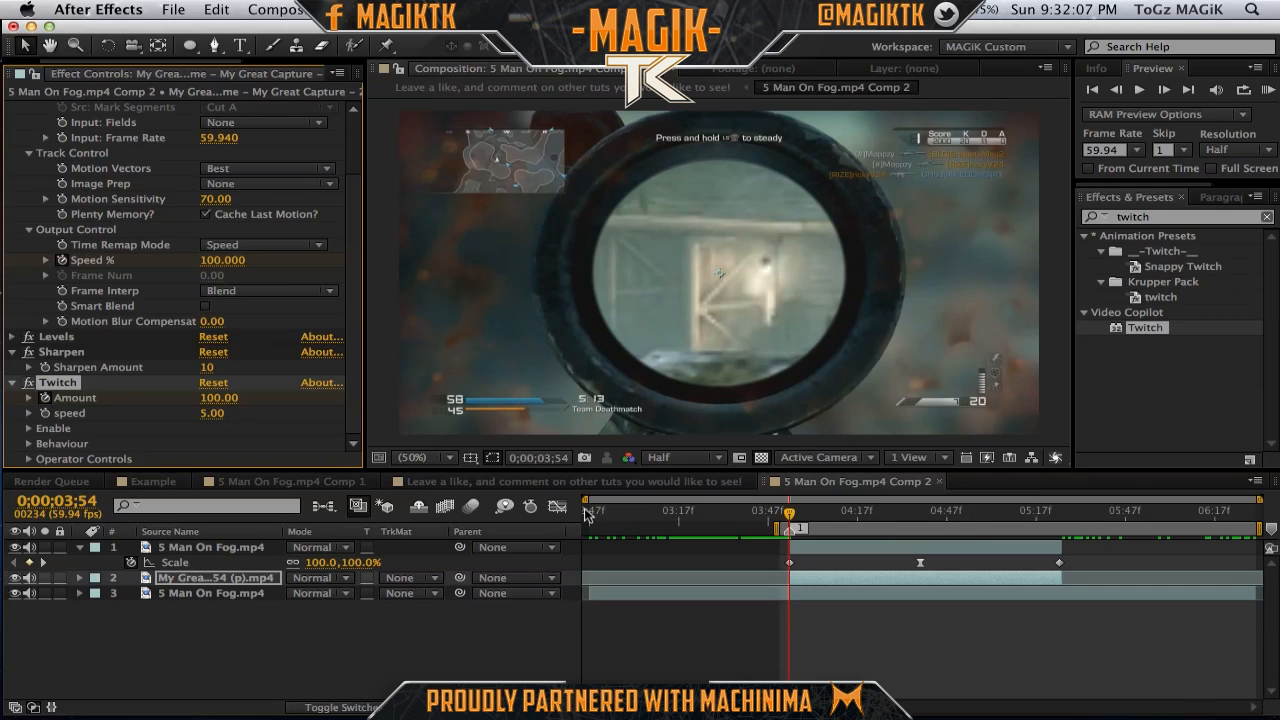
# Keyframe the capture layer's Twitch Amount at 0 at 0;00;04;39, at the middle scale keyframe.
pyautogui.click(925, 517)
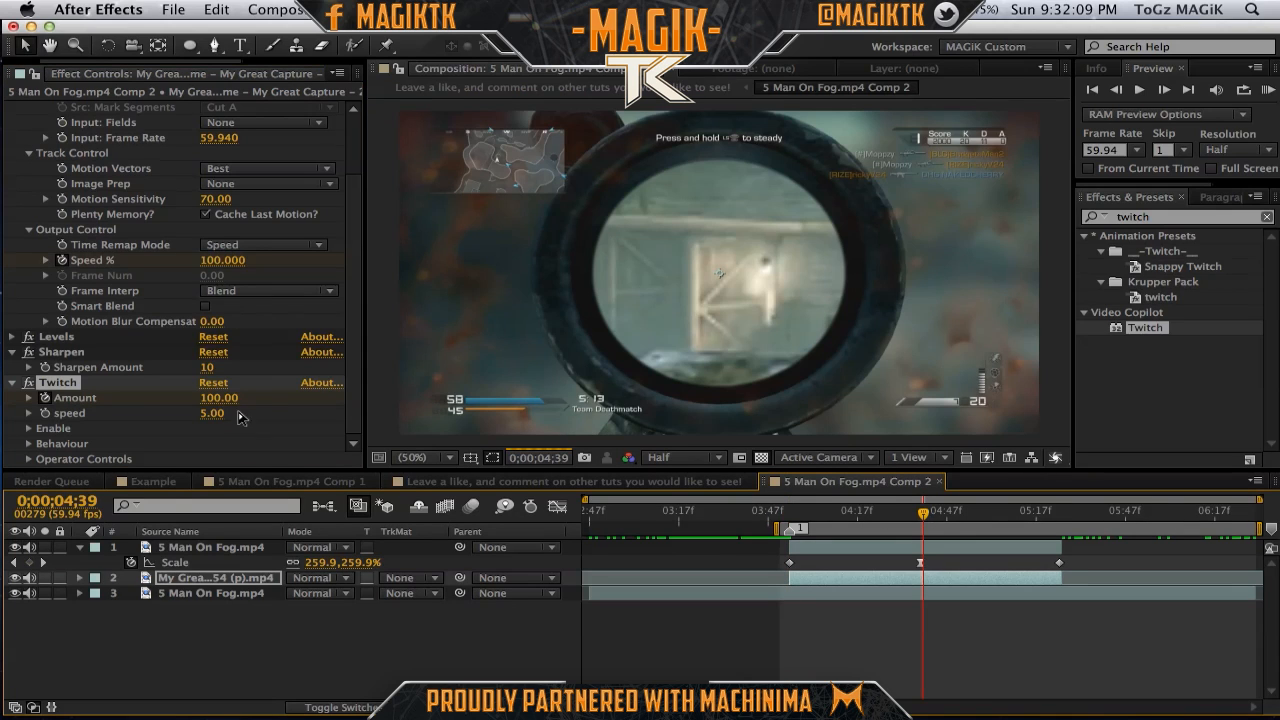
pyautogui.click(266, 379)
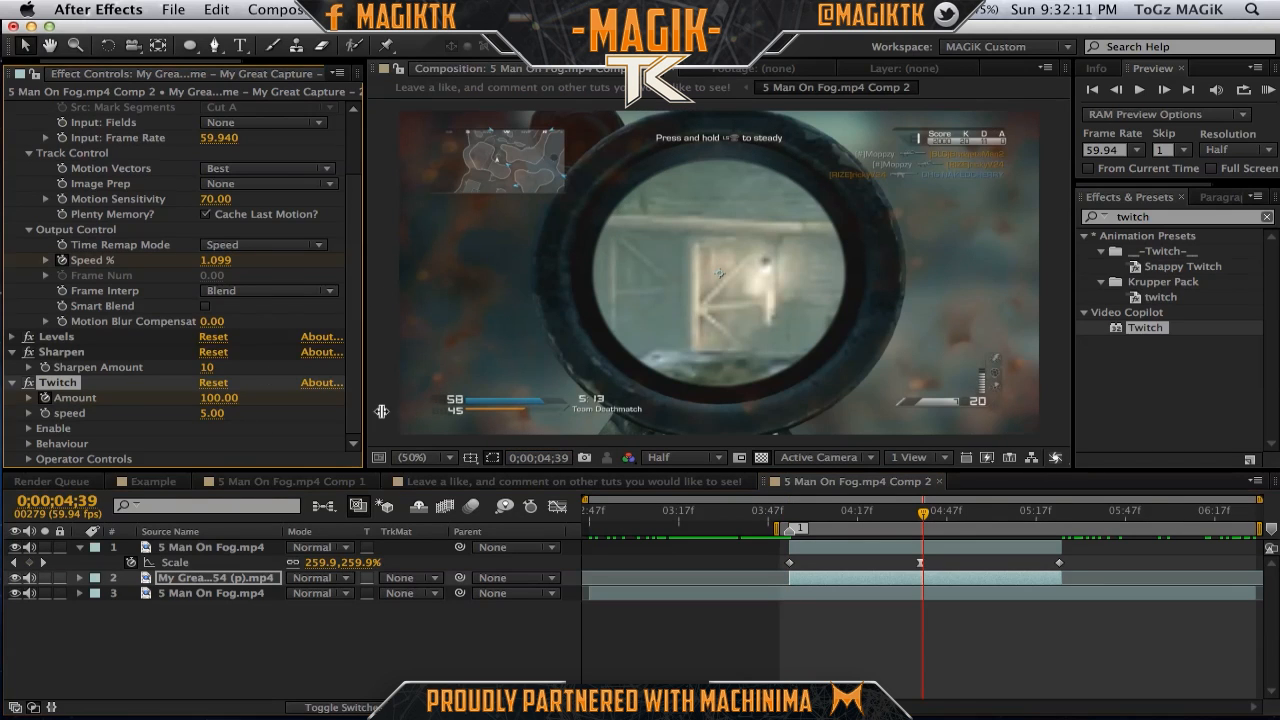
pyautogui.press('Return')
pyautogui.press('Return')
pyautogui.click(220, 400)
pyautogui.write('0')
pyautogui.press('Return')
# Keyframe the Twitch Amount at 100 at 0;00;05;25, at the last scale keyframe.
pyautogui.moveTo(1048, 512); pyautogui.dragTo(1059, 512)
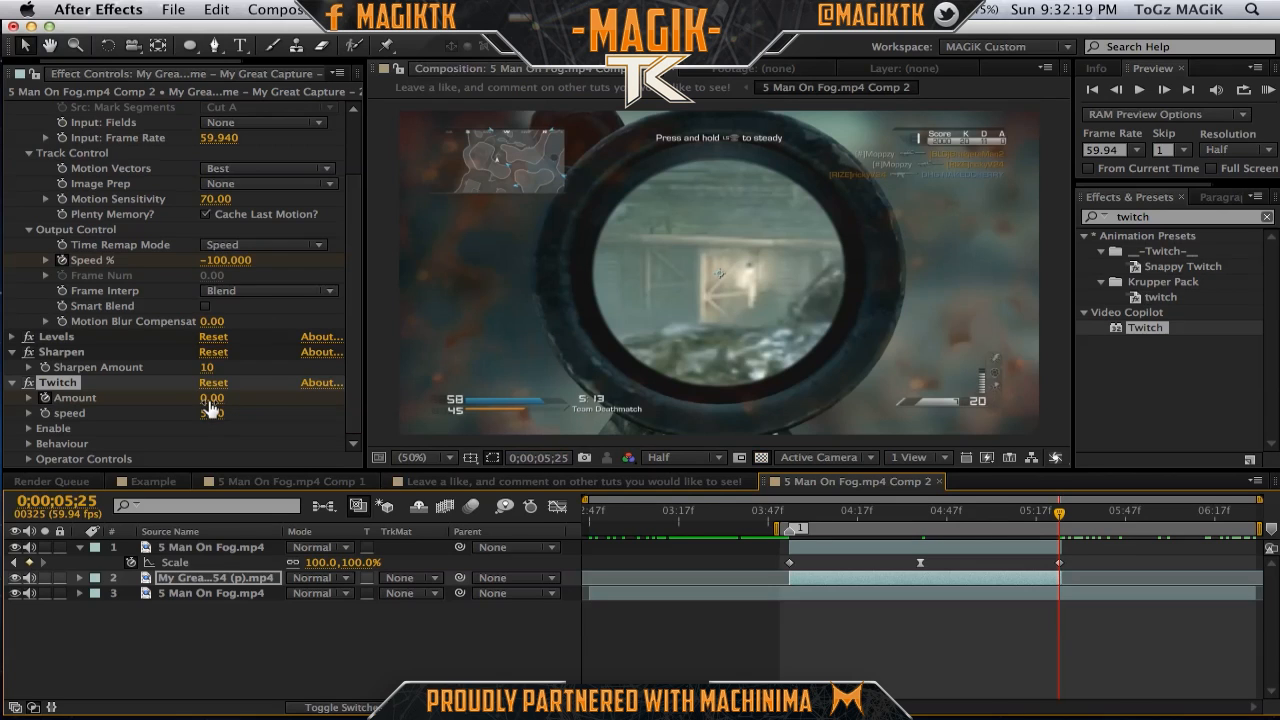
pyautogui.click(209, 401)
pyautogui.write('10')
pyautogui.press('Return')
pyautogui.click(227, 400)
pyautogui.write('100')
pyautogui.press('Return')
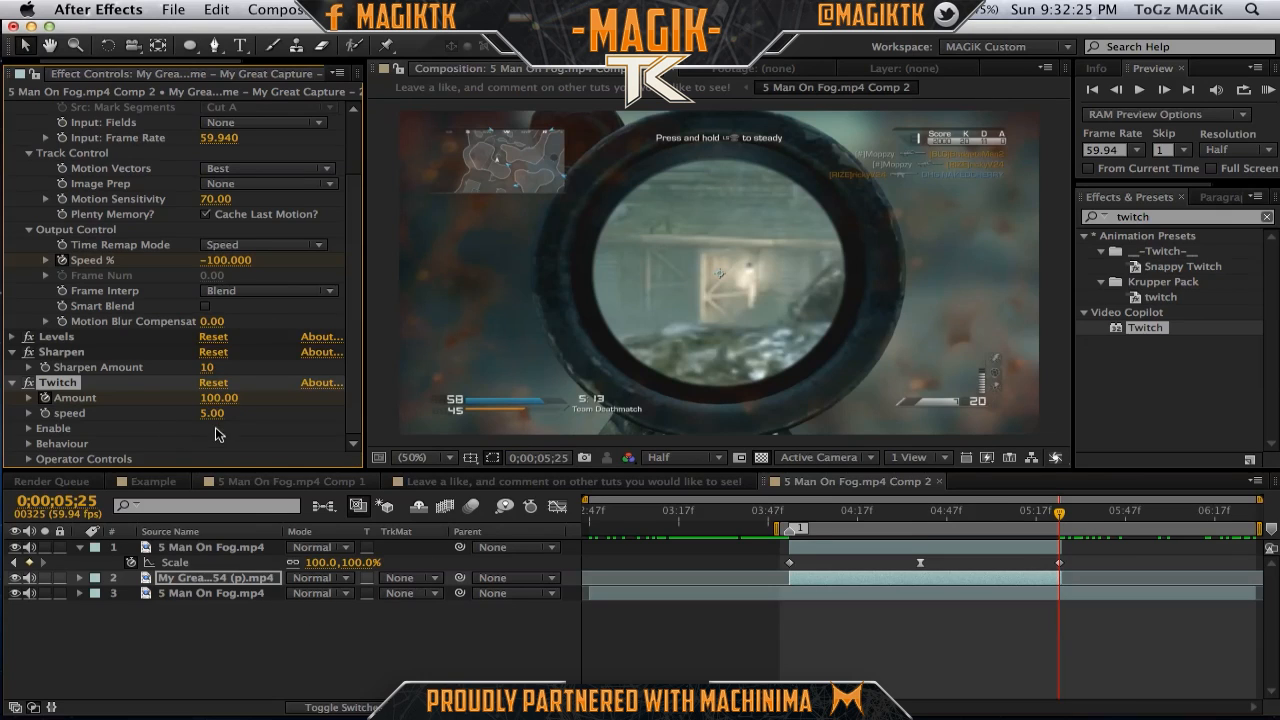
# Set the Twitch speed to 25 and enable only its Slide operator.
pyautogui.click(212, 413)
pyautogui.press('Return')
pyautogui.click(28, 428)
pyautogui.scroll(-2, 306, 343)
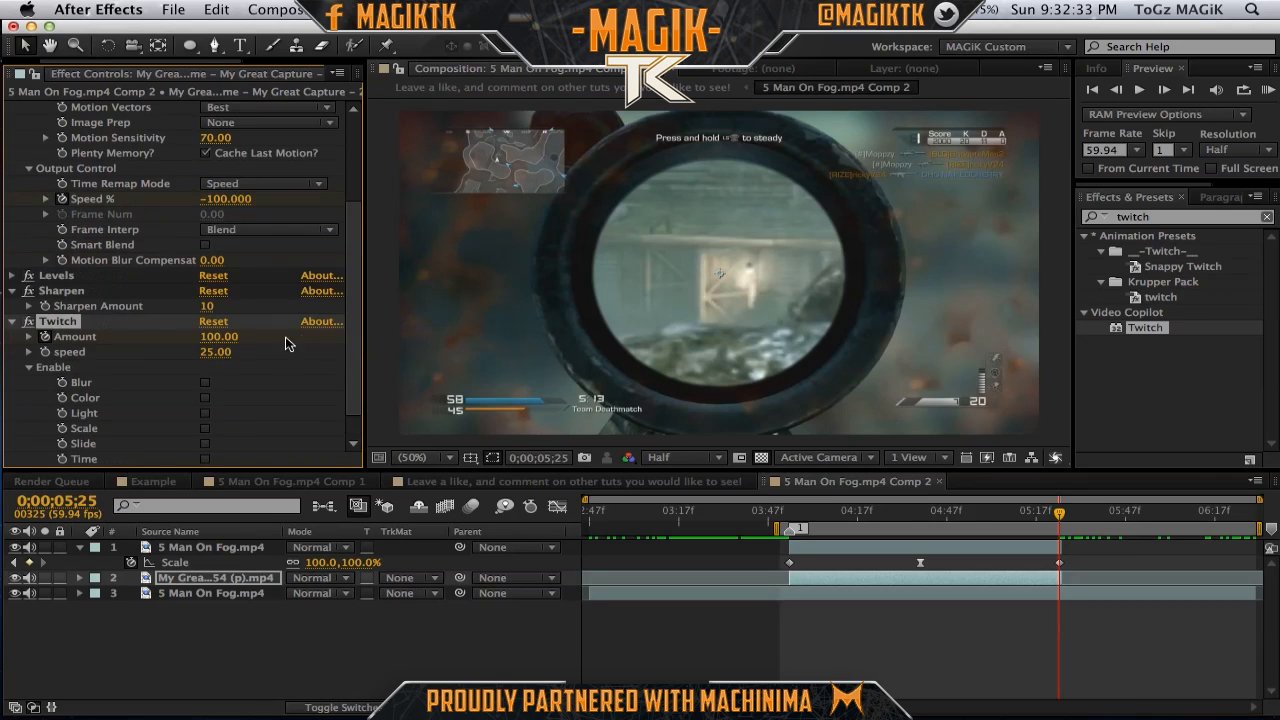
pyautogui.scroll(-2, 250, 390)
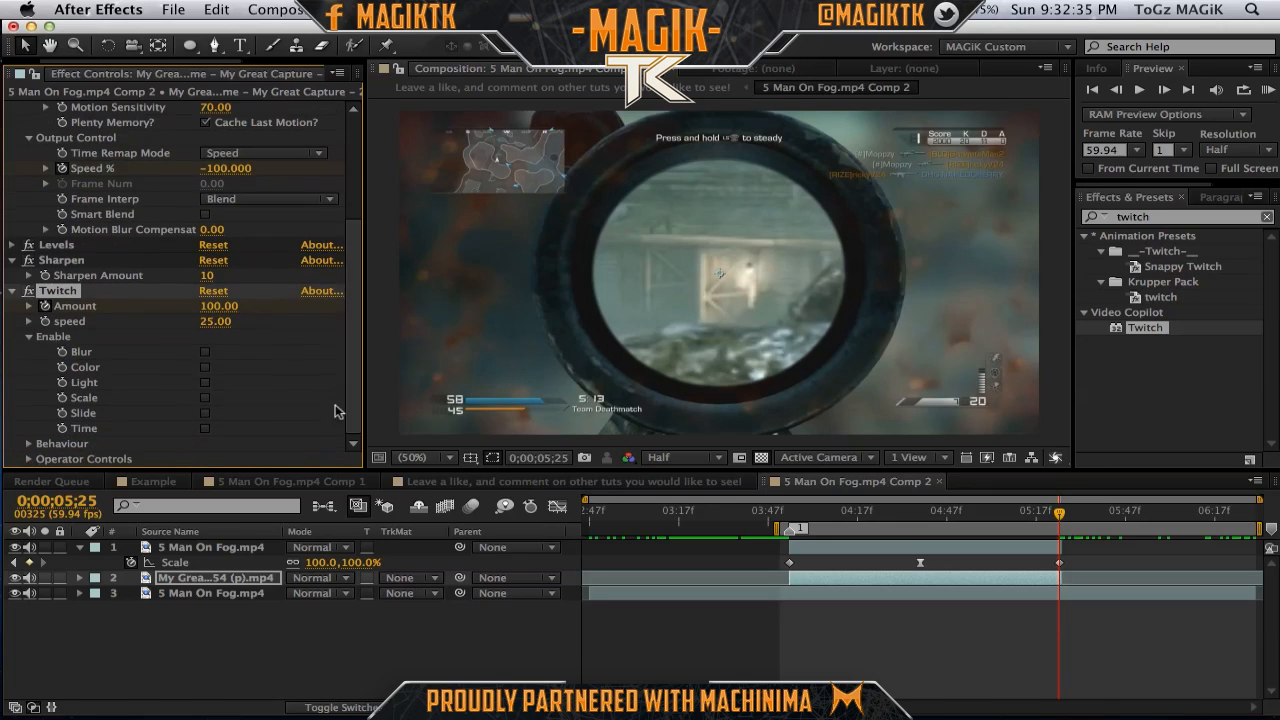
pyautogui.click(204, 413)
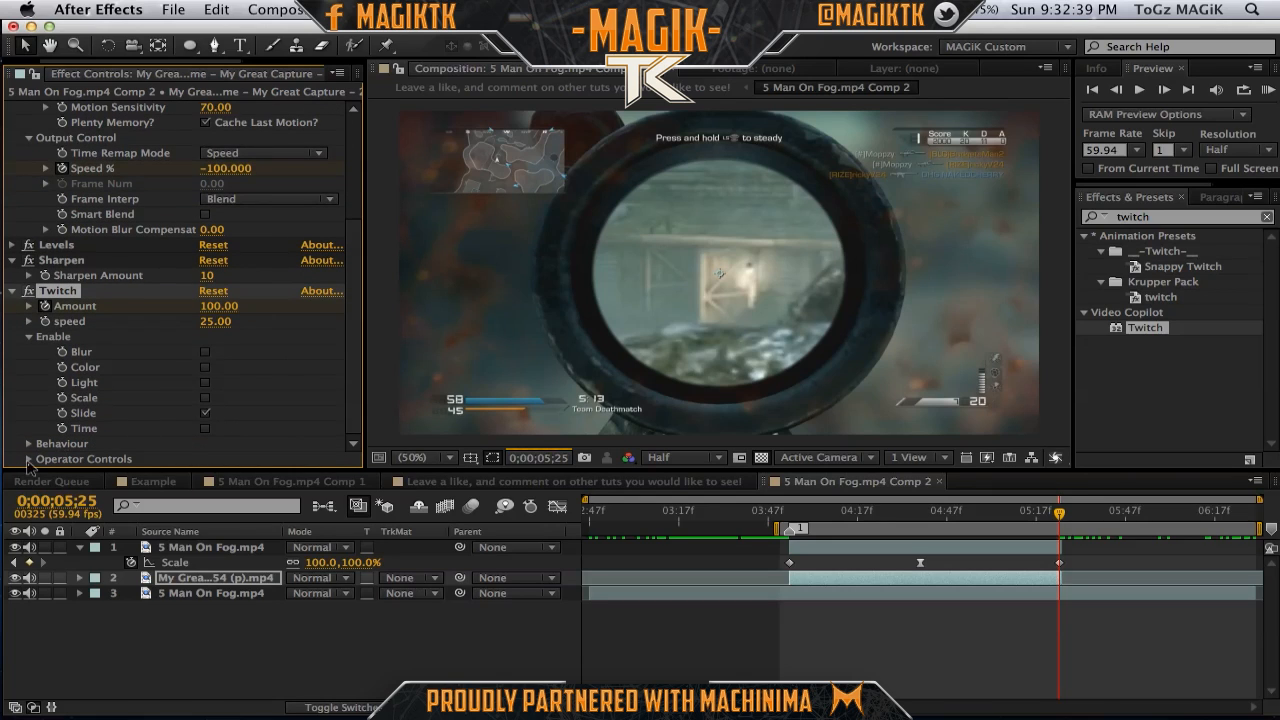
# In Twitch's Slide operator controls, set Slide Amount to 5 and Slide RGB Split to 10.
pyautogui.click(29, 459)
pyautogui.scroll(-3, 278, 393)
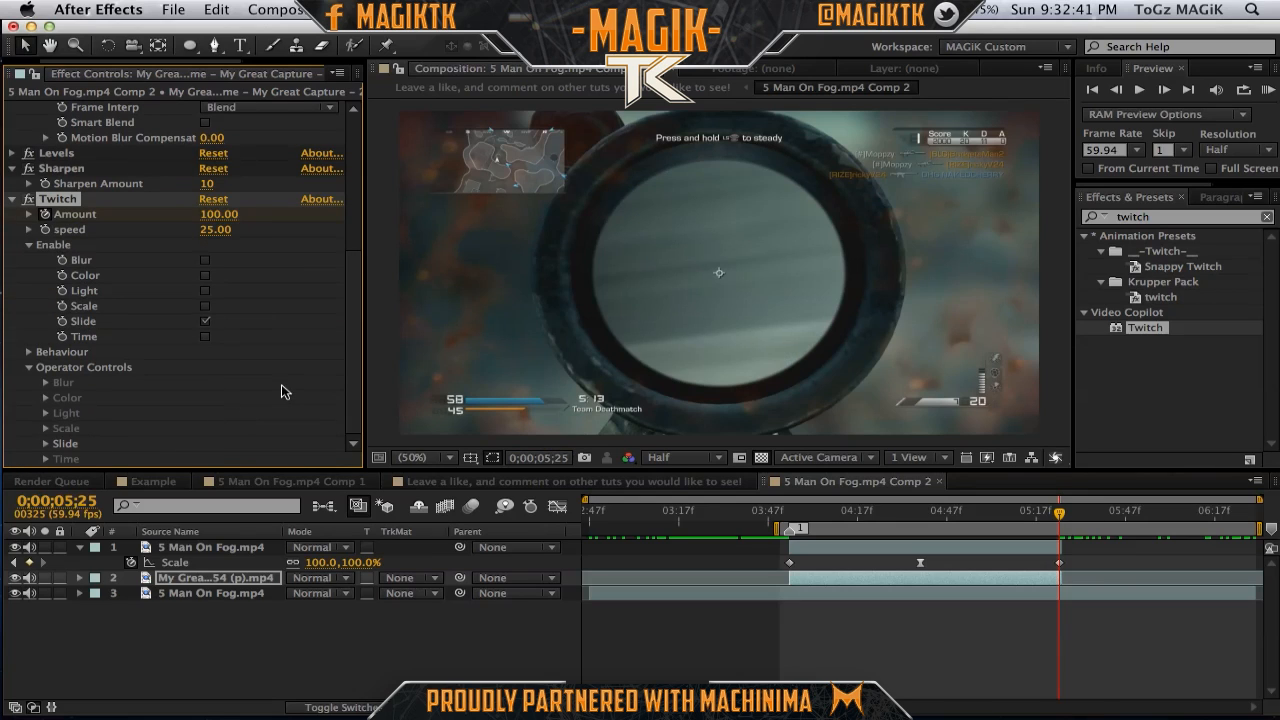
pyautogui.click(45, 443)
pyautogui.scroll(-4, 237, 340)
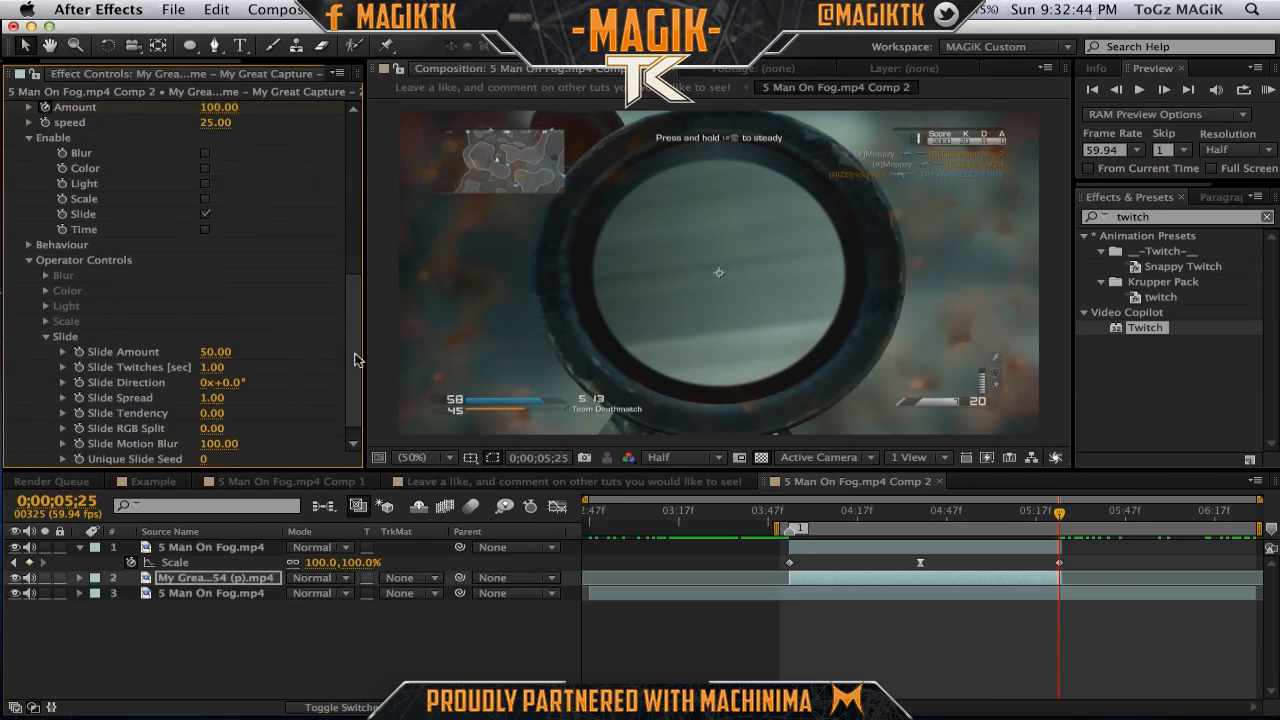
pyautogui.click(226, 342)
pyautogui.write('5')
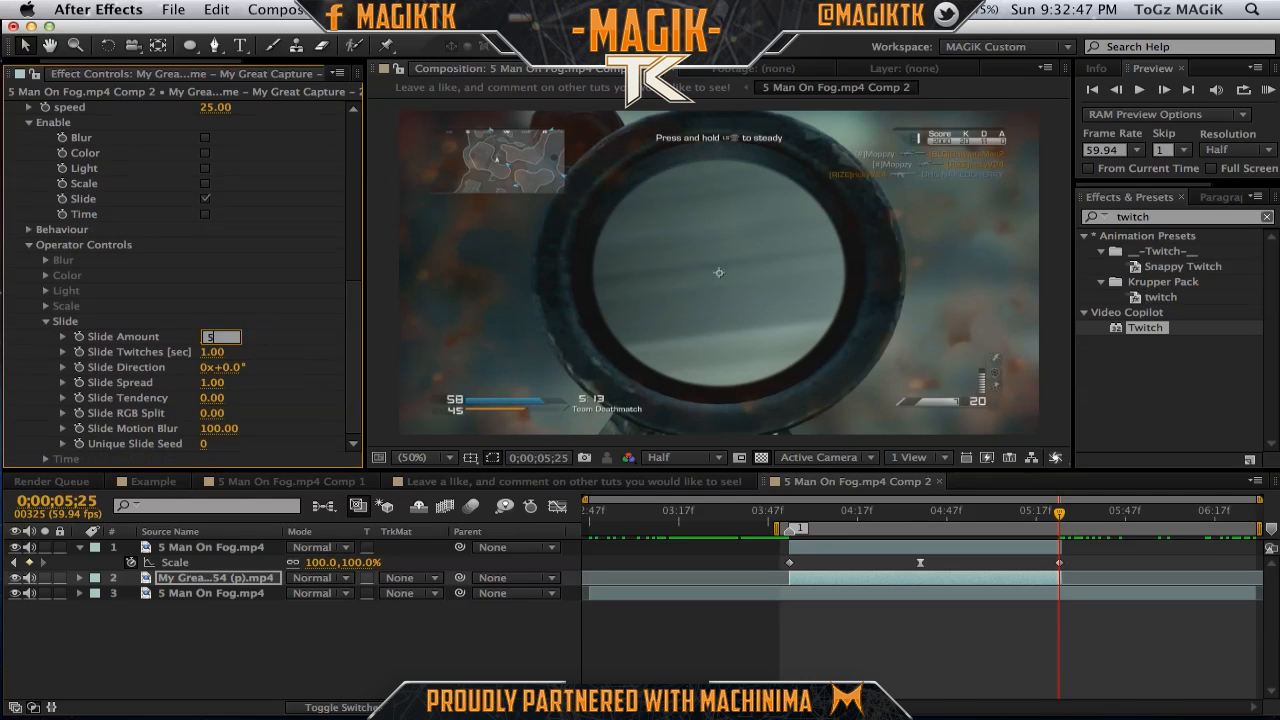
pyautogui.click(212, 413)
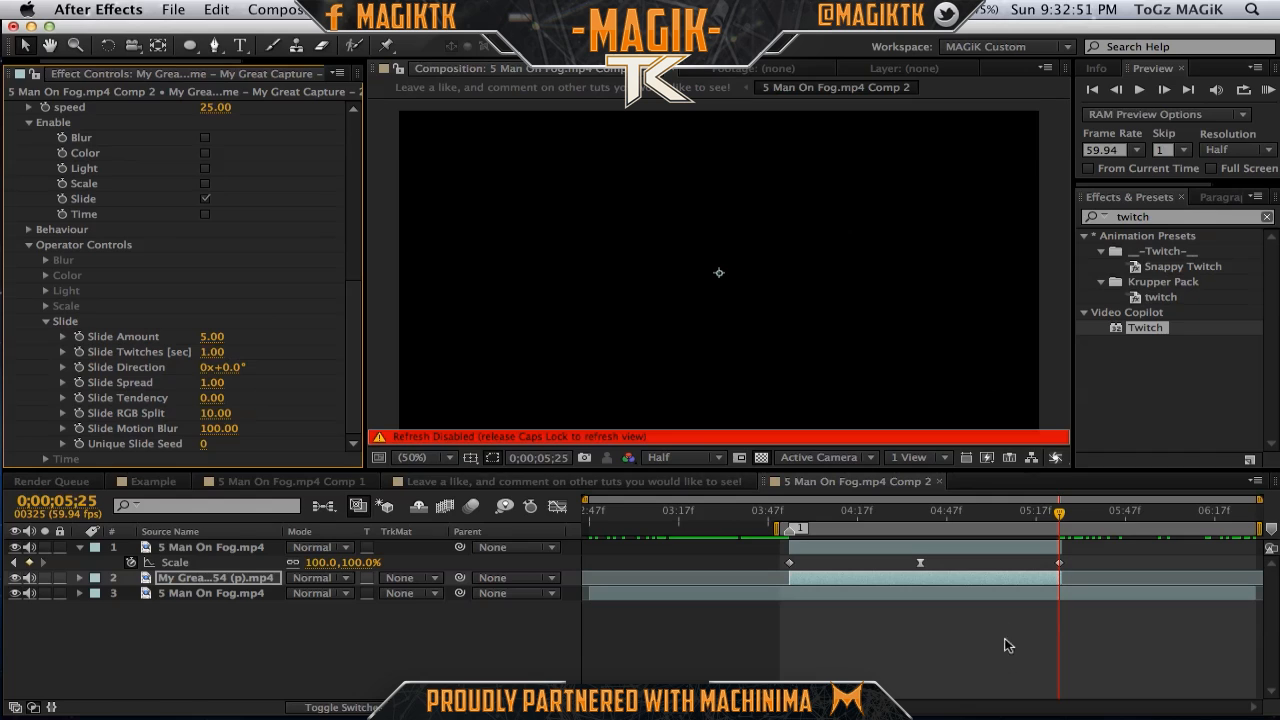
# Re-enable view refresh and RAM-preview the scope effect with the Twitch slide applied.
pyautogui.moveTo(858, 514); pyautogui.dragTo(786, 515)
pyautogui.press('capslock')
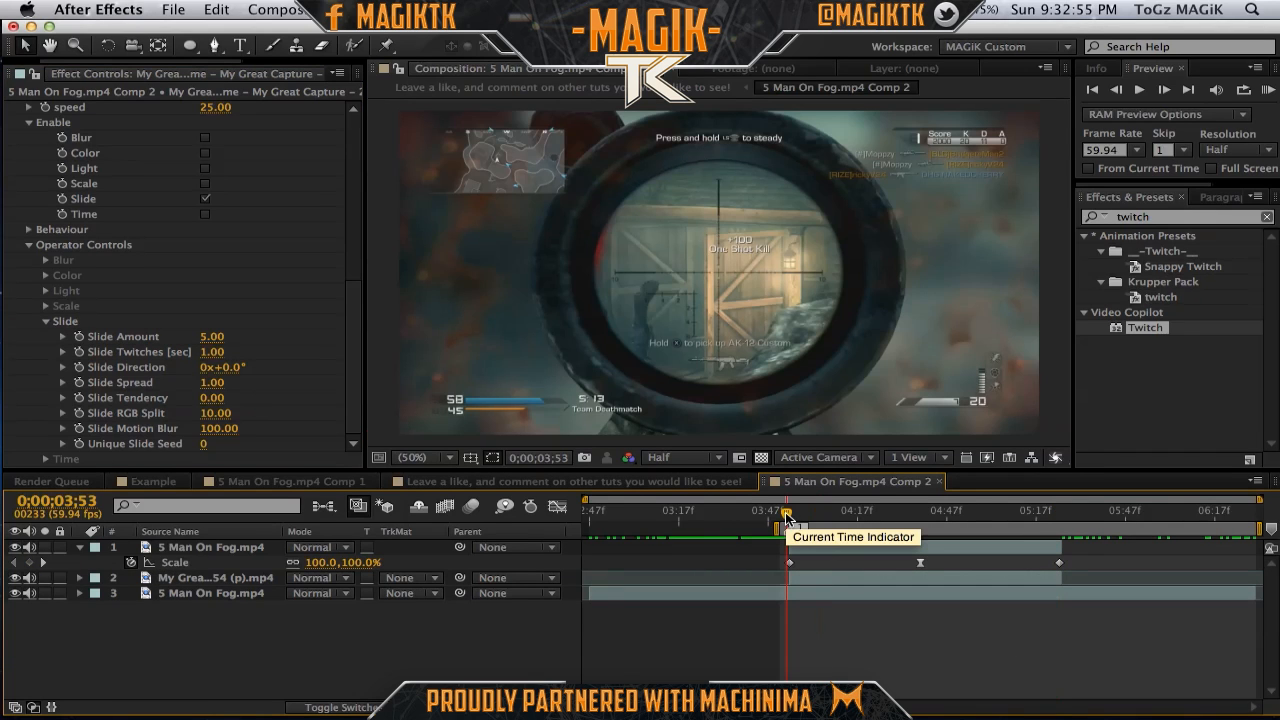
pyautogui.click(1267, 90)
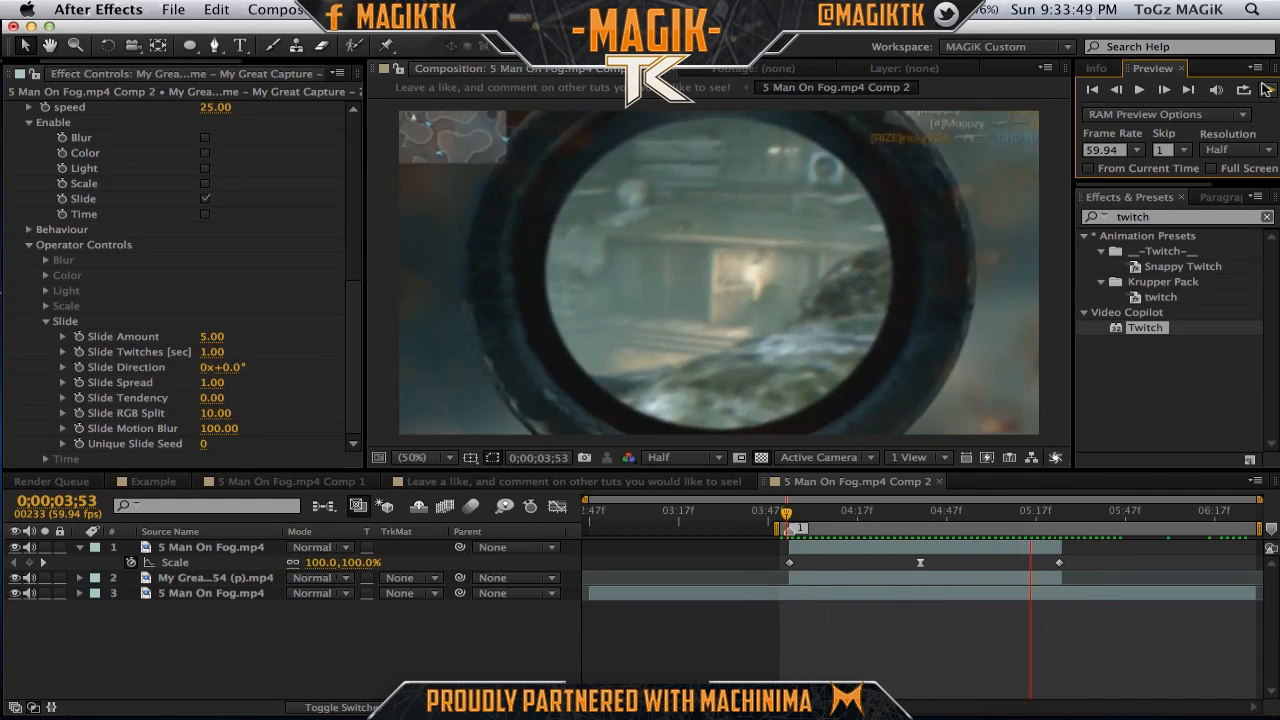
# Reveal the capture layer's keyframes, examine the middle Twitch Amount keyframe, and collapse the layer again.
pyautogui.click(240, 580)
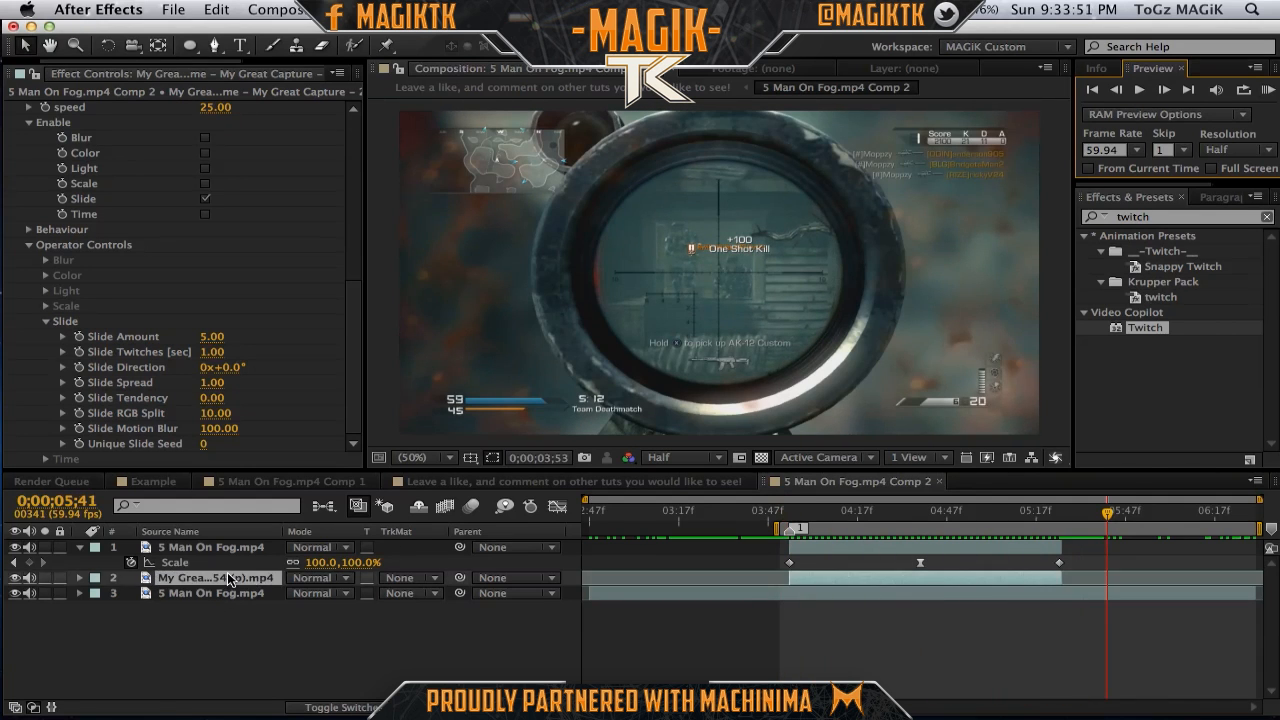
pyautogui.press('u')
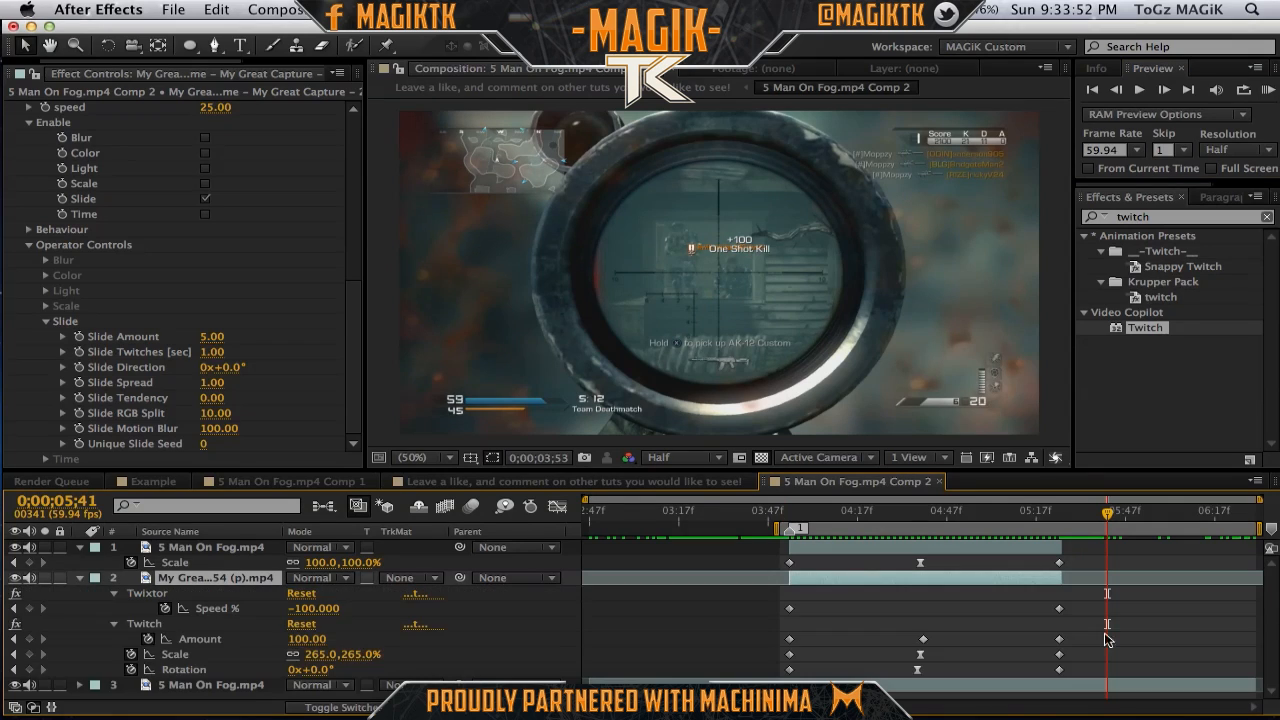
pyautogui.click(923, 639)
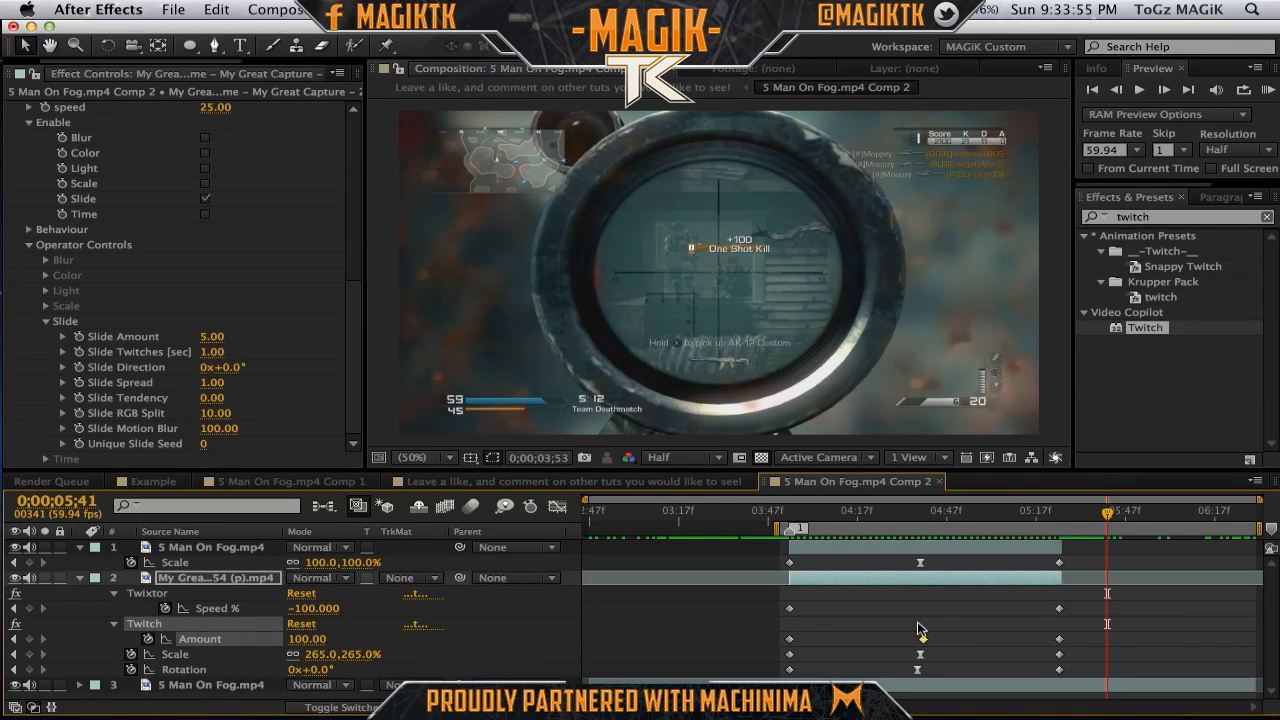
pyautogui.click(923, 640)
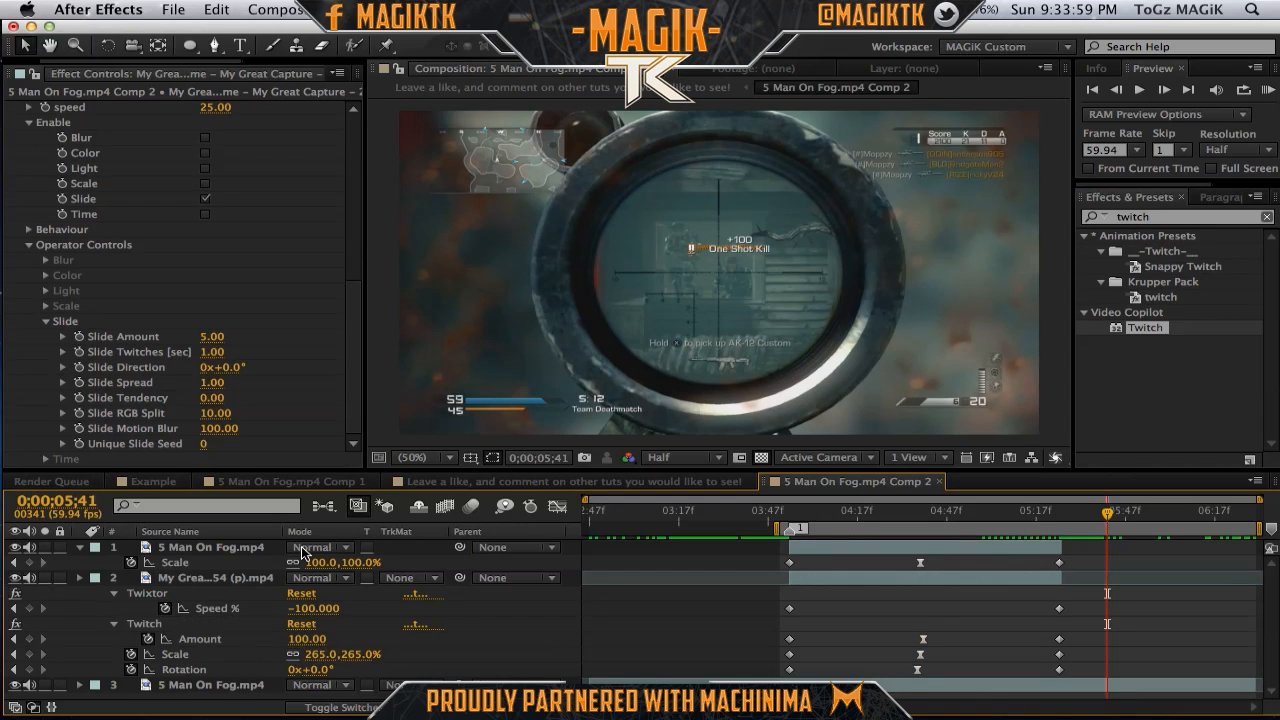
pyautogui.click(80, 578)
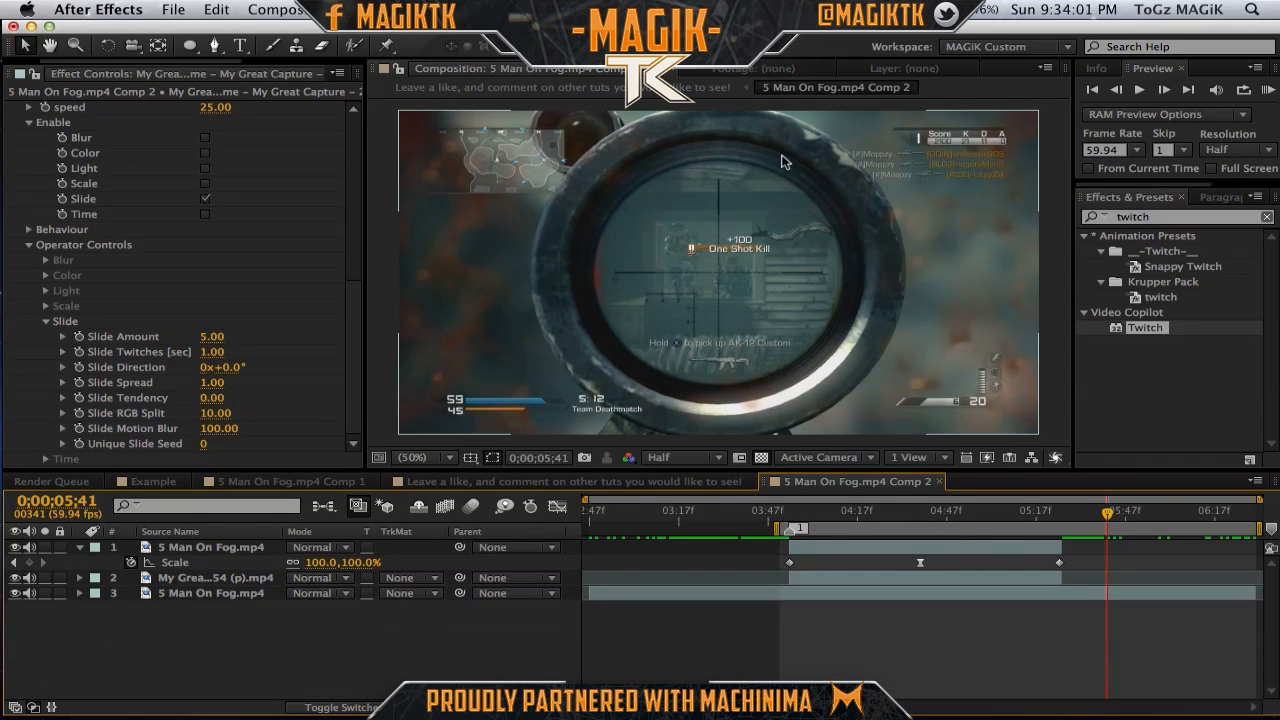
# Split the full-length gameplay layer beneath the capture at 0;00;03;54.
pyautogui.click(262, 594)
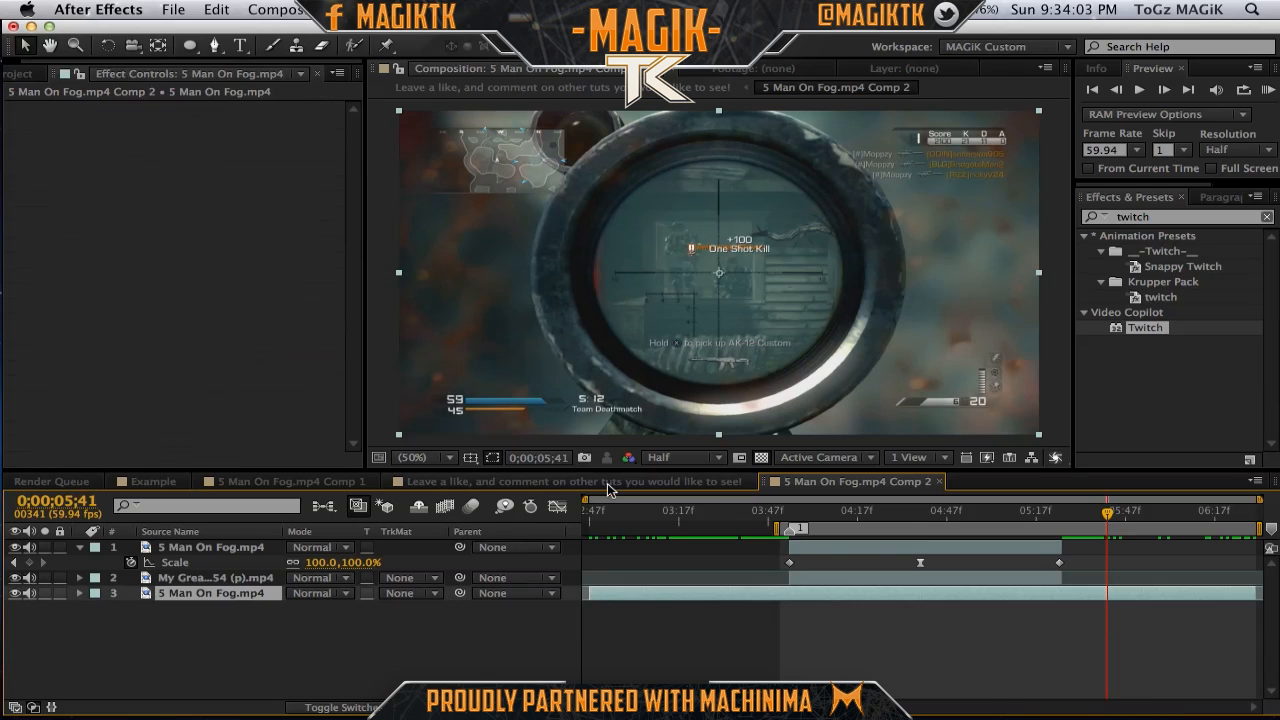
pyautogui.moveTo(783, 511); pyautogui.dragTo(791, 513)
pyautogui.press('super+shift+d')
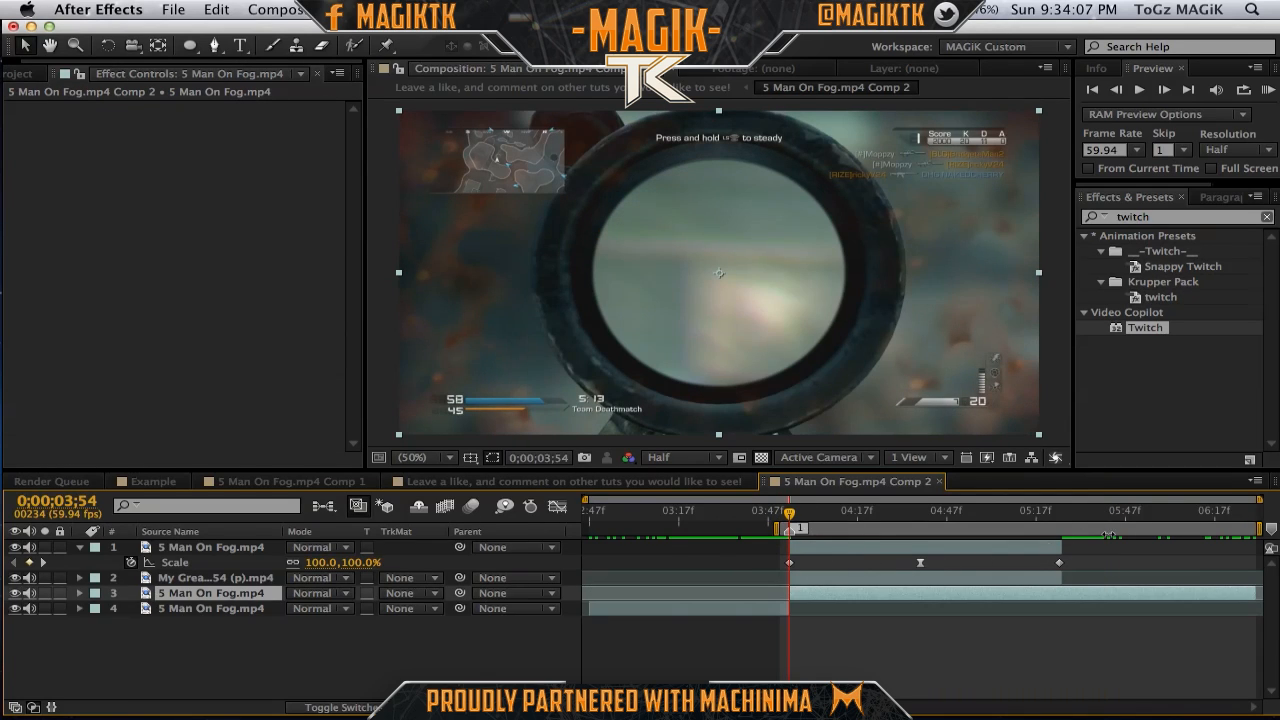
# Shift the second gameplay part later, trim its start to 0;00;05;26 where the scope layers end, and RAM-preview the result.
pyautogui.click(1060, 512)
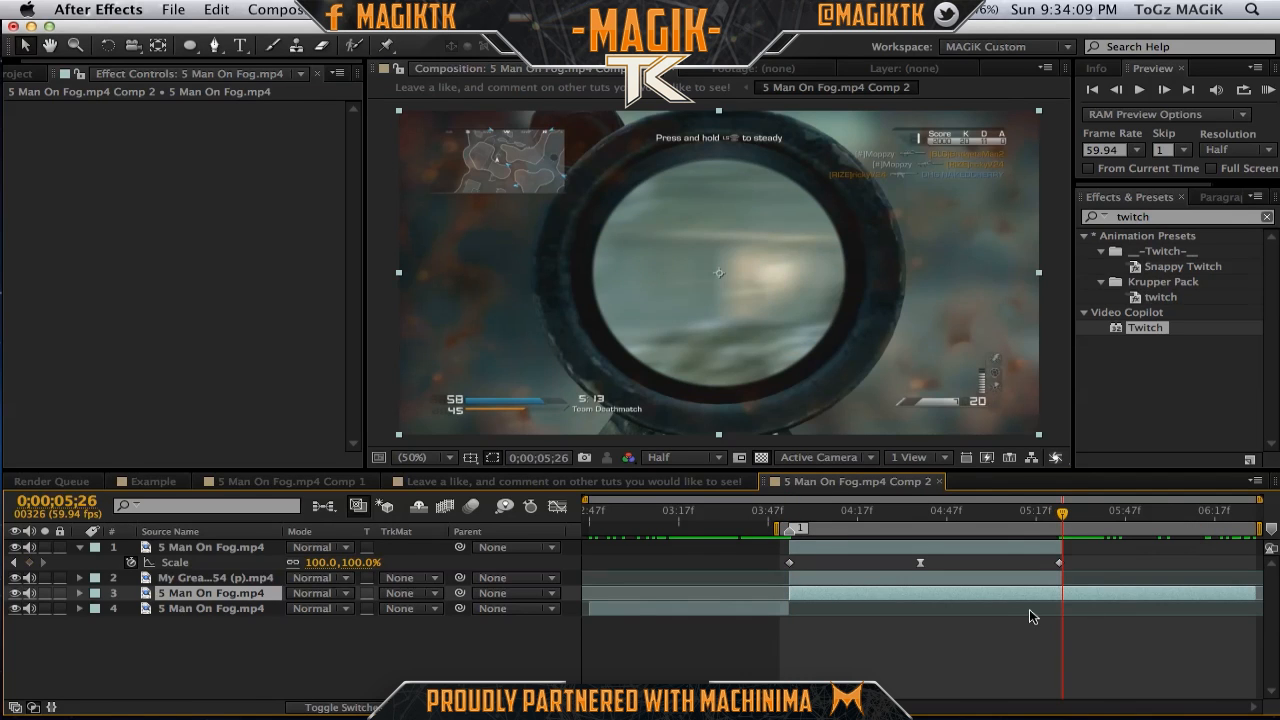
pyautogui.moveTo(1009, 600); pyautogui.dragTo(1058, 596)
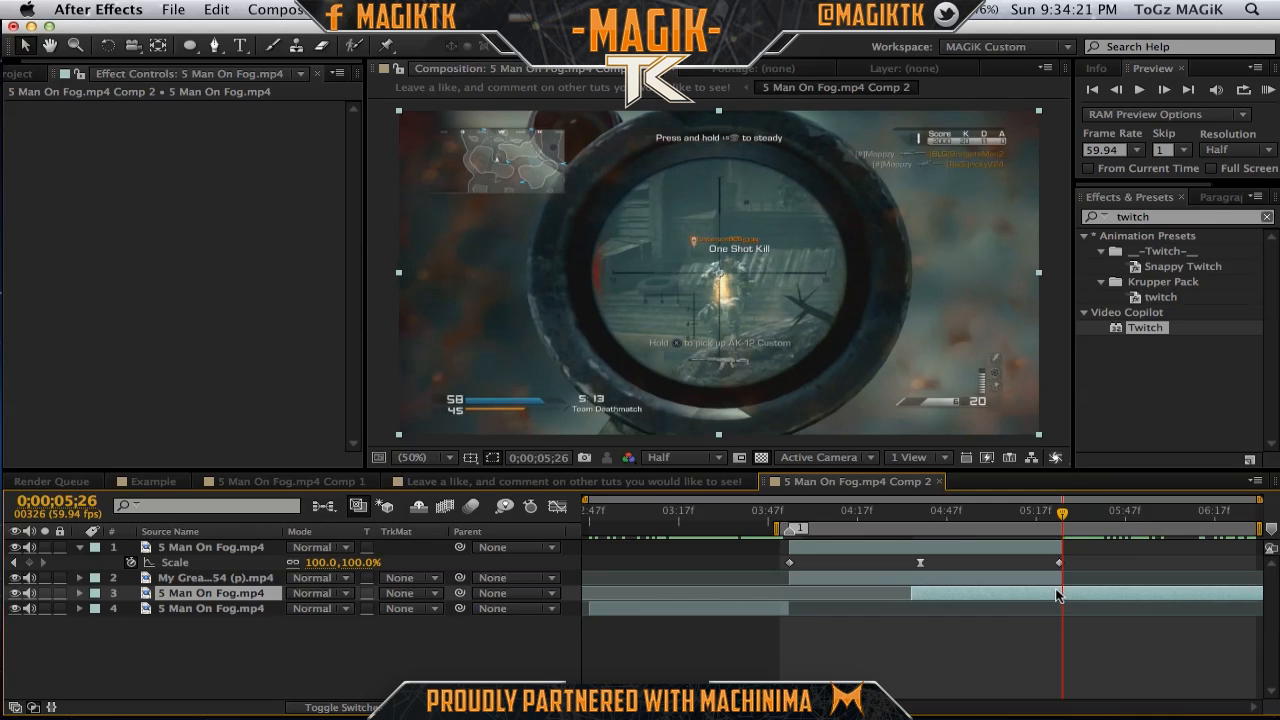
pyautogui.hotkey('alt', '[')
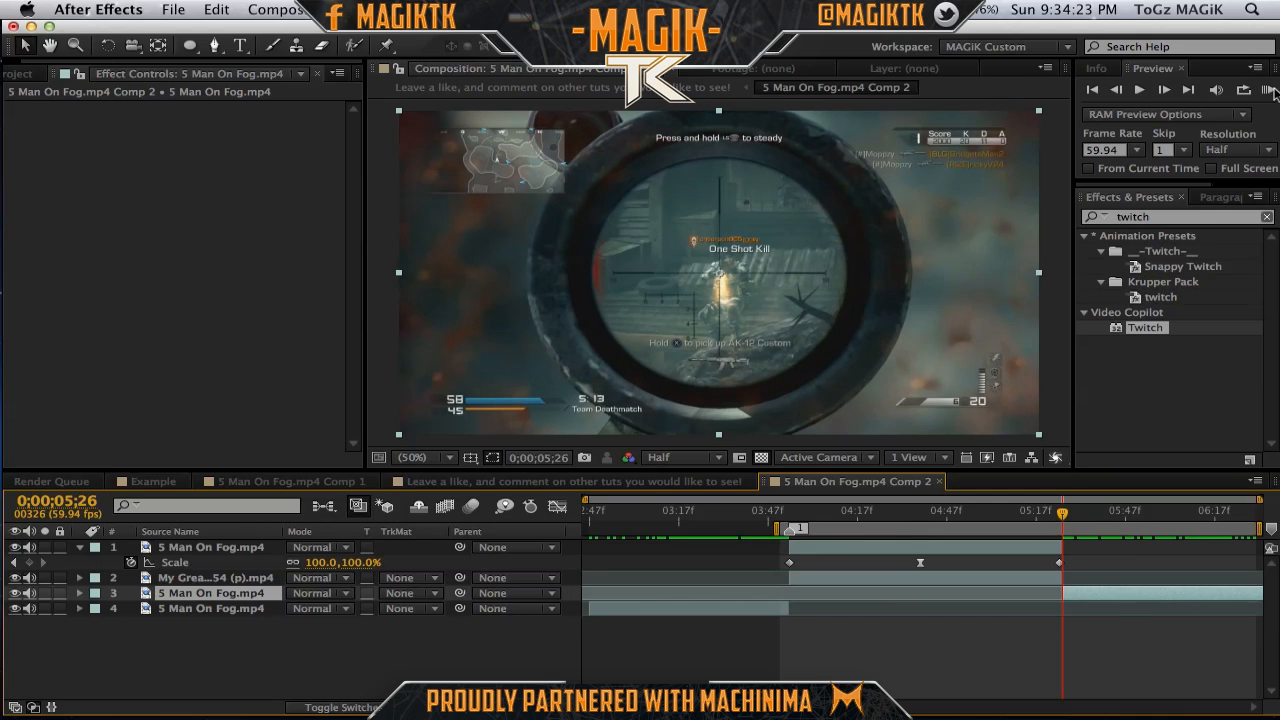
pyautogui.click(1272, 90)
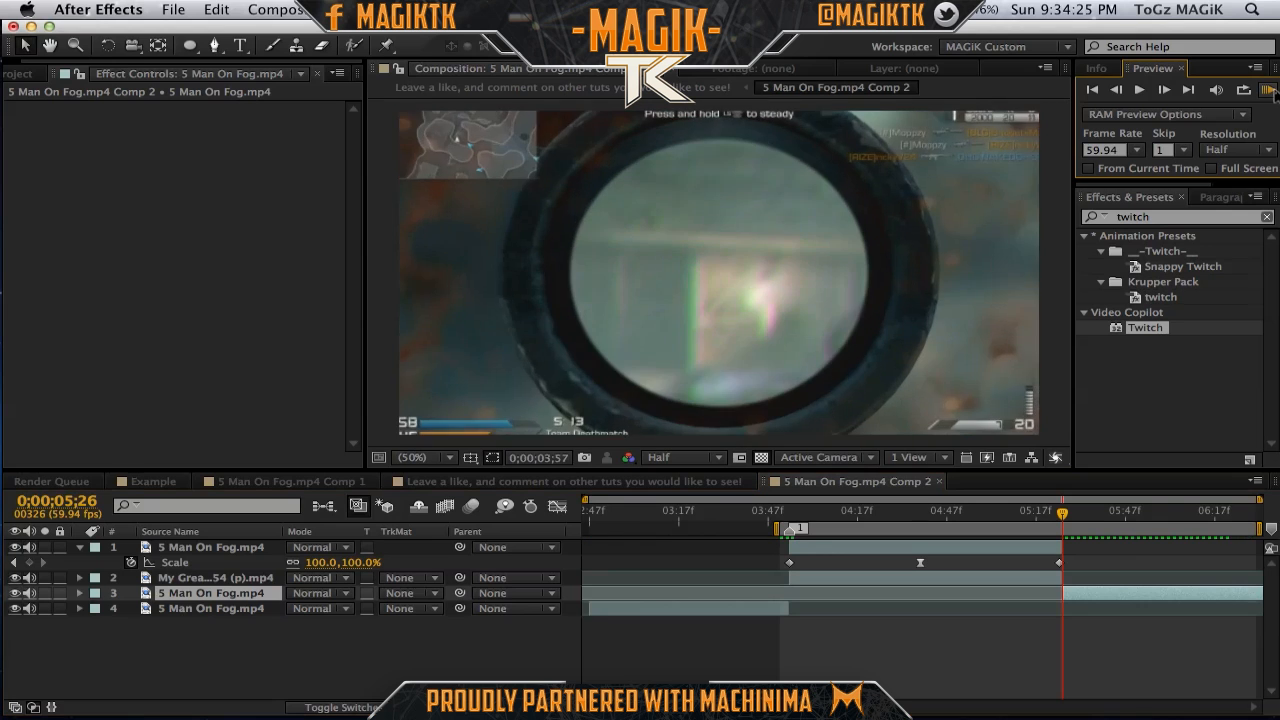